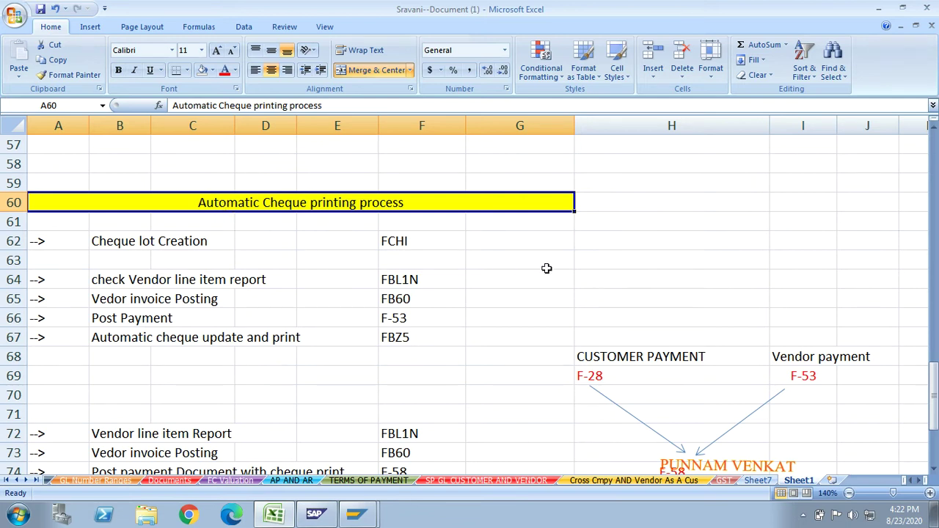
Step: Enter the note "House bank" in cell H62, beside the cheque lot creation row
{"action": "left_click", "coordinate": [607, 243]}
{"action": "type", "text": "H"}
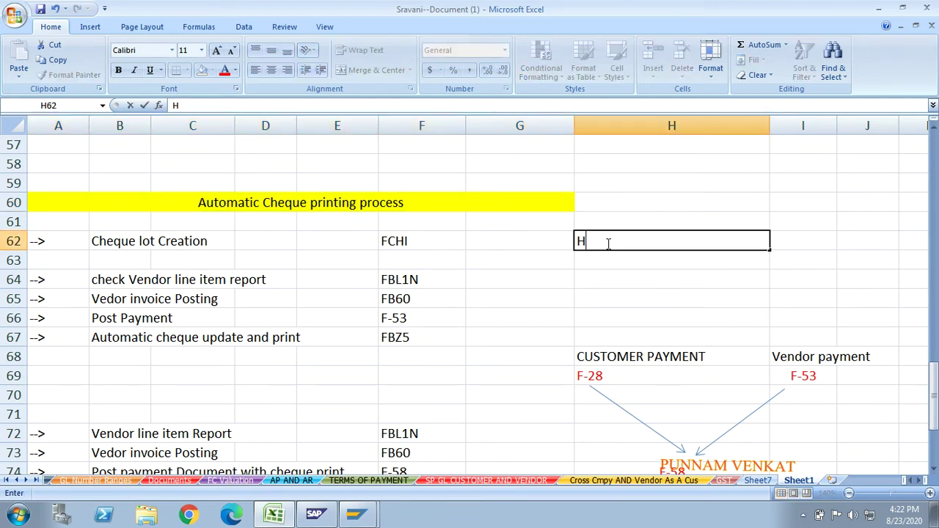
{"action": "type", "text": "ouse bank"}
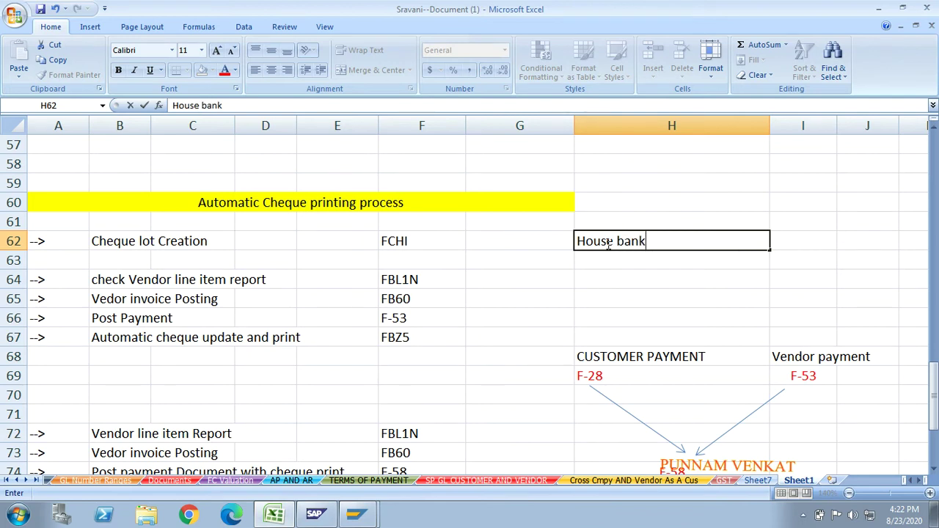
{"action": "key", "text": "Return"}
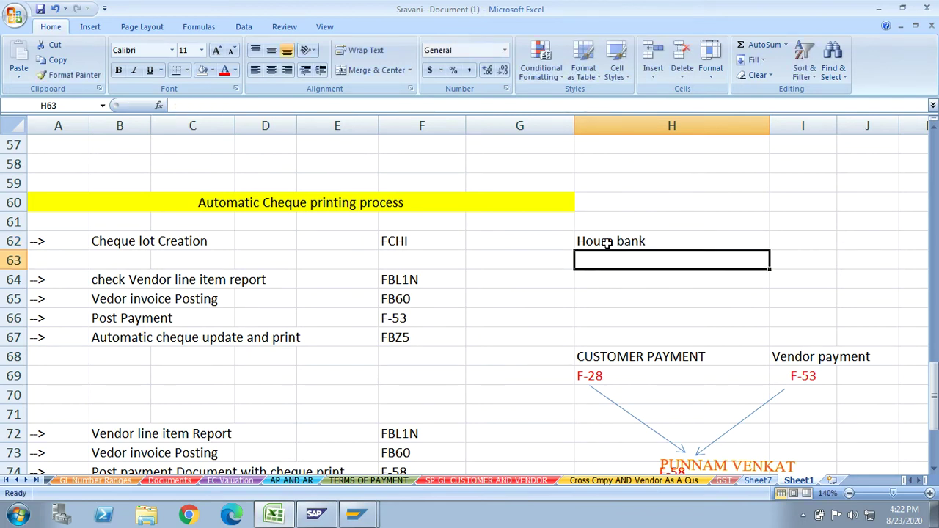
{"action": "left_click", "coordinate": [607, 244]}
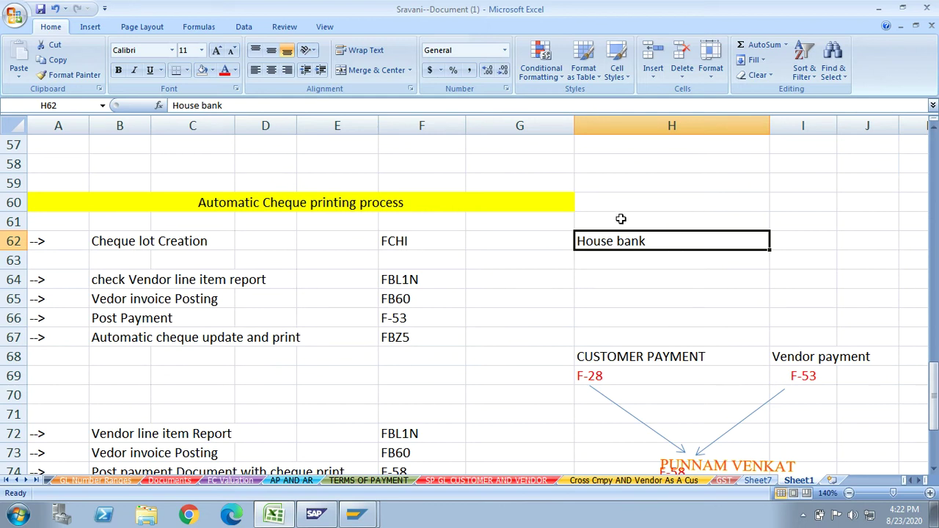
{"action": "left_click", "coordinate": [79, 241]}
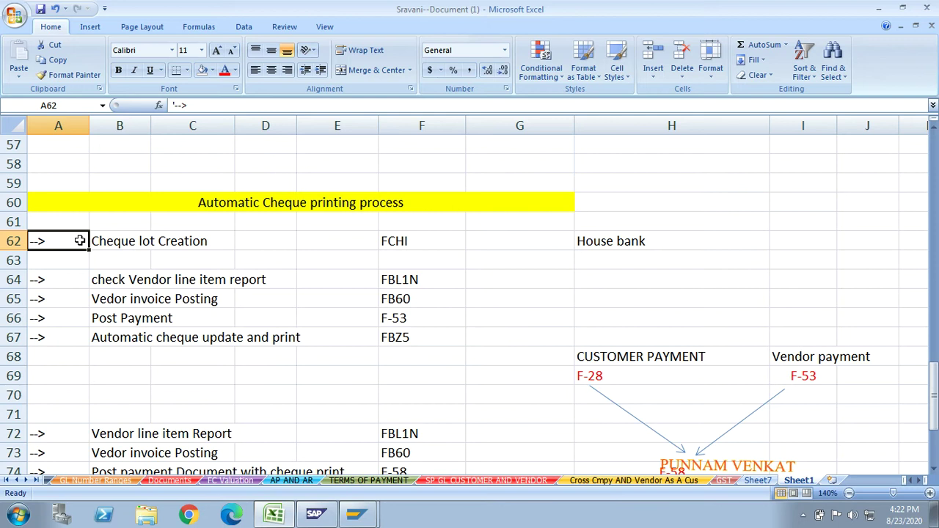
{"action": "key", "text": "Right"}
{"action": "key", "text": "Right"}
{"action": "key", "text": "Right"}
{"action": "key", "text": "Right"}
{"action": "key", "text": "Right"}
{"action": "key", "text": "Right"}
{"action": "key", "text": "Right"}
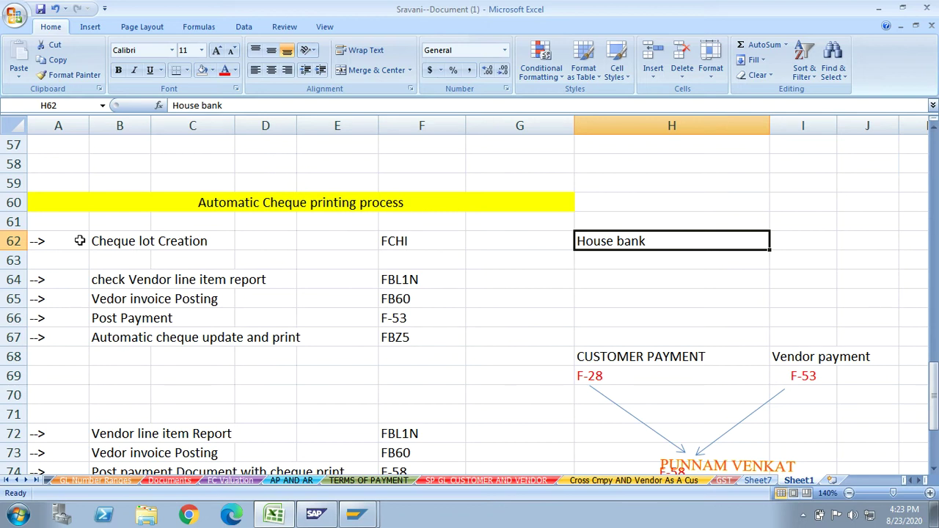
Step: Clear the "House bank" note from cell H62
{"action": "left_click", "coordinate": [79, 241]}
{"action": "key", "text": "Right"}
{"action": "key", "text": "Right"}
{"action": "key", "text": "Right"}
{"action": "key", "text": "Right"}
{"action": "key", "text": "Right"}
{"action": "key", "text": "Right"}
{"action": "key", "text": "Right"}
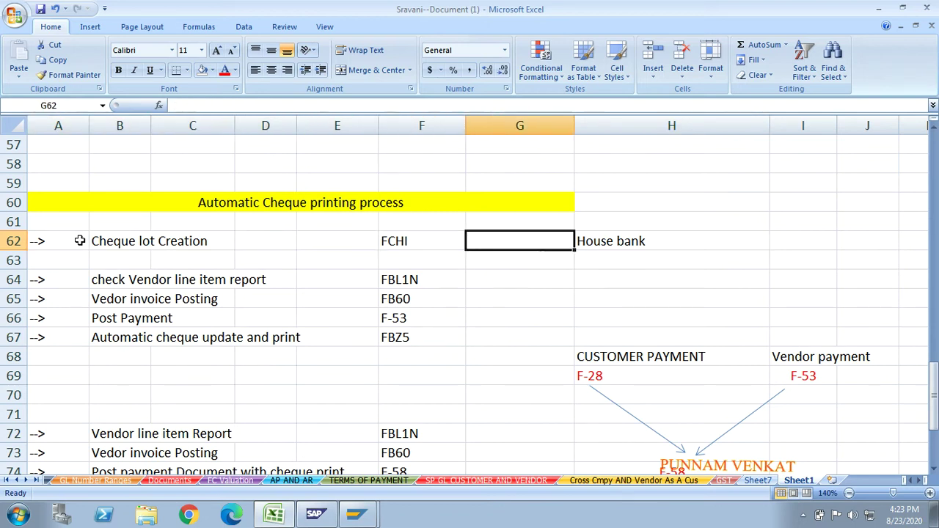
{"action": "key", "text": "Delete"}
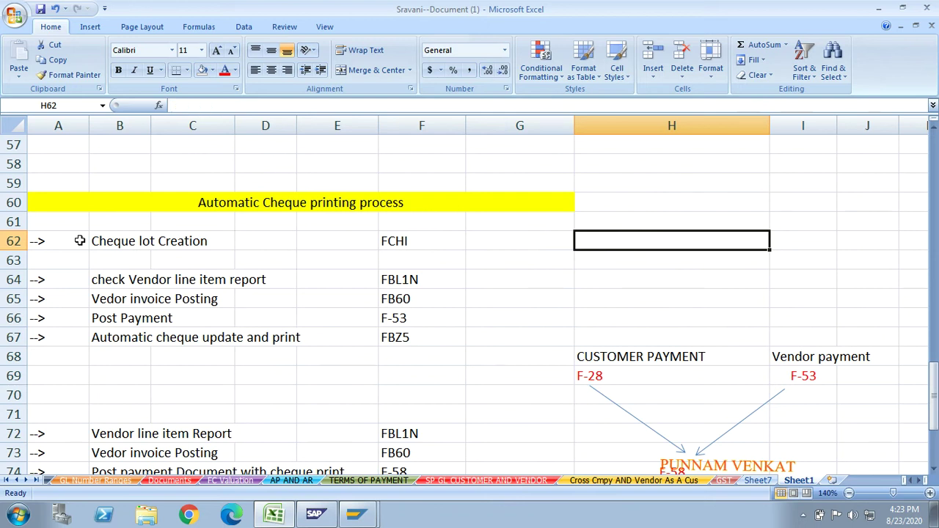
Step: Enter the example cheque number range in row 63, with 200000 in H63 and 200100 in I63
{"action": "key", "text": "Down"}
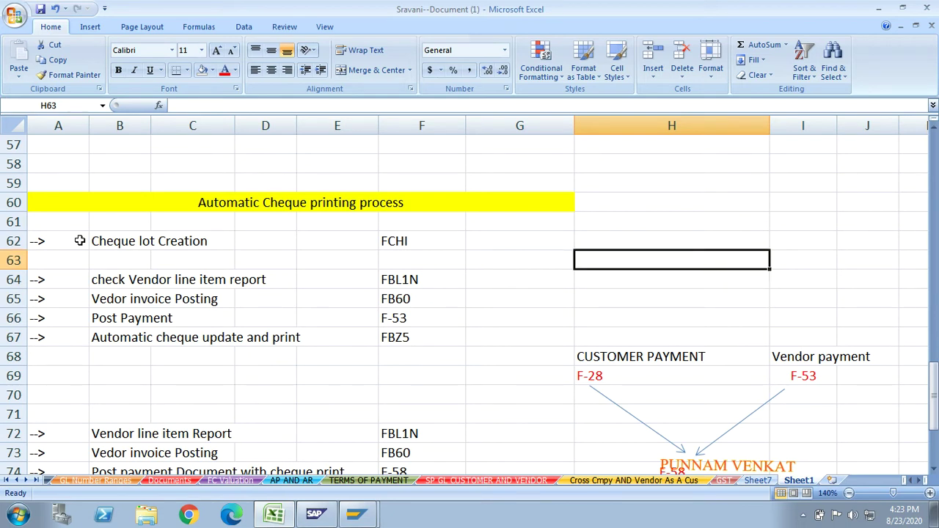
{"action": "type", "text": "200"}
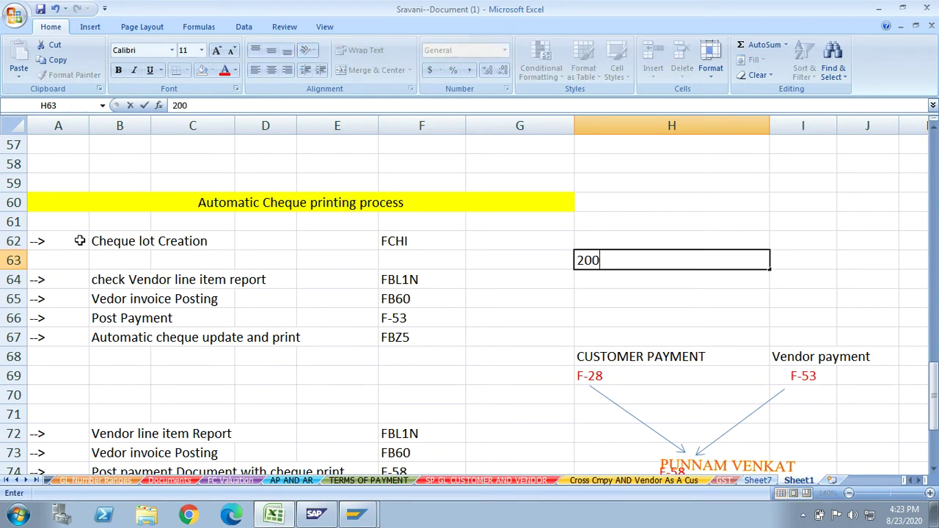
{"action": "type", "text": "000"}
{"action": "key", "text": "Tab"}
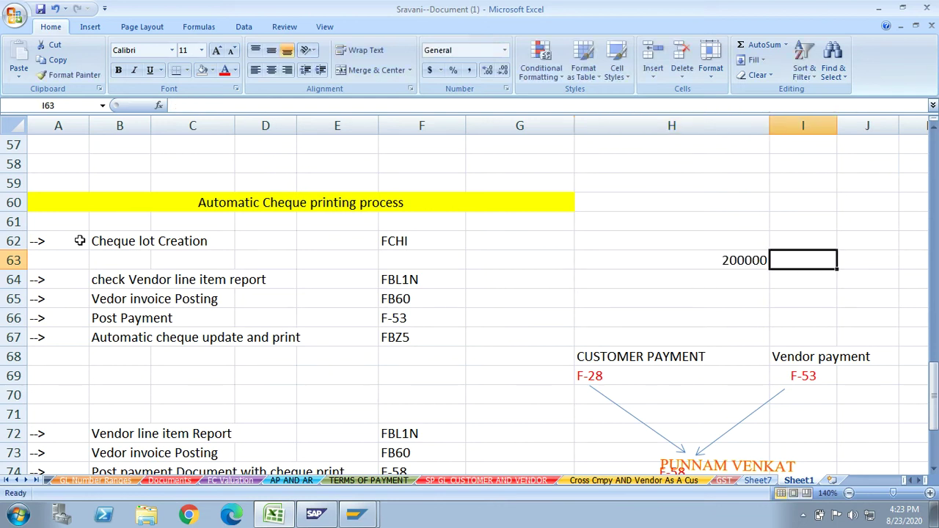
{"action": "type", "text": "200"}
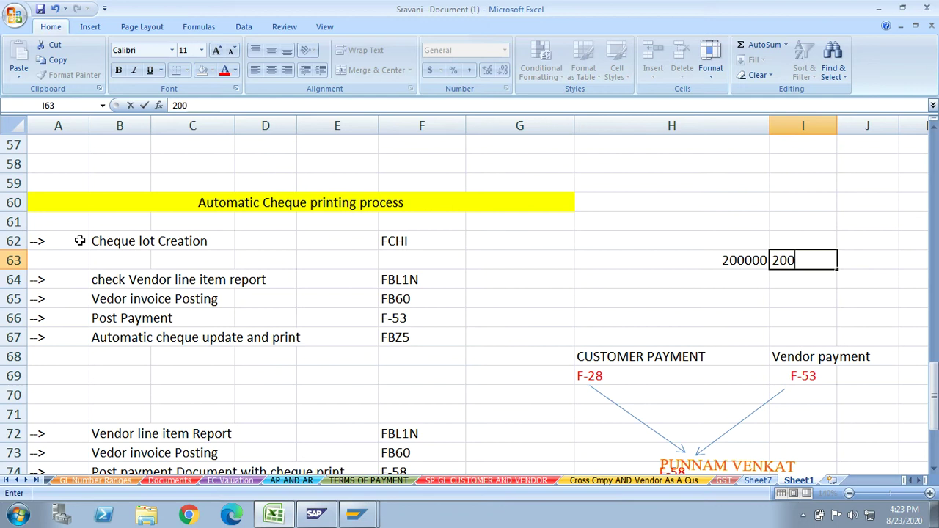
{"action": "type", "text": "100"}
{"action": "key", "text": "Up"}
{"action": "key", "text": "Left"}
{"action": "key", "text": "Down"}
{"action": "key", "text": "Right"}
{"action": "key", "text": "Left"}
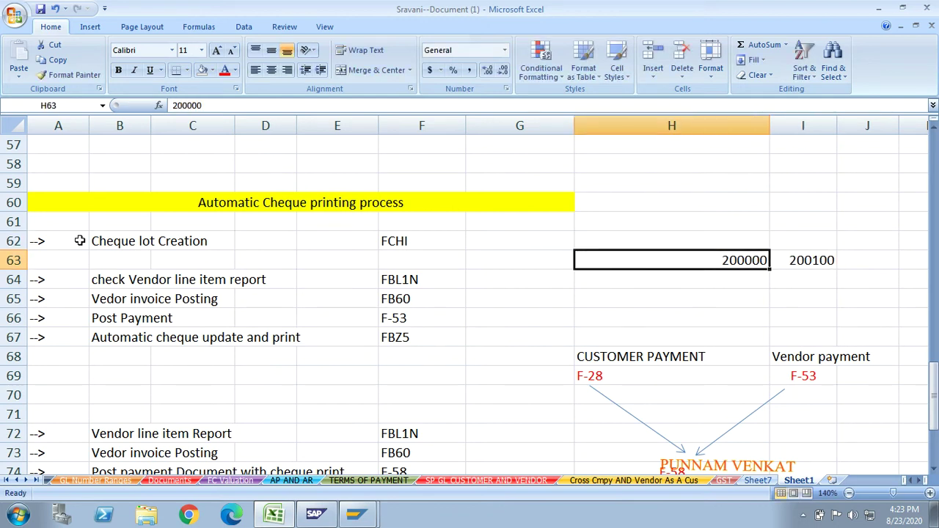
{"action": "key", "text": "Right"}
{"action": "key", "text": "Left"}
{"action": "key", "text": "Right"}
{"action": "key", "text": "Left"}
{"action": "key", "text": "Right"}
{"action": "key", "text": "Left"}
{"action": "key", "text": "Right"}
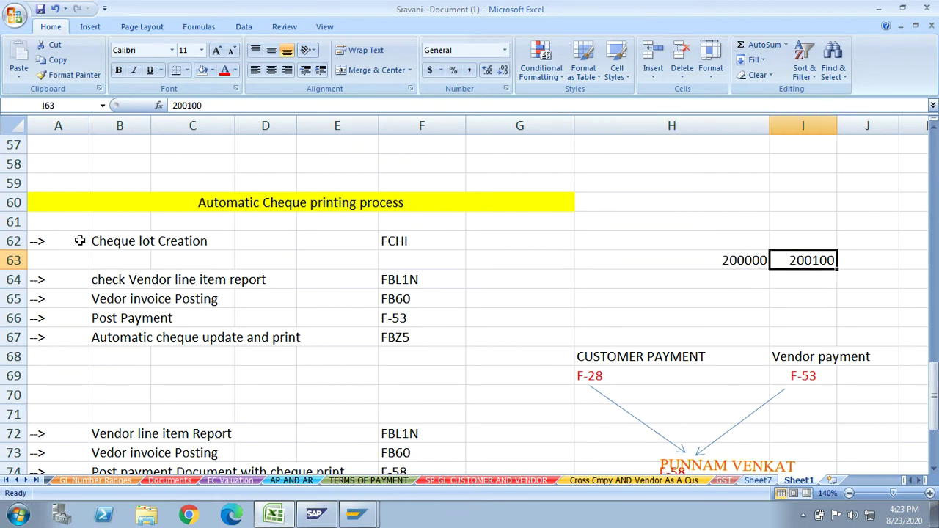
{"action": "key", "text": "Left"}
{"action": "key", "text": "Right"}
{"action": "key", "text": "Left"}
{"action": "key", "text": "Right"}
{"action": "key", "text": "Left"}
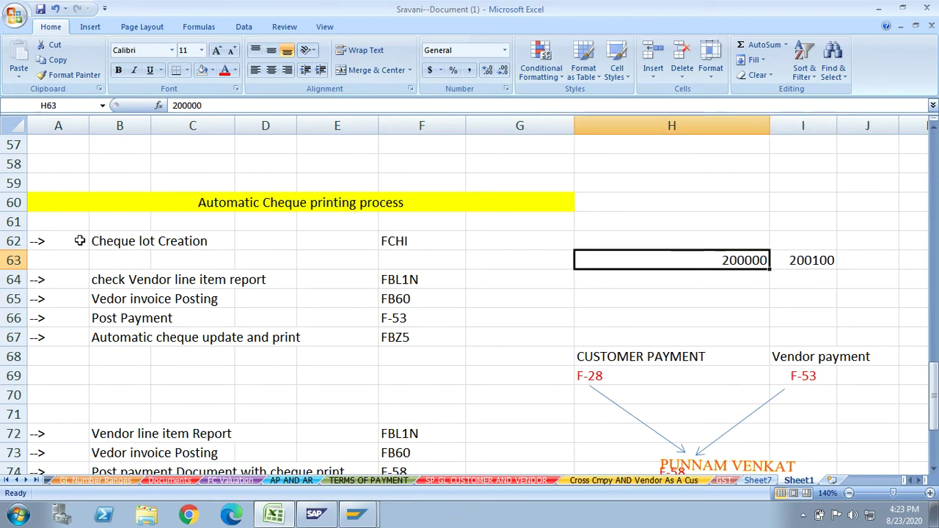
{"action": "key", "text": "Right"}
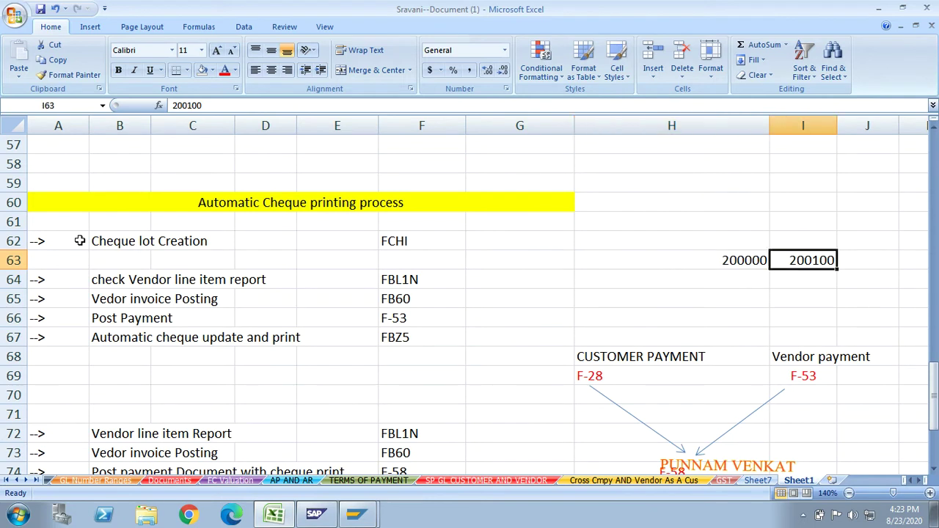
{"action": "key", "text": "Left"}
{"action": "key", "text": "Right"}
Step: Enter 200 in cell H62, above the first number of the example cheque range
{"action": "key", "text": "Up"}
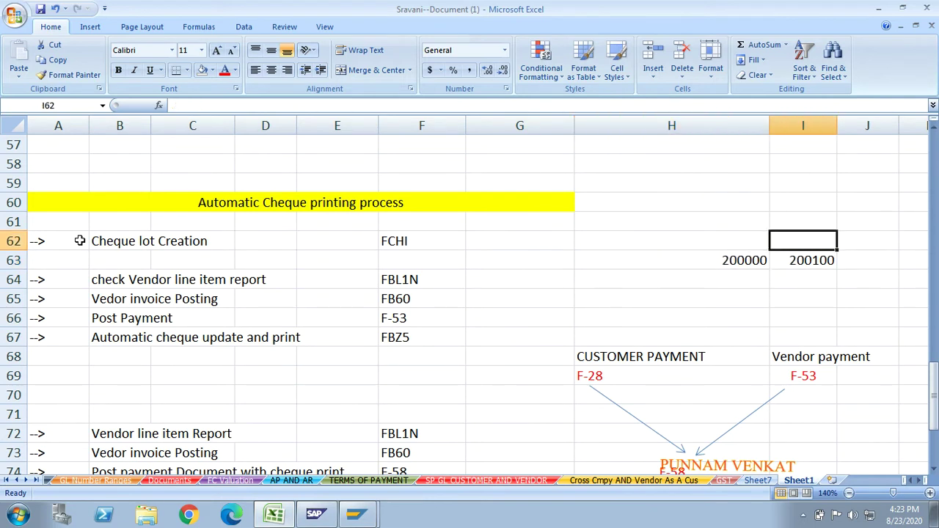
{"action": "key", "text": "Left"}
{"action": "type", "text": "200"}
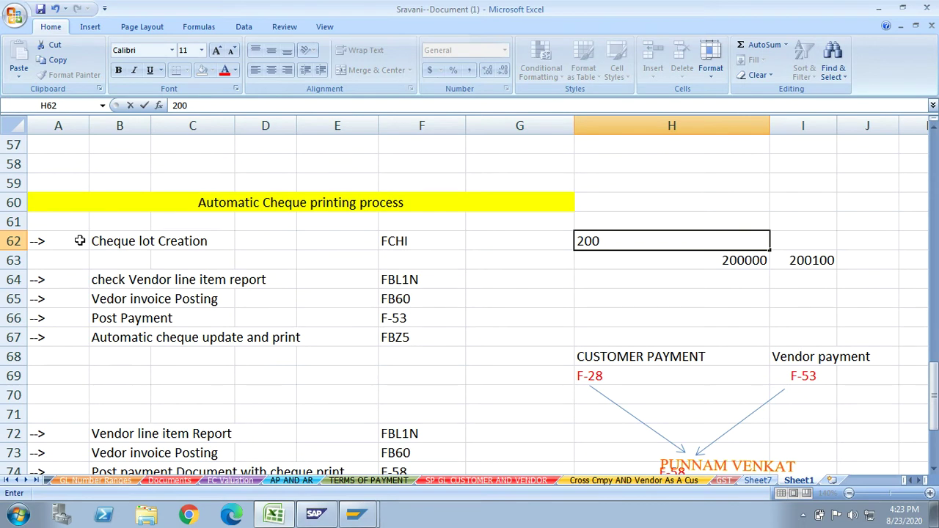
{"action": "key", "text": "Return"}
{"action": "key", "text": "Up"}
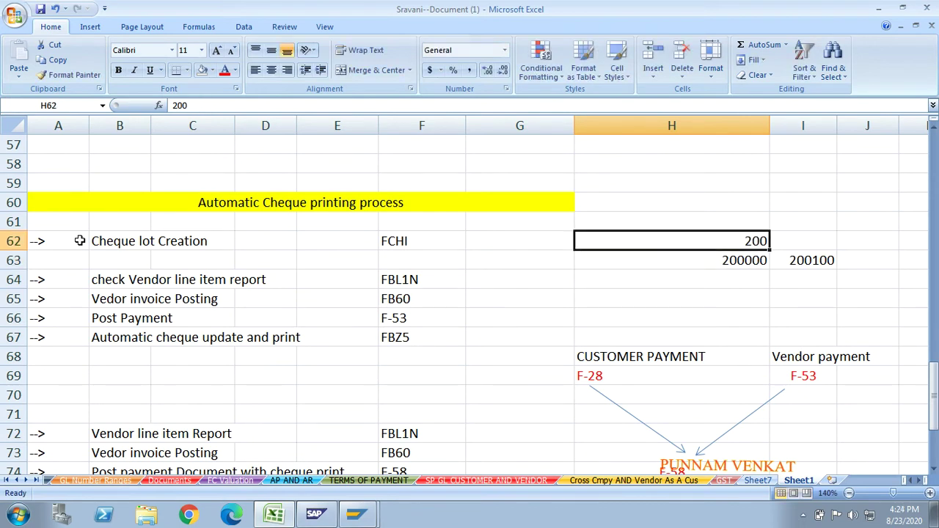
Step: Highlight the example cheque lot values in cells H62:I63
{"action": "key", "text": "Down"}
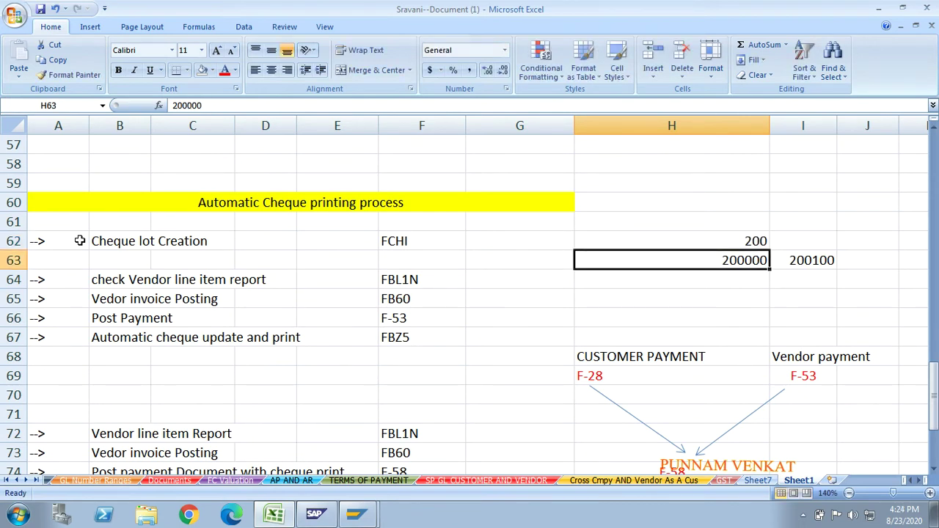
{"action": "key", "text": "Right"}
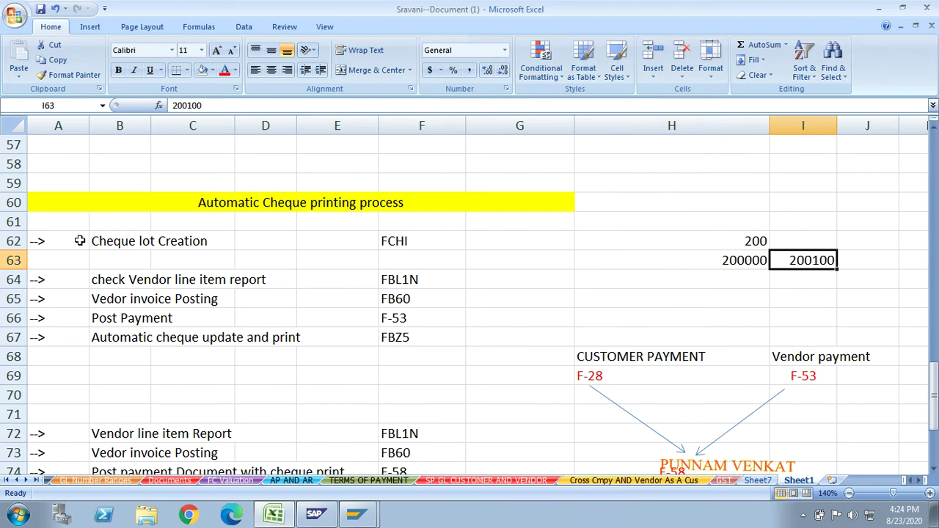
{"action": "key", "text": "Up"}
{"action": "key", "text": "Left"}
{"action": "key", "text": "shift+Right"}
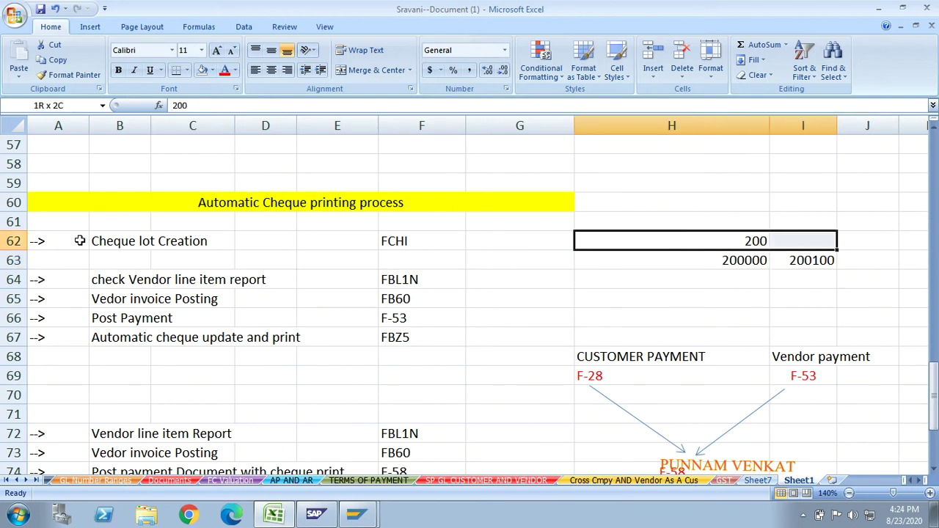
{"action": "key", "text": "shift+Down"}
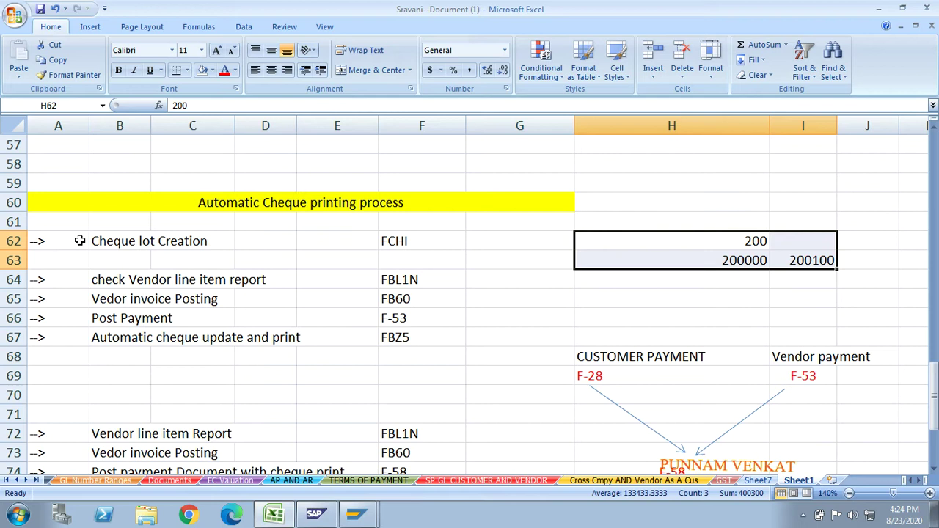
Step: Review the cheque lot creation row in the process list and its transaction code in F62
{"action": "left_click", "coordinate": [143, 279]}
{"action": "left_click", "coordinate": [54, 235]}
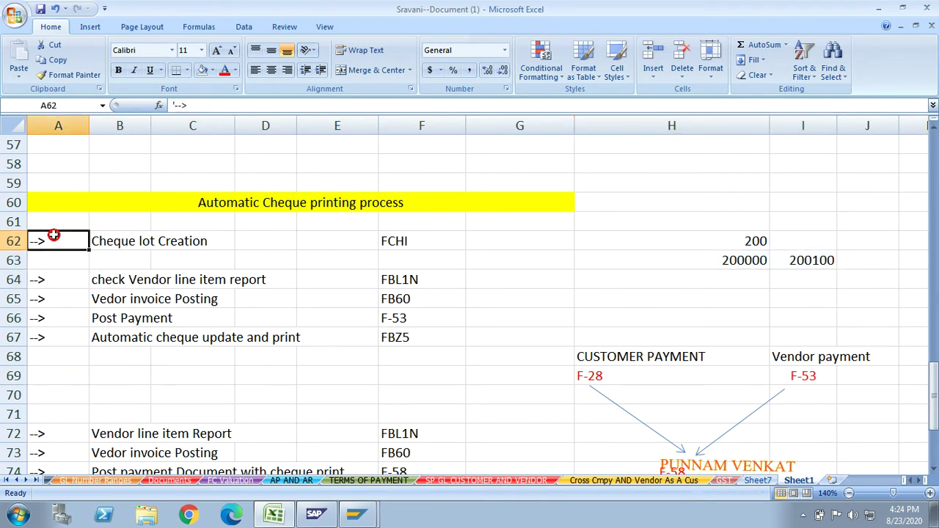
{"action": "key", "text": "shift+Right"}
{"action": "key", "text": "shift+Right"}
{"action": "key", "text": "shift+Right"}
{"action": "key", "text": "shift+Right"}
{"action": "key", "text": "shift+Right"}
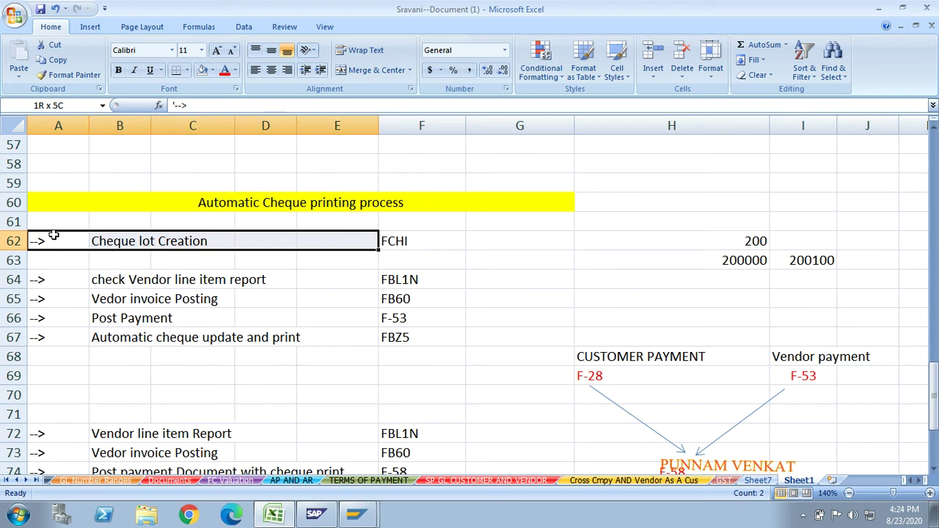
{"action": "left_click", "coordinate": [391, 245]}
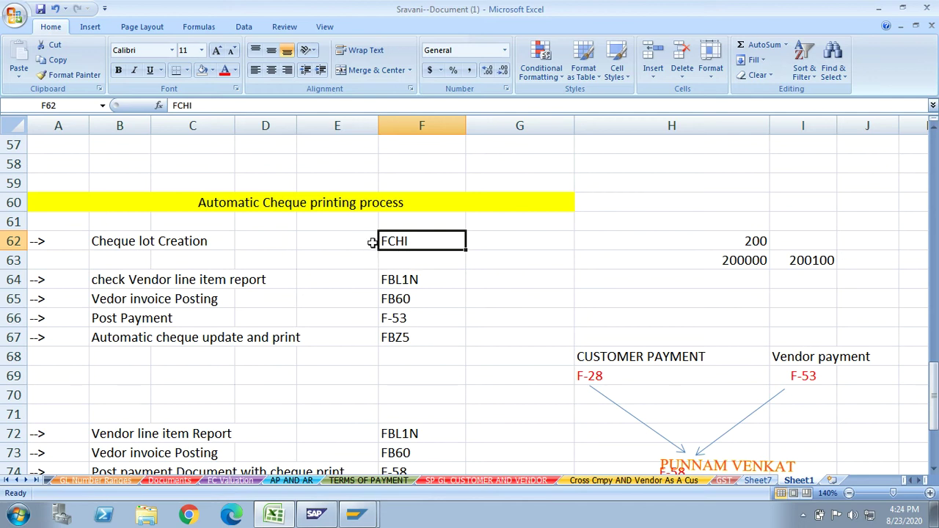
Step: Switch to SAP and open the check lots transaction FCHI
{"action": "key", "text": "alt+Tab"}
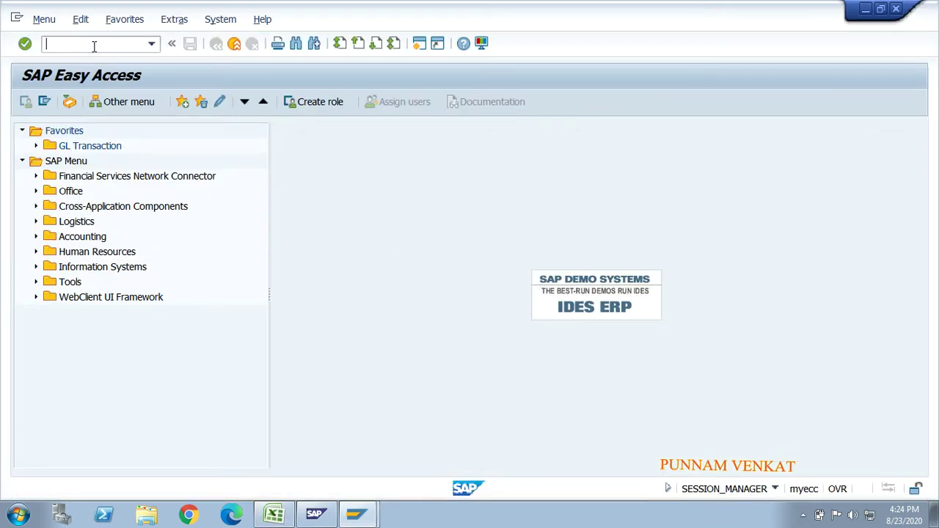
{"action": "left_click", "coordinate": [94, 46]}
{"action": "type", "text": "FCHI"}
{"action": "key", "text": "Return"}
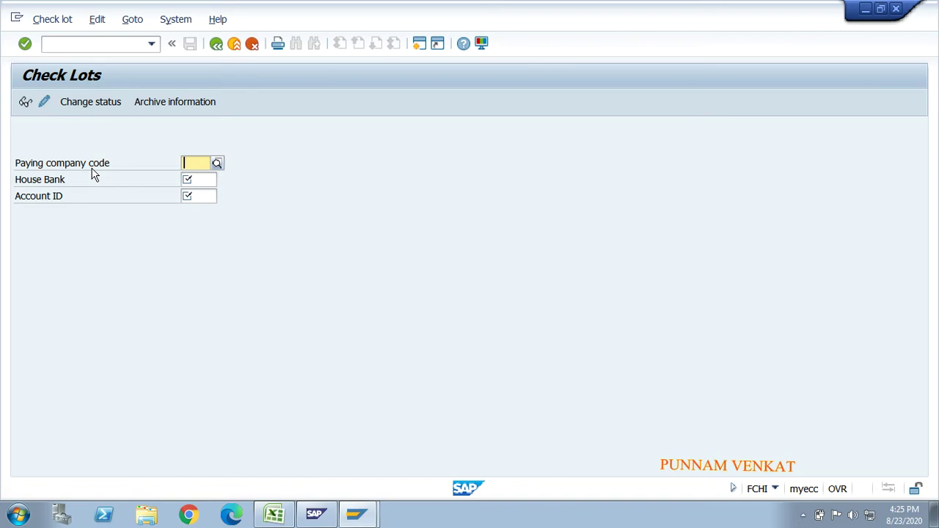
Step: Set the paying company code to CM10 and the house bank to HDFC1
{"action": "type", "text": "CM1"}
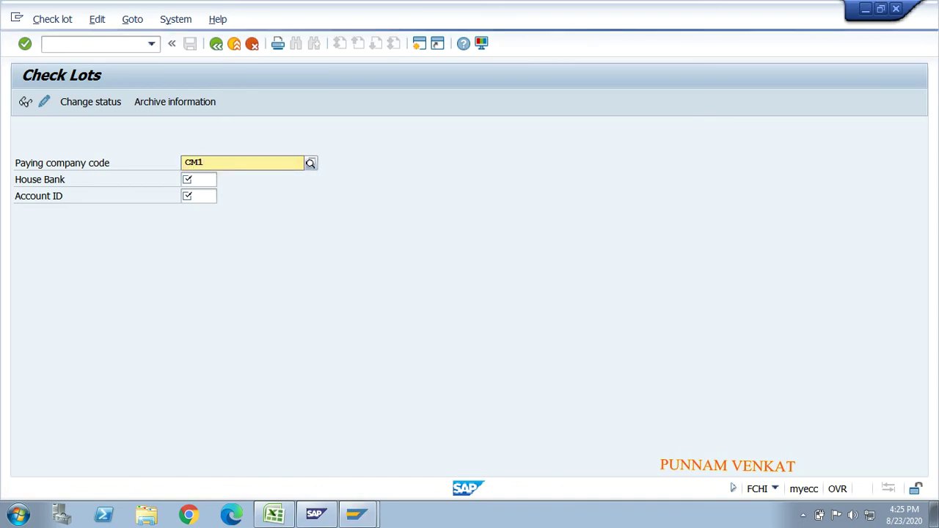
{"action": "type", "text": "0"}
{"action": "key", "text": "Tab"}
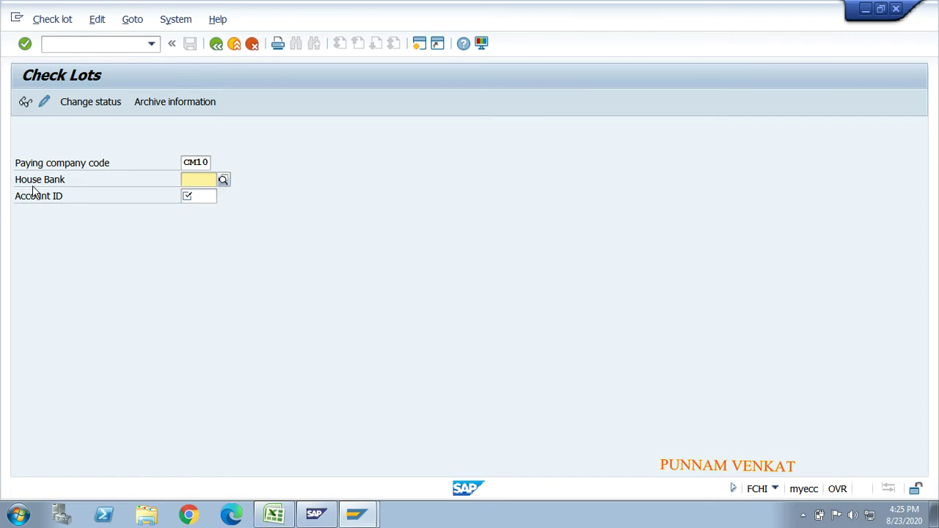
{"action": "key", "text": "BackSpace"}
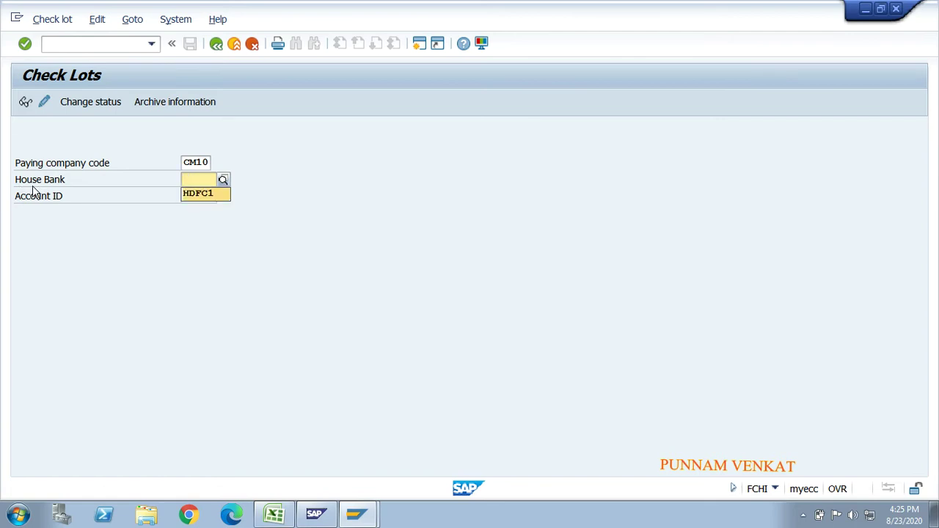
{"action": "key", "text": "Down"}
{"action": "key", "text": "Return"}
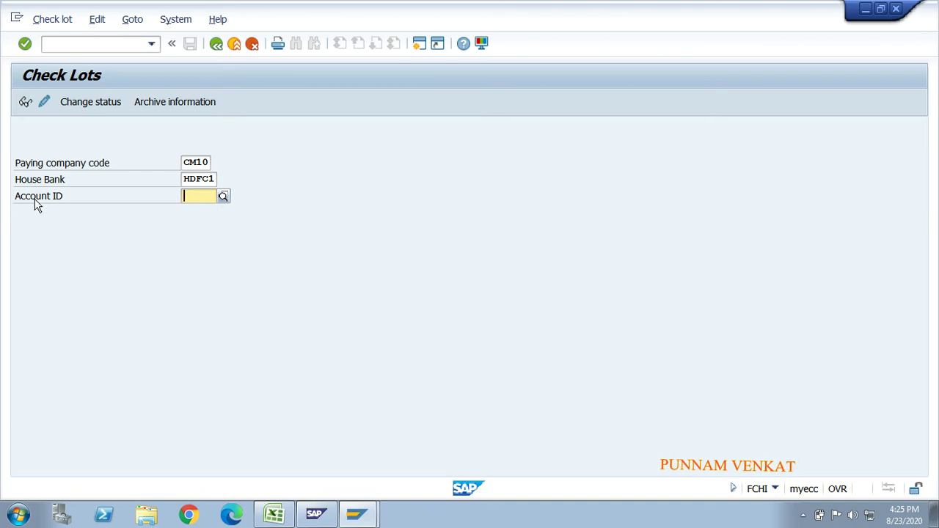
Step: Set the account ID to HDFAI and check the three check lot selection fields
{"action": "key", "text": "BackSpace"}
{"action": "left_click", "coordinate": [204, 210]}
{"action": "left_click", "coordinate": [190, 162]}
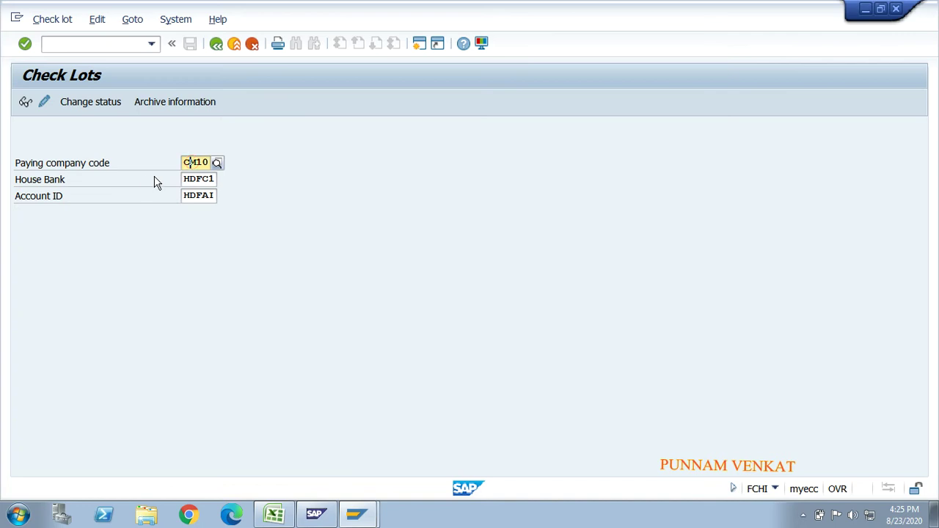
{"action": "left_click", "coordinate": [198, 180]}
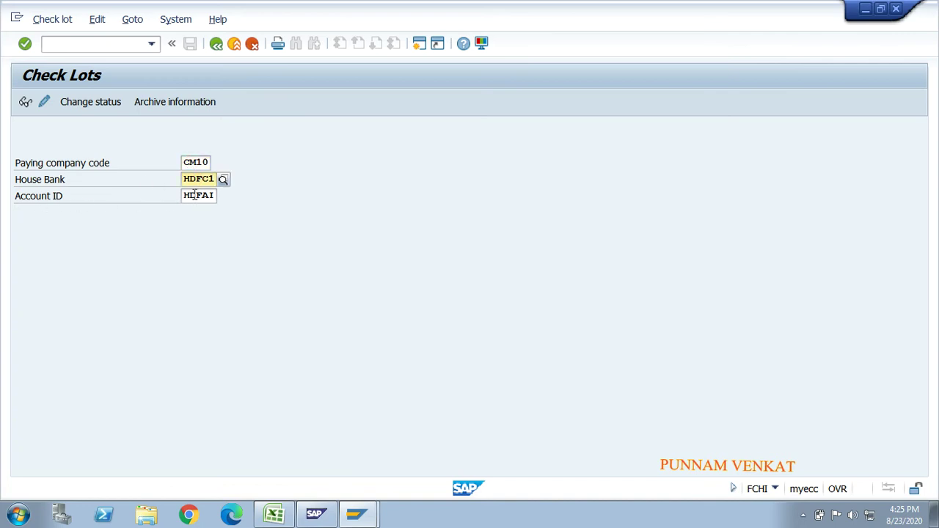
{"action": "left_click", "coordinate": [195, 195]}
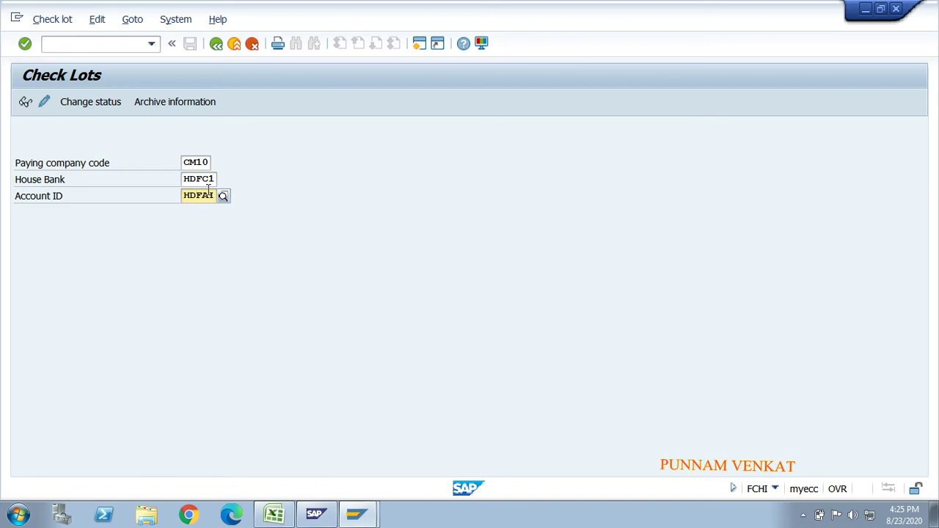
Step: Check the company code, house bank and account ID, open the check lots for change and start a new lot
{"action": "left_click", "coordinate": [196, 163]}
{"action": "left_click", "coordinate": [196, 178]}
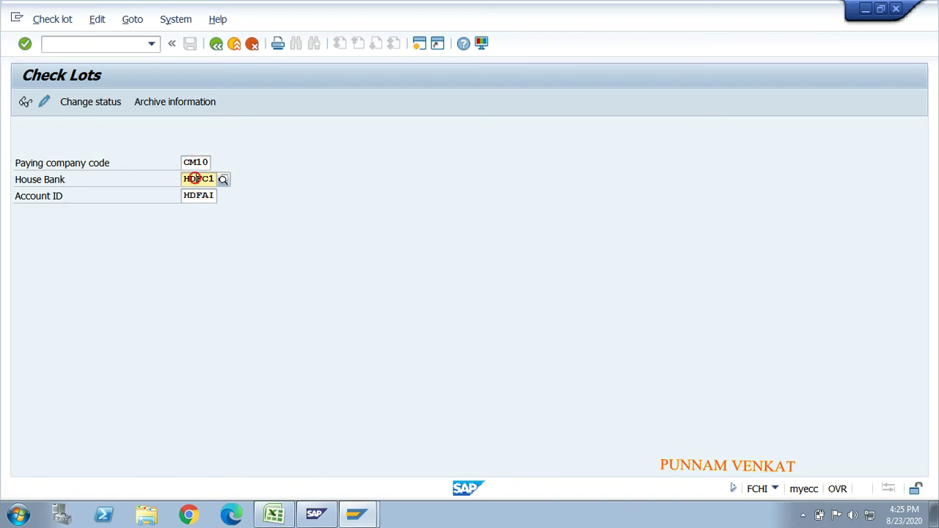
{"action": "left_click", "coordinate": [197, 195]}
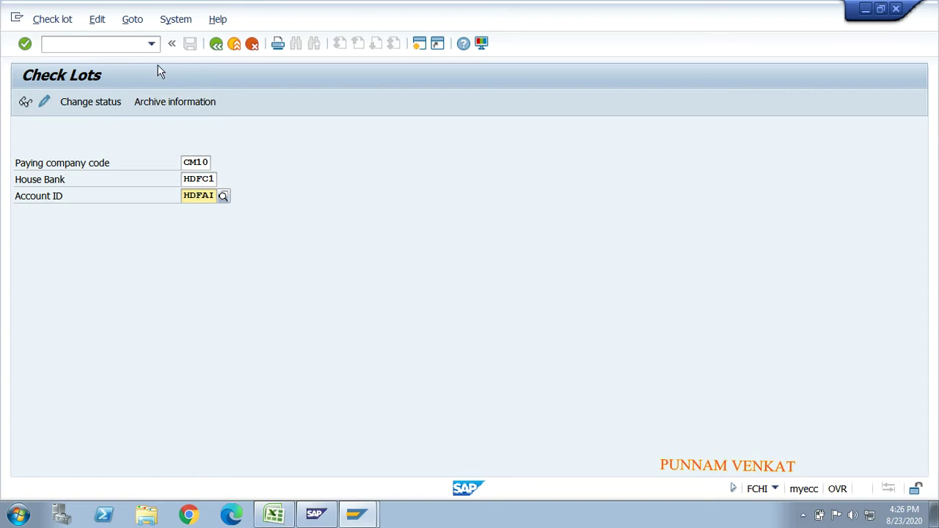
{"action": "left_click", "coordinate": [43, 102]}
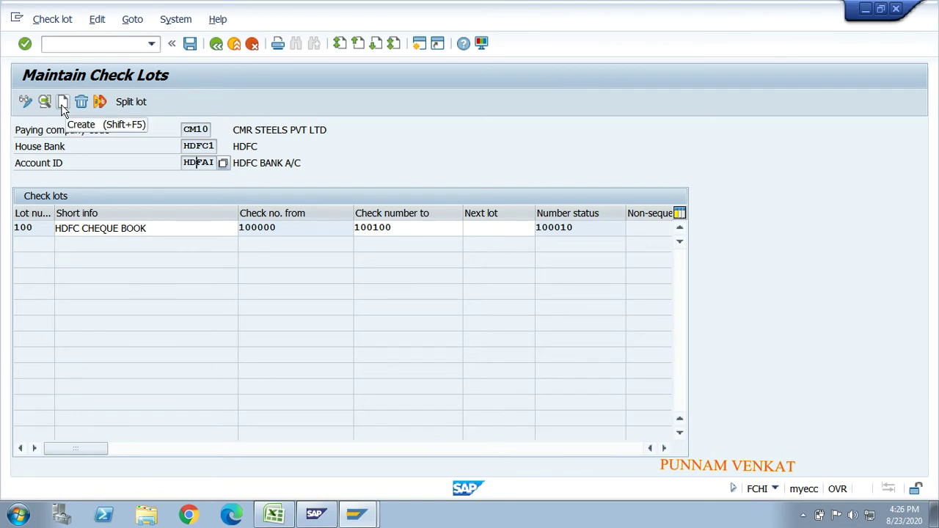
{"action": "left_click", "coordinate": [62, 105]}
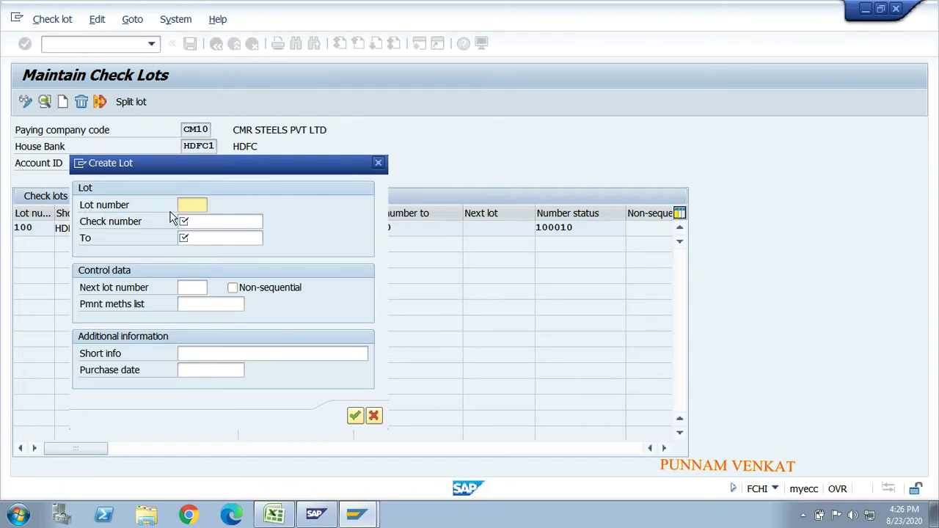
Step: Look up the planned lot number in H62 and the check number range in H63:I63 of the Excel sheet
{"action": "key", "text": "alt+Tab"}
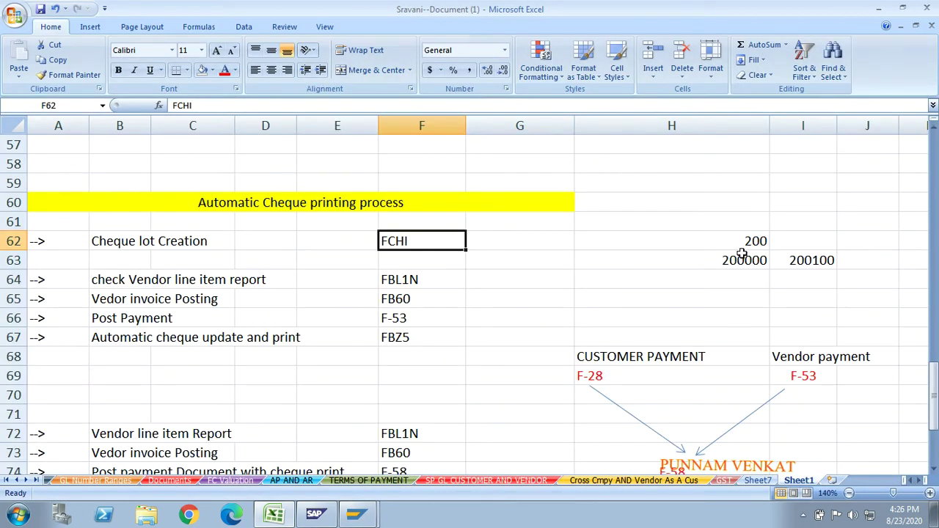
{"action": "left_click", "coordinate": [735, 242]}
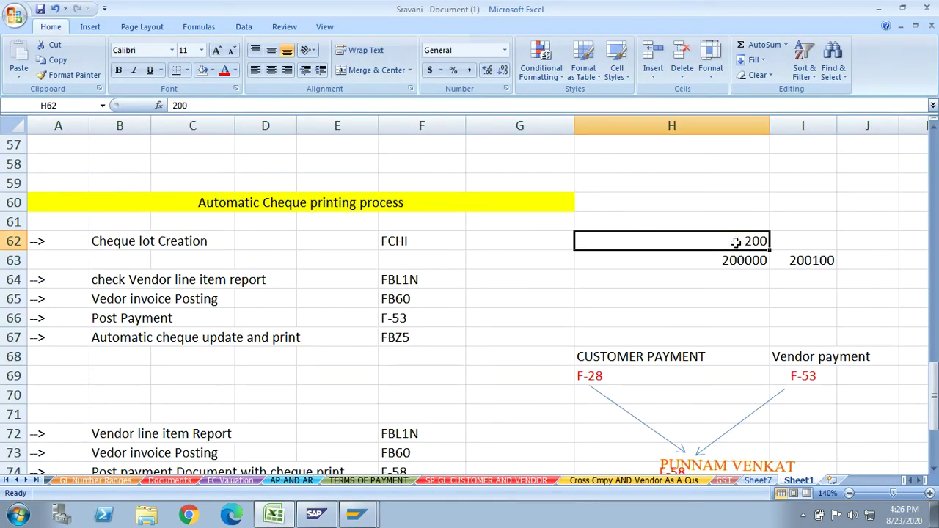
{"action": "left_click", "coordinate": [682, 271]}
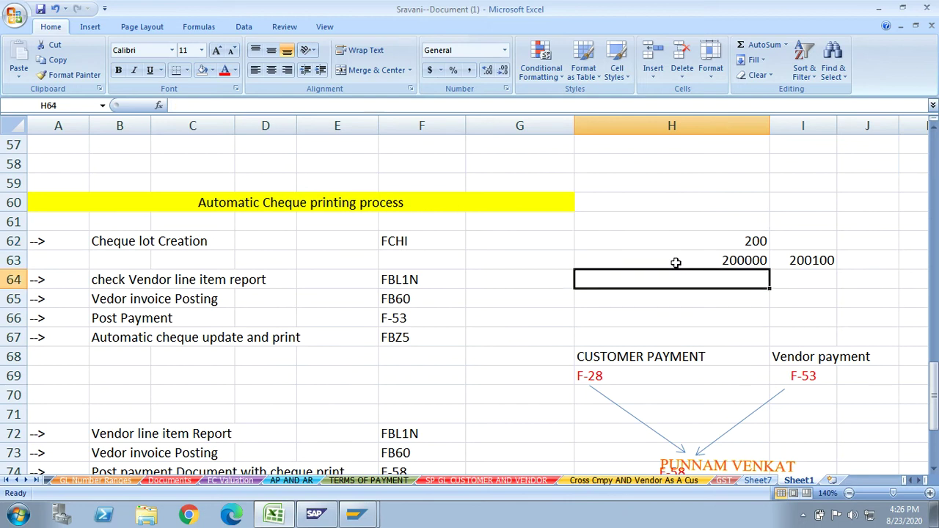
{"action": "left_click", "coordinate": [675, 260]}
{"action": "left_click", "coordinate": [795, 261]}
{"action": "key", "text": "alt+Tab"}
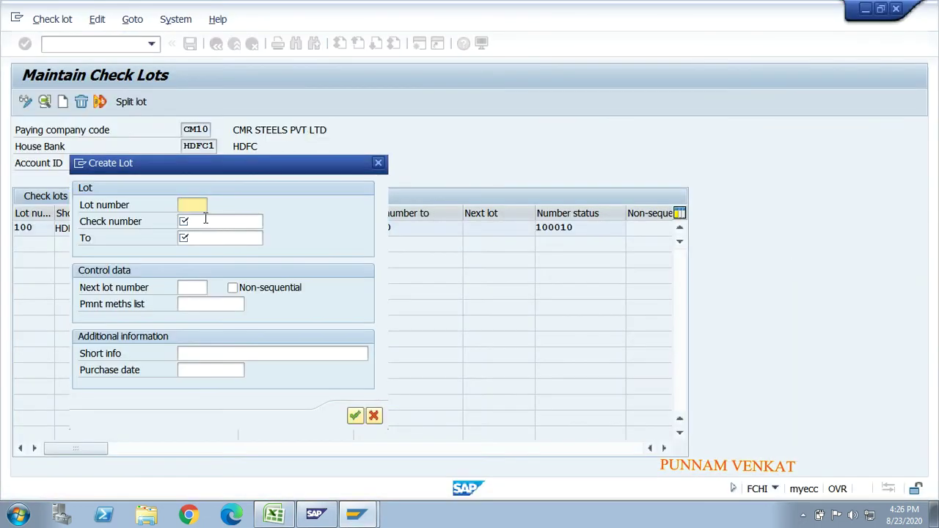
Step: Enter lot number 200 with check numbers from 200000 to 200100 in the new lot
{"action": "type", "text": "200"}
{"action": "key", "text": "Tab"}
{"action": "type", "text": "200"}
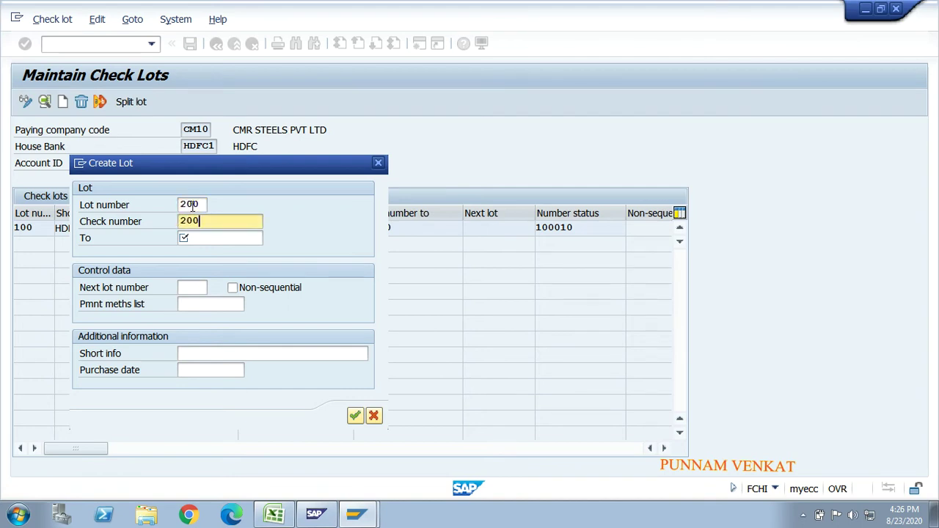
{"action": "type", "text": "000"}
{"action": "key", "text": "Tab"}
{"action": "type", "text": "2"}
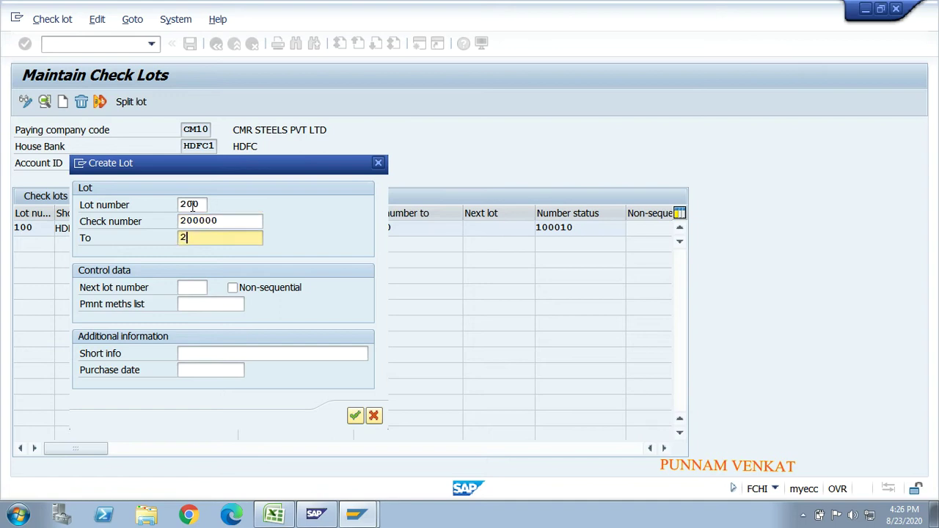
{"action": "type", "text": "00100"}
Step: Try the Non-sequential option for the new lot and leave it cleared
{"action": "left_click", "coordinate": [235, 289]}
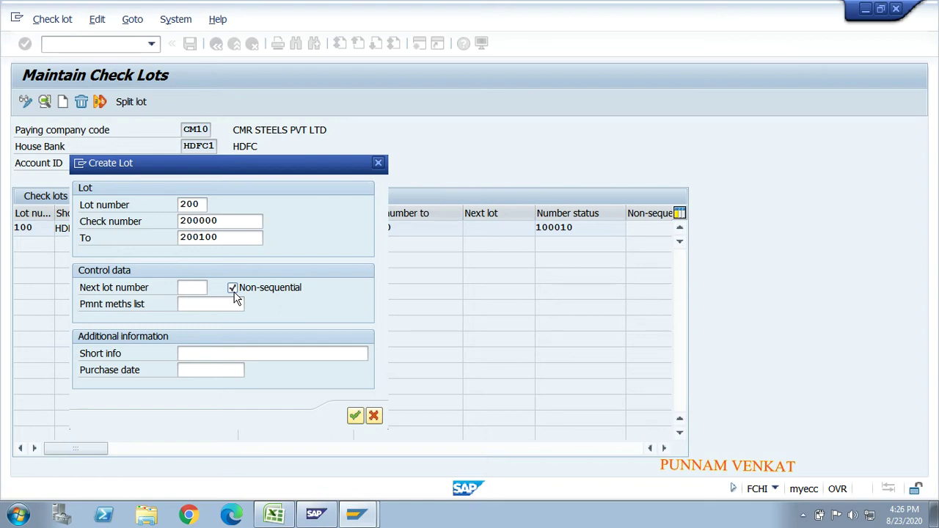
{"action": "left_click", "coordinate": [234, 293]}
{"action": "left_click", "coordinate": [232, 289]}
{"action": "left_click", "coordinate": [237, 288]}
Step: Check the lot number and check number range, and confirm the new lot
{"action": "left_click", "coordinate": [193, 206]}
{"action": "left_click", "coordinate": [195, 215]}
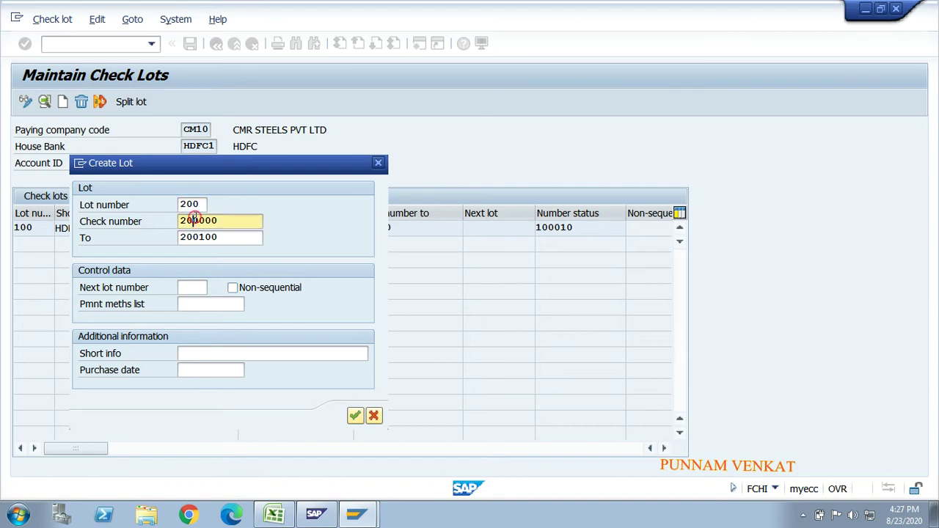
{"action": "left_click", "coordinate": [202, 235]}
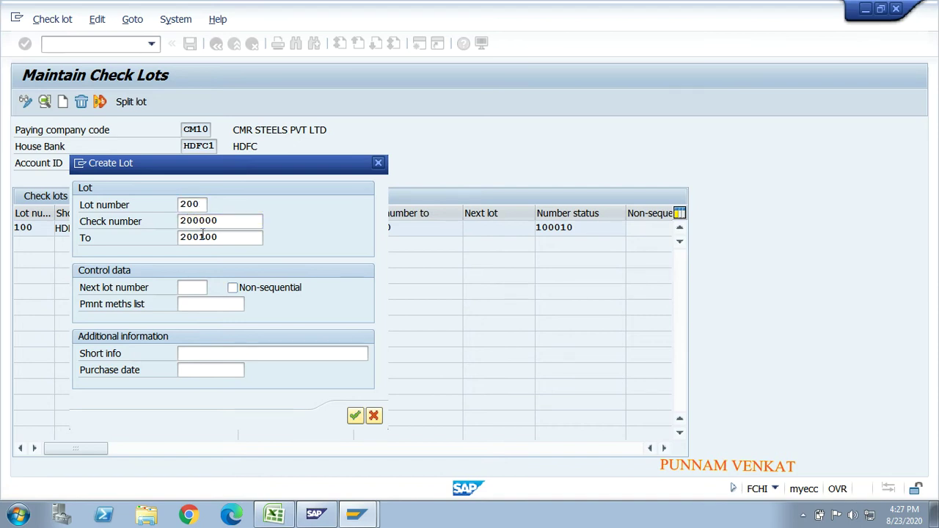
{"action": "left_click", "coordinate": [355, 416]}
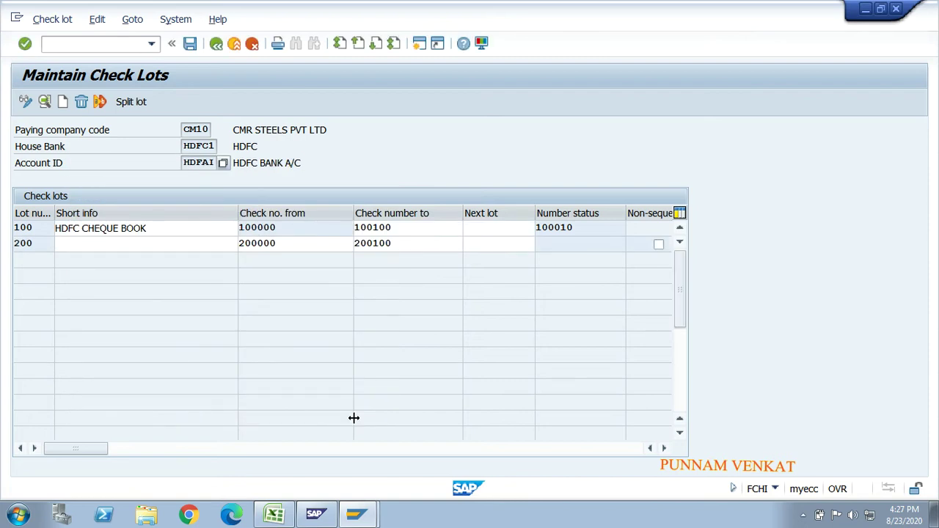
Step: Set the short info of lot 200 to HDFC CHEQUE BOOK, save the check lots and leave the transaction
{"action": "left_click", "coordinate": [114, 244]}
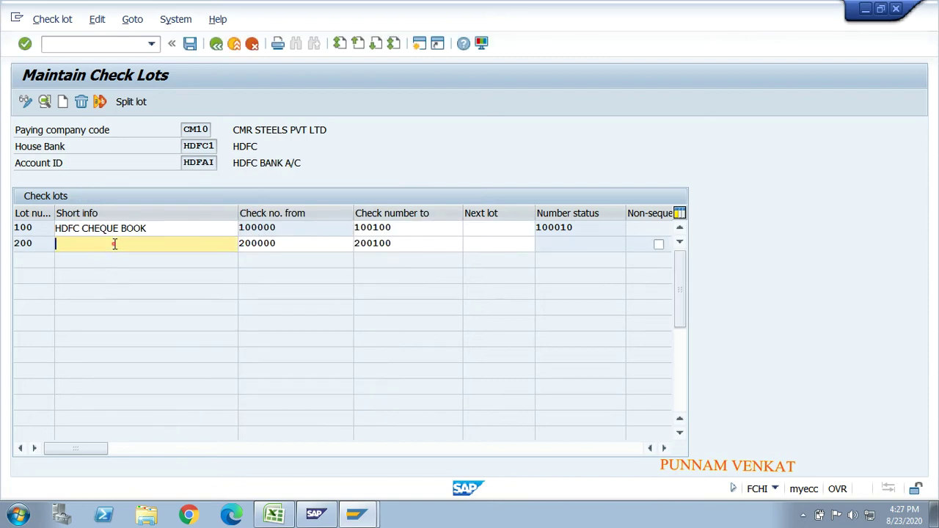
{"action": "type", "text": "HDFC"}
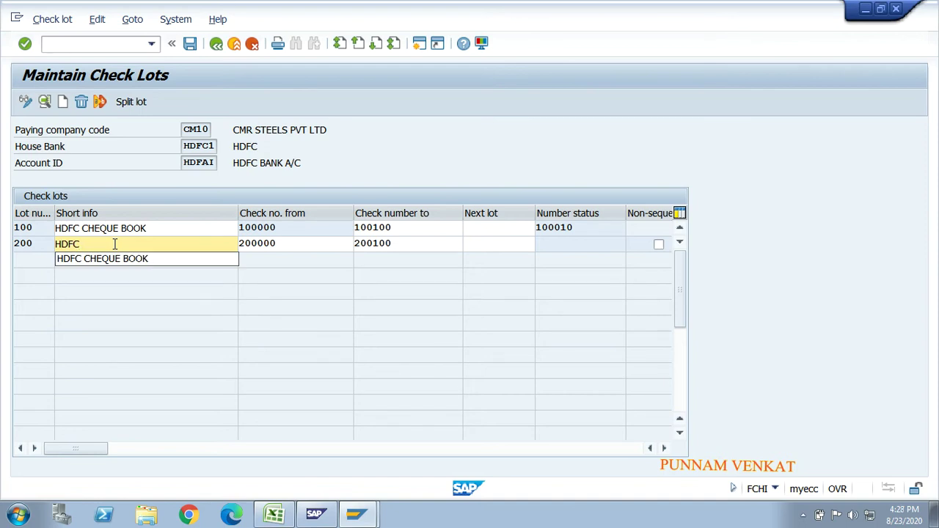
{"action": "left_click", "coordinate": [116, 261]}
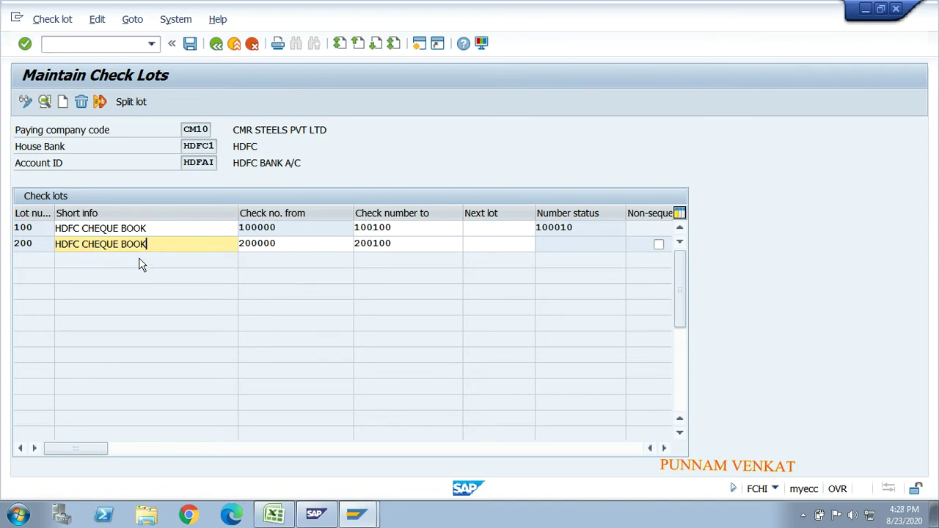
{"action": "left_click", "coordinate": [191, 44]}
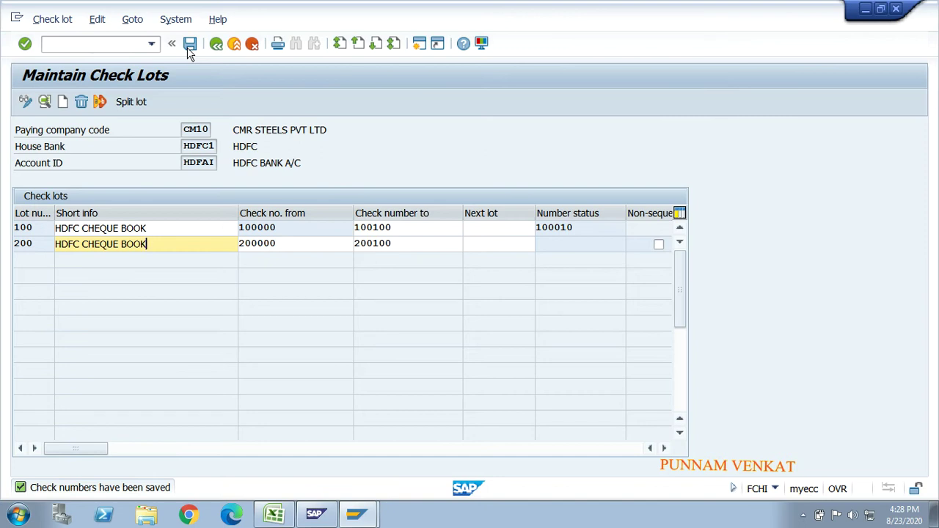
{"action": "left_click", "coordinate": [190, 45]}
{"action": "left_click", "coordinate": [189, 44]}
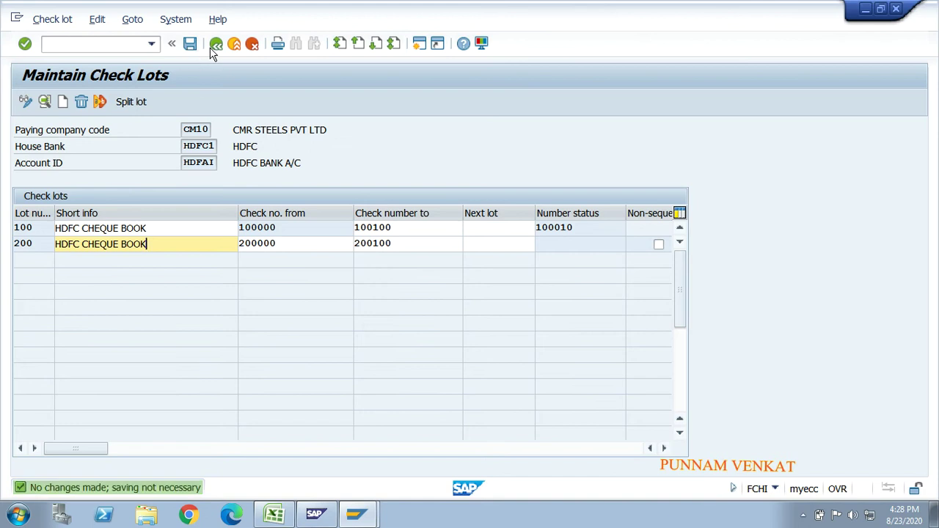
{"action": "left_click", "coordinate": [216, 46]}
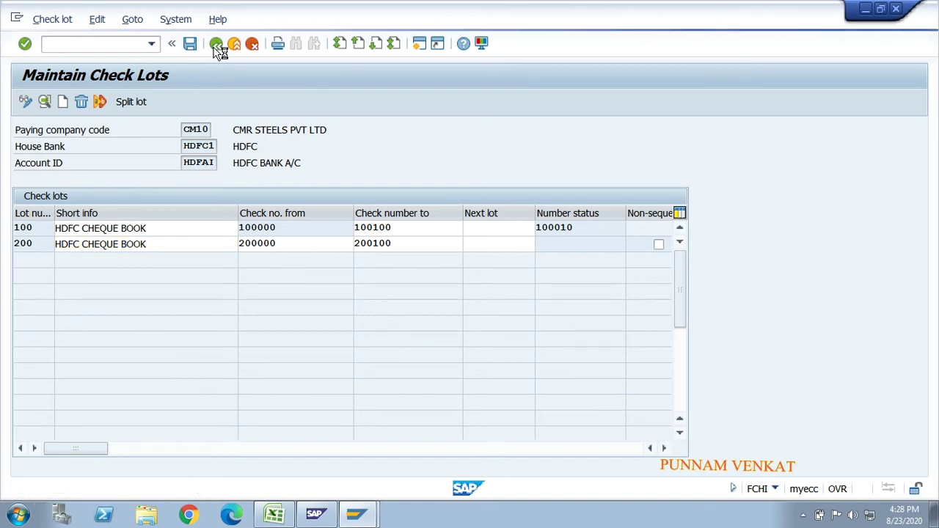
{"action": "left_click", "coordinate": [215, 45]}
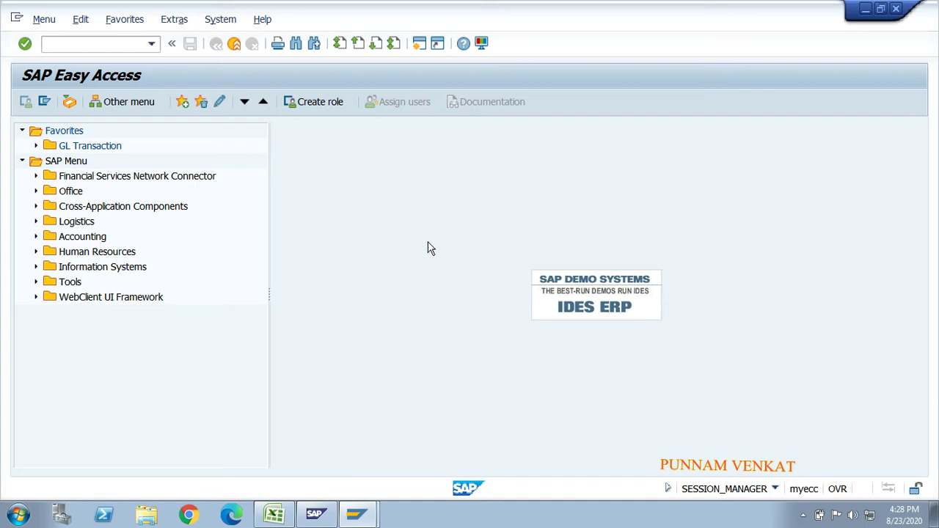
Step: Switch to Excel and colour the text of the cheque lot creation row, A62:F62, red
{"action": "key", "text": "alt+Tab"}
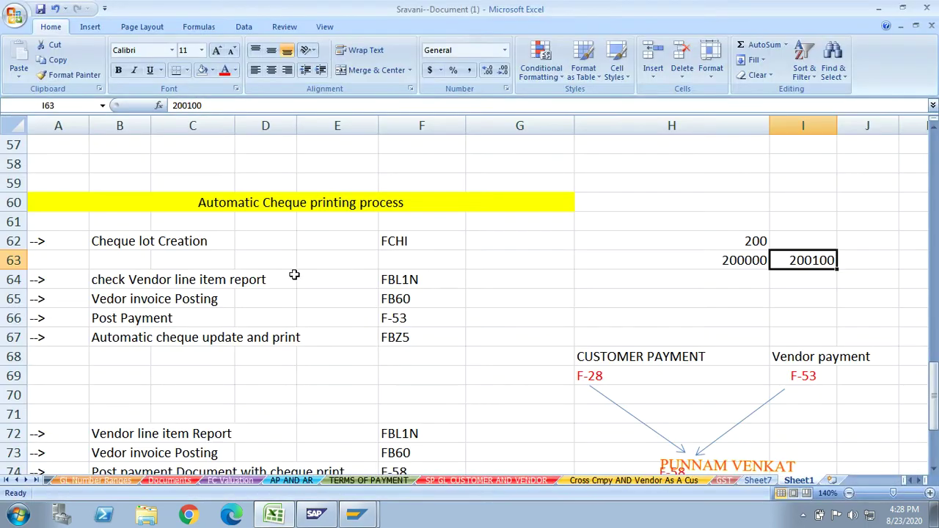
{"action": "left_click", "coordinate": [55, 240]}
{"action": "key", "text": "shift+Right"}
{"action": "key", "text": "shift+Right"}
{"action": "key", "text": "shift+Right"}
{"action": "key", "text": "shift+Right"}
{"action": "key", "text": "shift+Right"}
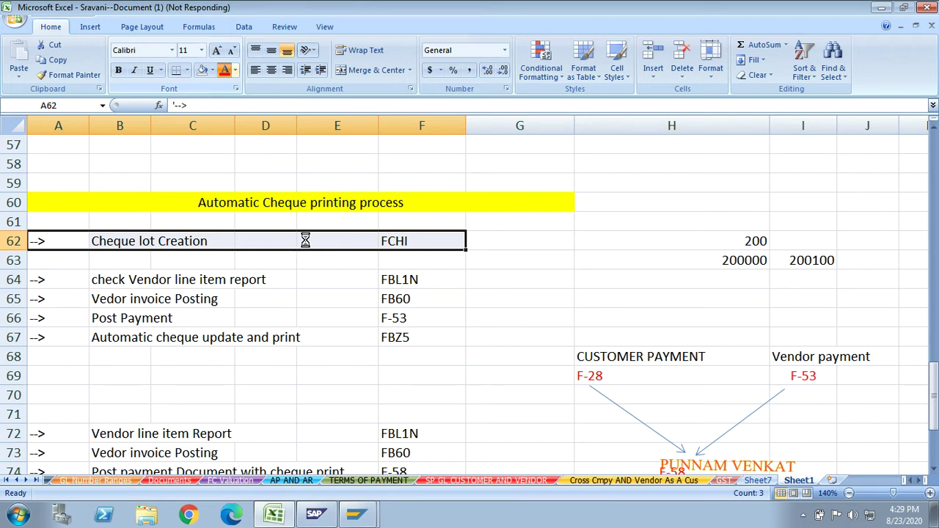
{"action": "left_click", "coordinate": [804, 518]}
{"action": "left_click", "coordinate": [804, 517]}
{"action": "left_click", "coordinate": [804, 518]}
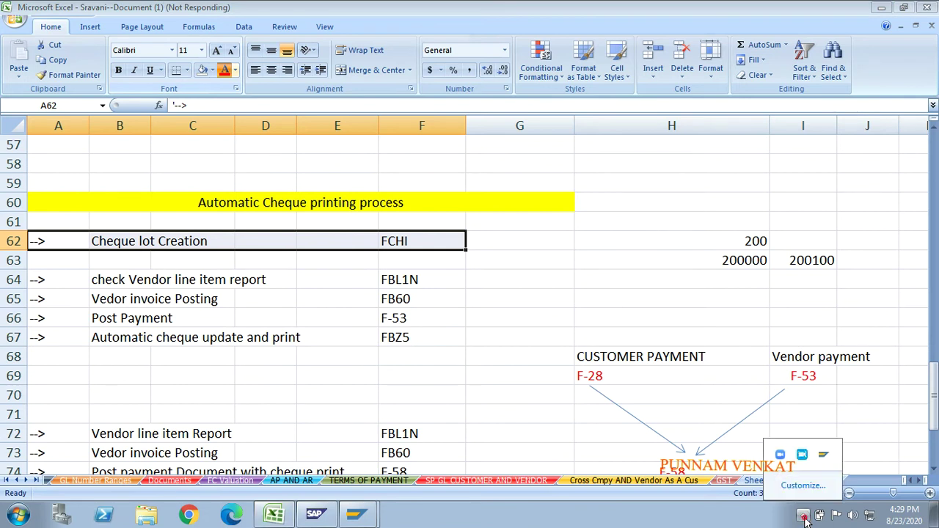
{"action": "left_click", "coordinate": [799, 456]}
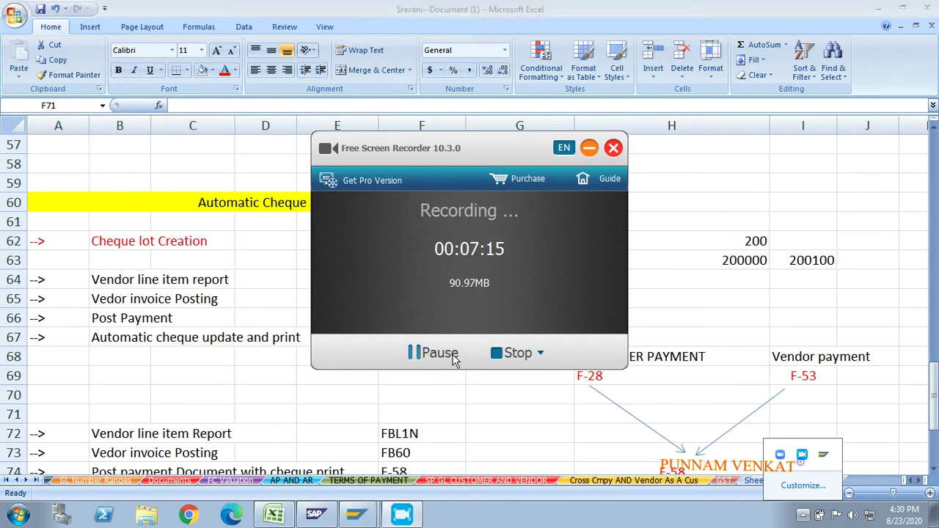
{"action": "left_click", "coordinate": [590, 148]}
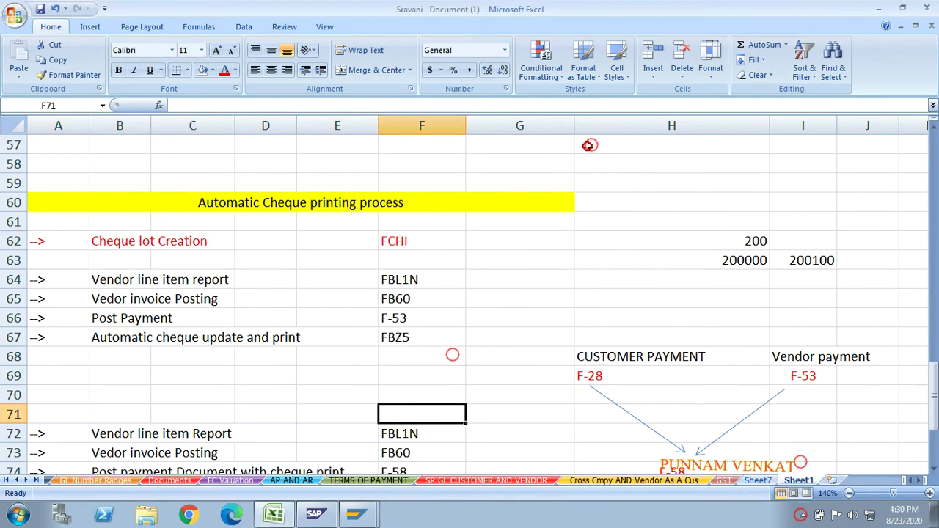
Step: Review the vendor line item report row in the process list and its transaction code in F64
{"action": "left_click", "coordinate": [123, 277]}
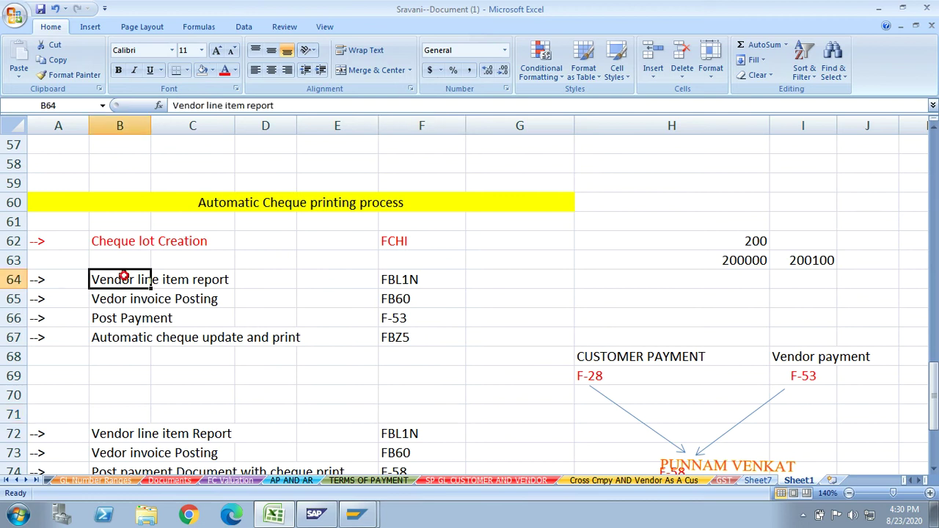
{"action": "left_click", "coordinate": [158, 352]}
{"action": "left_click", "coordinate": [103, 283]}
{"action": "left_click", "coordinate": [404, 280]}
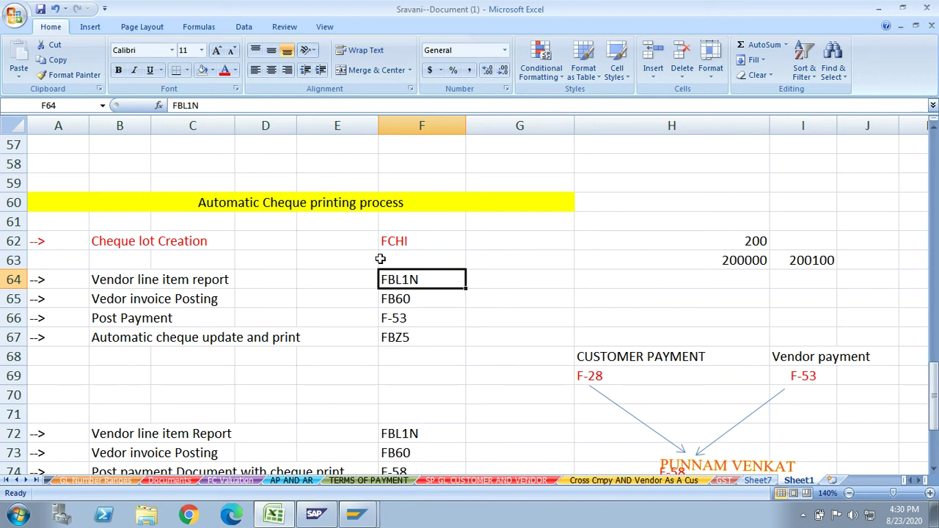
Step: Switch to SAP and open the vendor line item display transaction FBL1N
{"action": "key", "text": "alt+Tab"}
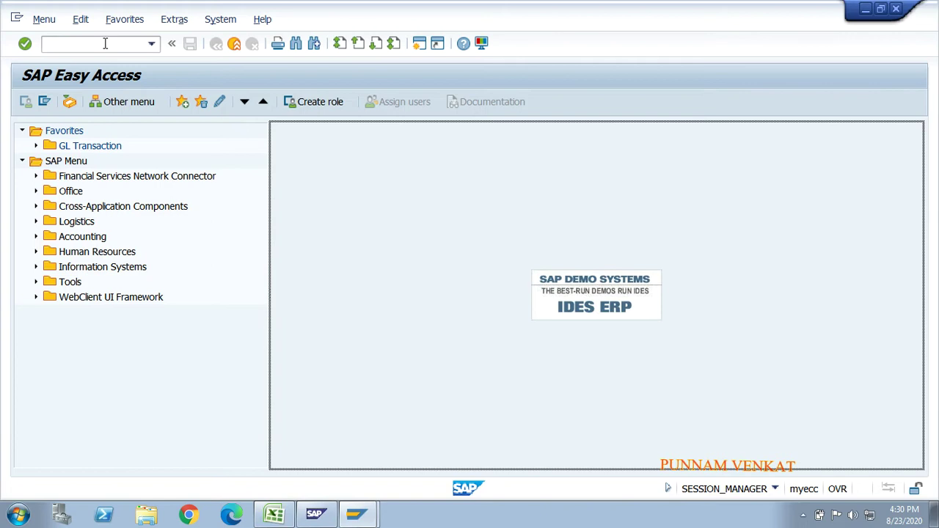
{"action": "left_click", "coordinate": [105, 44]}
{"action": "type", "text": "FBL"}
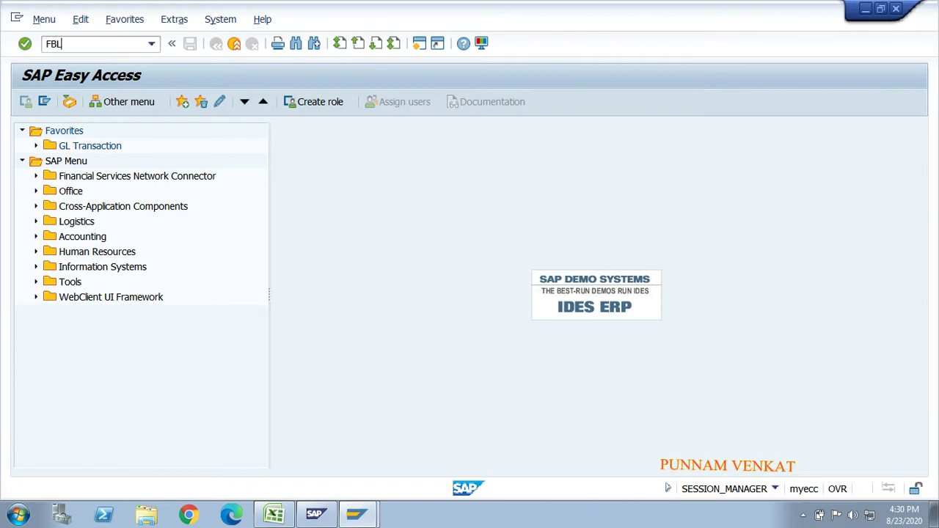
{"action": "type", "text": "1N"}
{"action": "key", "text": "Return"}
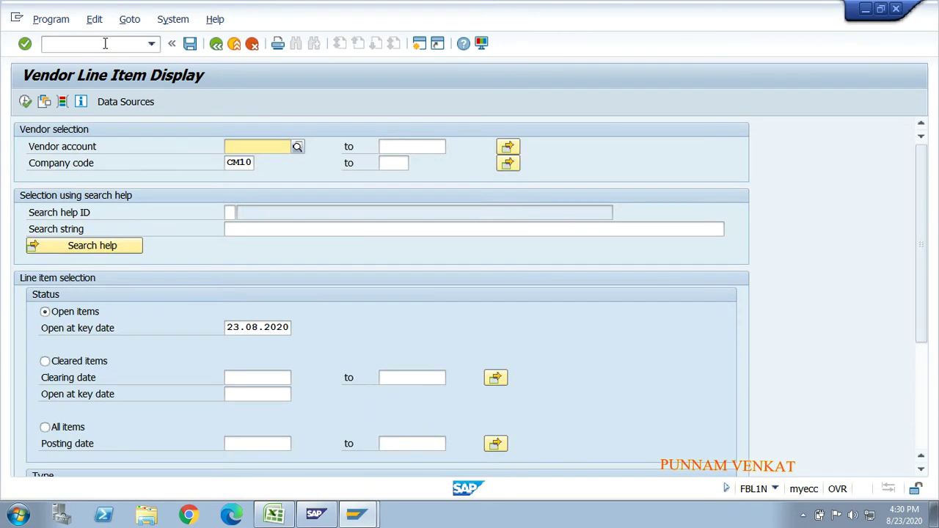
Step: Enter the vendor account number for company code CM10 and run the line item report for open items
{"action": "key", "text": "BackSpace"}
{"action": "key", "text": "Down"}
{"action": "key", "text": "Return"}
{"action": "key", "text": "Tab"}
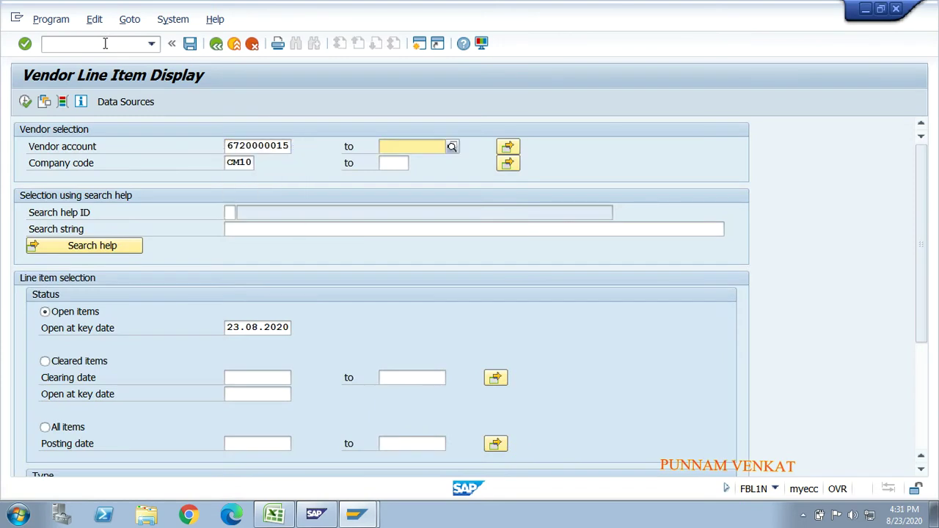
{"action": "key", "text": "Tab"}
{"action": "key", "text": "Tab"}
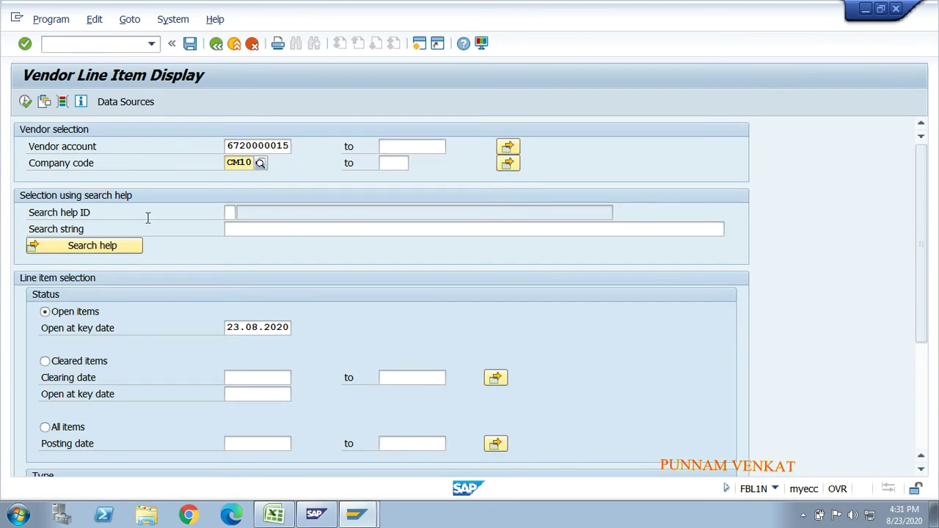
{"action": "left_click", "coordinate": [45, 313]}
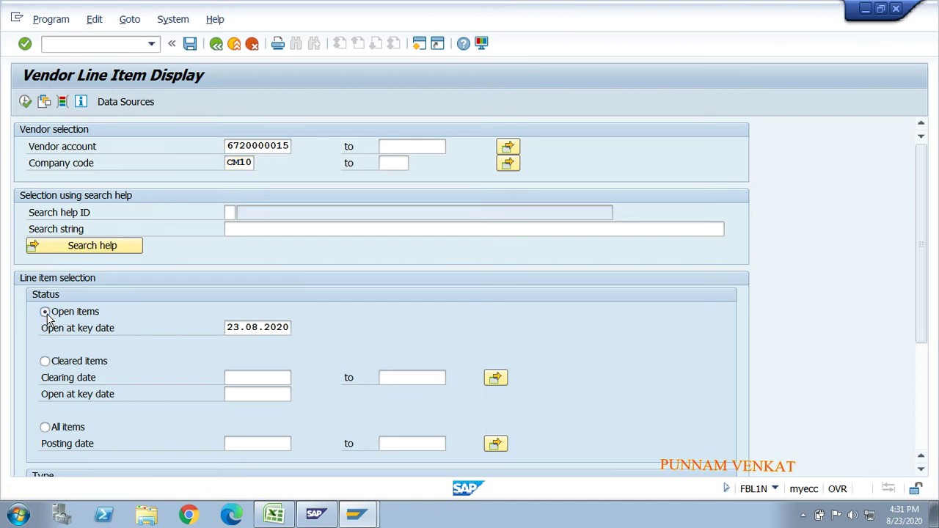
{"action": "left_click", "coordinate": [26, 102]}
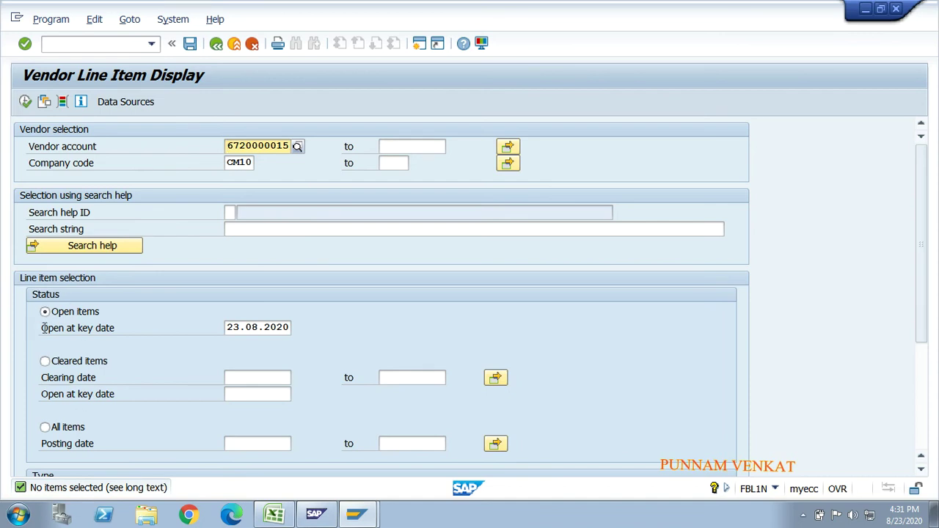
Step: Rerun the vendor line item report for all items, examine the listed documents down to the totals, and leave the report
{"action": "left_click", "coordinate": [45, 427]}
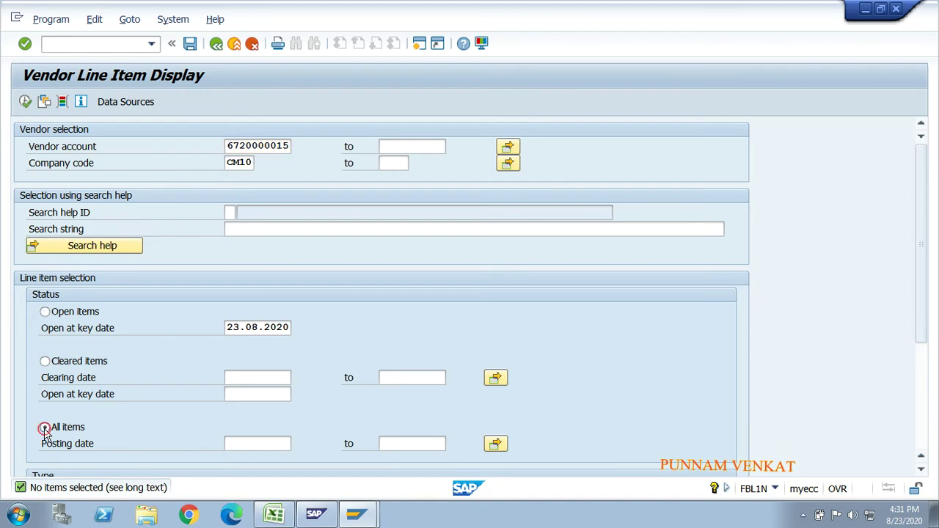
{"action": "left_click", "coordinate": [24, 102]}
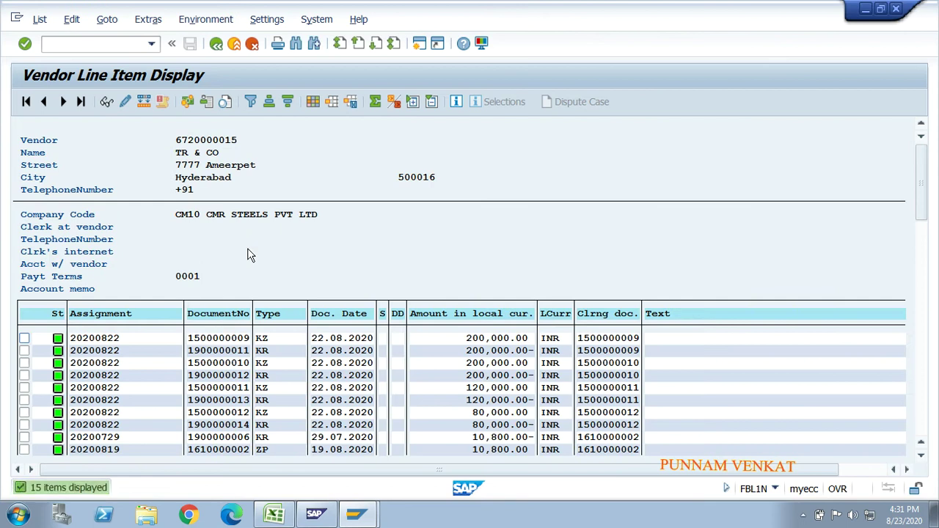
{"action": "left_click", "coordinate": [921, 455]}
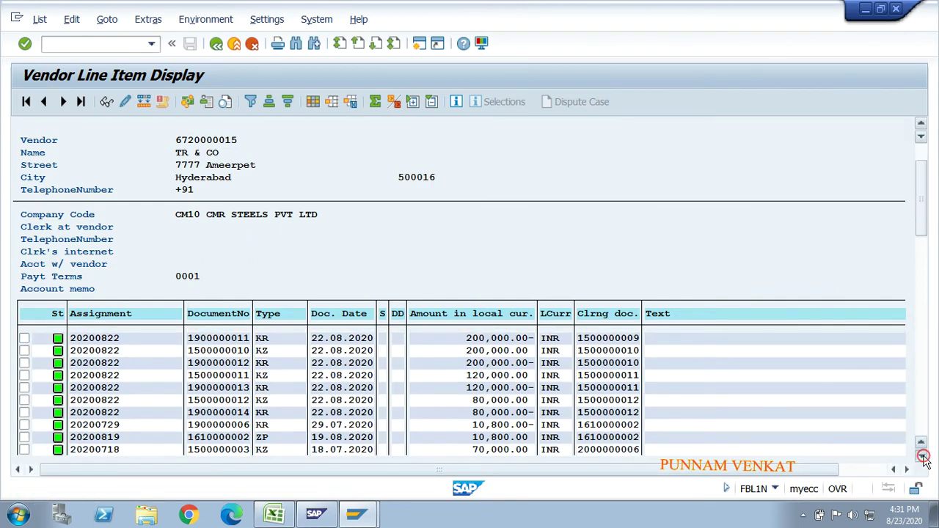
{"action": "left_click", "coordinate": [921, 455]}
{"action": "left_click", "coordinate": [921, 455]}
{"action": "left_click", "coordinate": [922, 456]}
{"action": "left_click", "coordinate": [922, 456]}
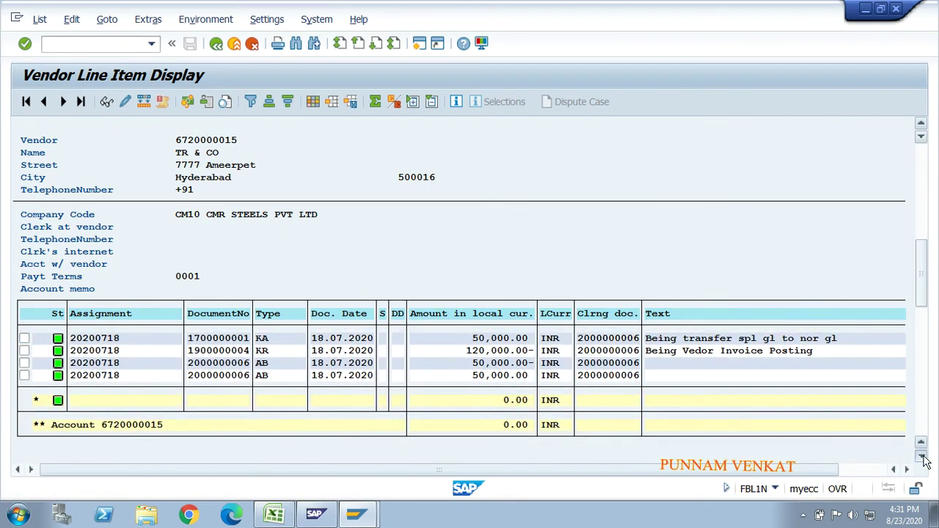
{"action": "left_click", "coordinate": [922, 456]}
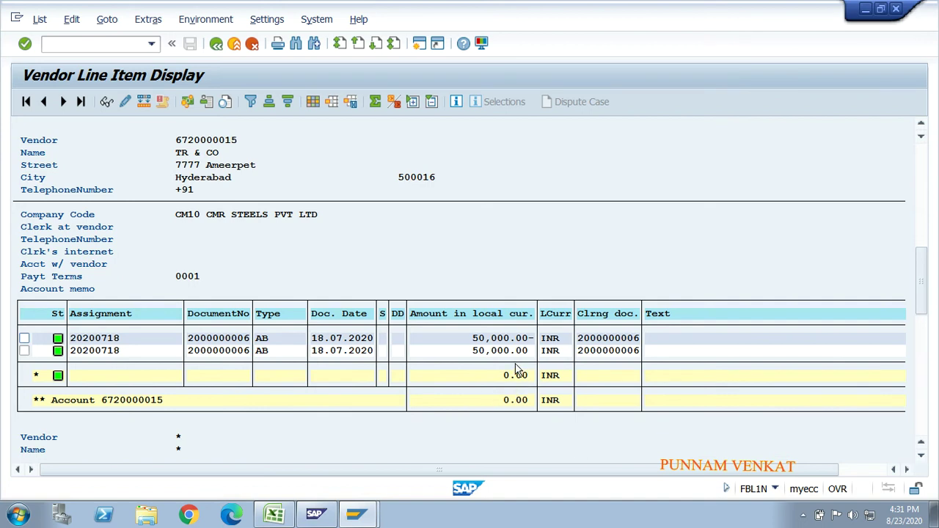
{"action": "left_click", "coordinate": [922, 458]}
{"action": "left_click", "coordinate": [923, 458]}
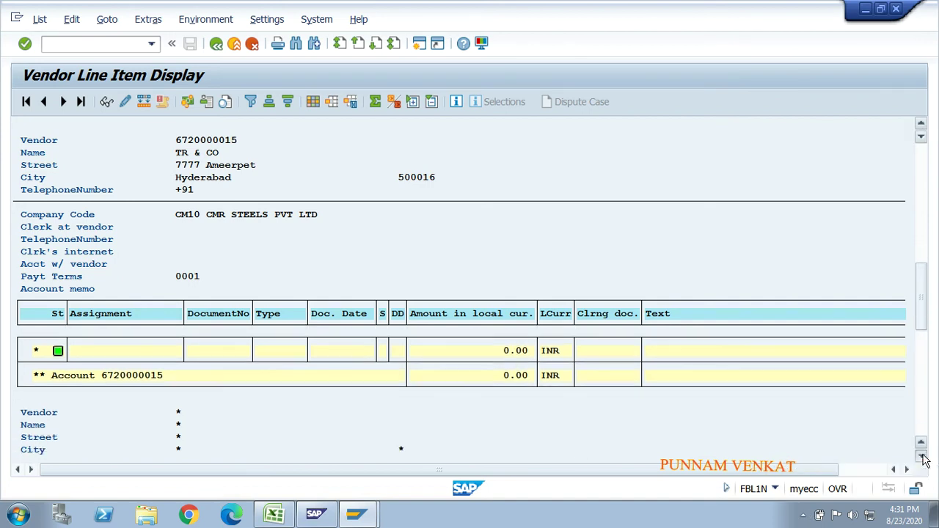
{"action": "left_click", "coordinate": [923, 457]}
{"action": "left_click", "coordinate": [922, 457]}
{"action": "left_click", "coordinate": [922, 457]}
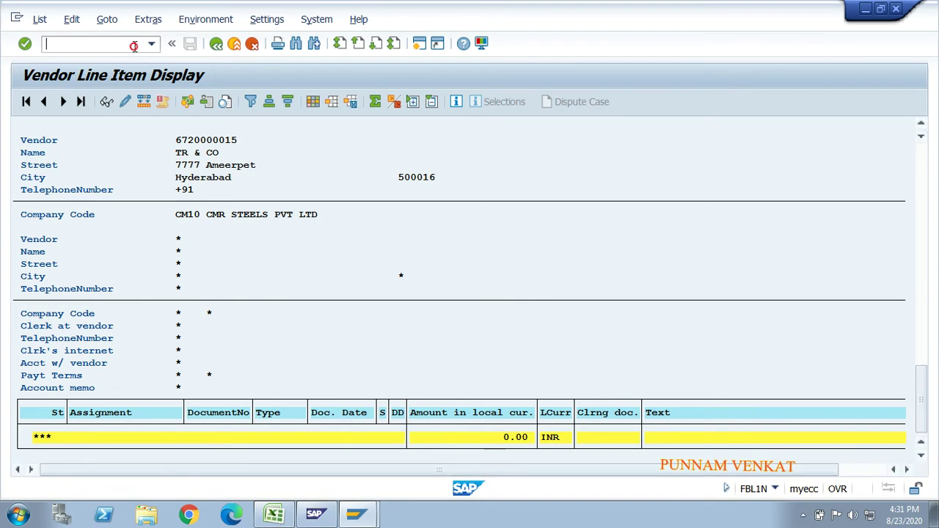
{"action": "key", "text": "Return"}
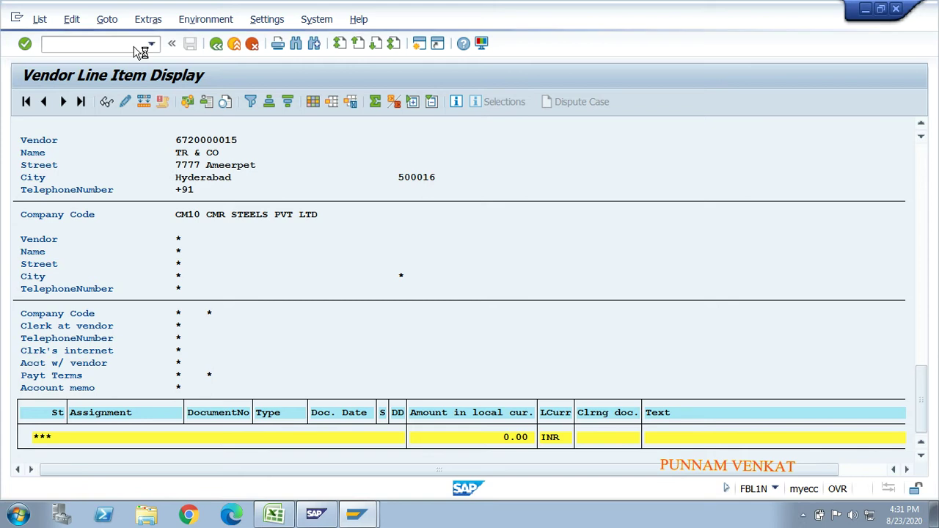
Step: Switch to Excel and review the vendor invoice posting row in the process list and its transaction code in F65
{"action": "key", "text": "alt+Tab"}
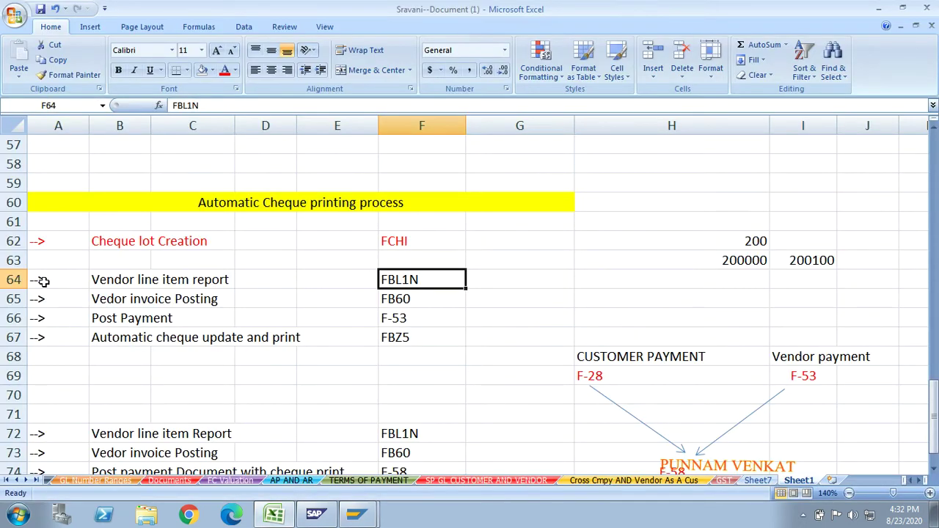
{"action": "left_click", "coordinate": [53, 284]}
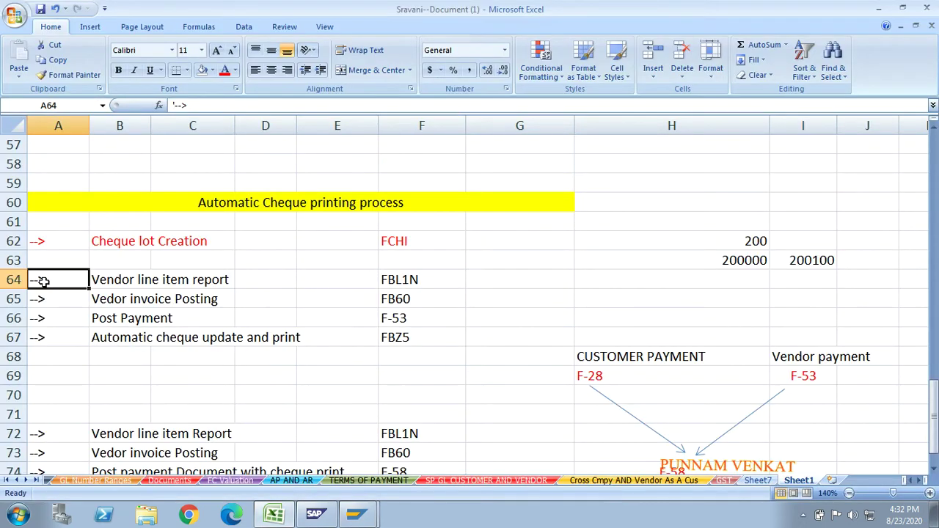
{"action": "left_click", "coordinate": [142, 305]}
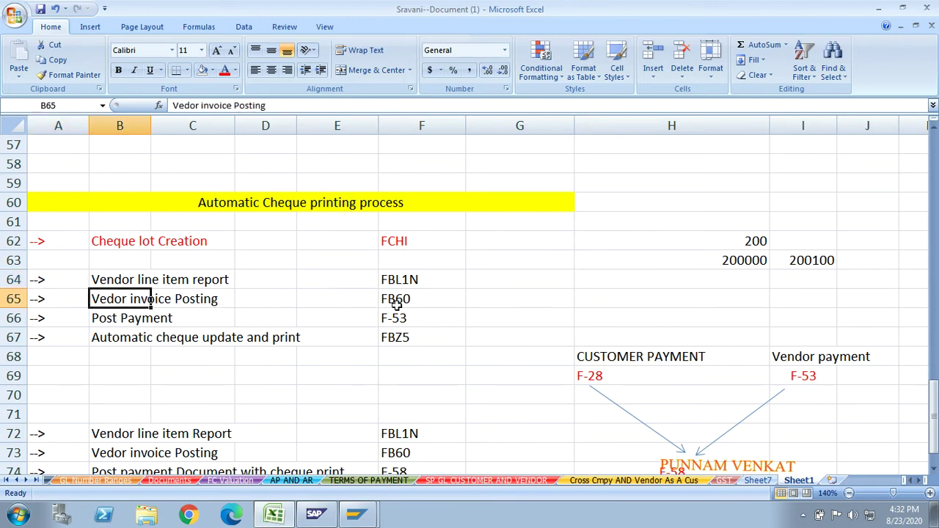
{"action": "left_click", "coordinate": [418, 298]}
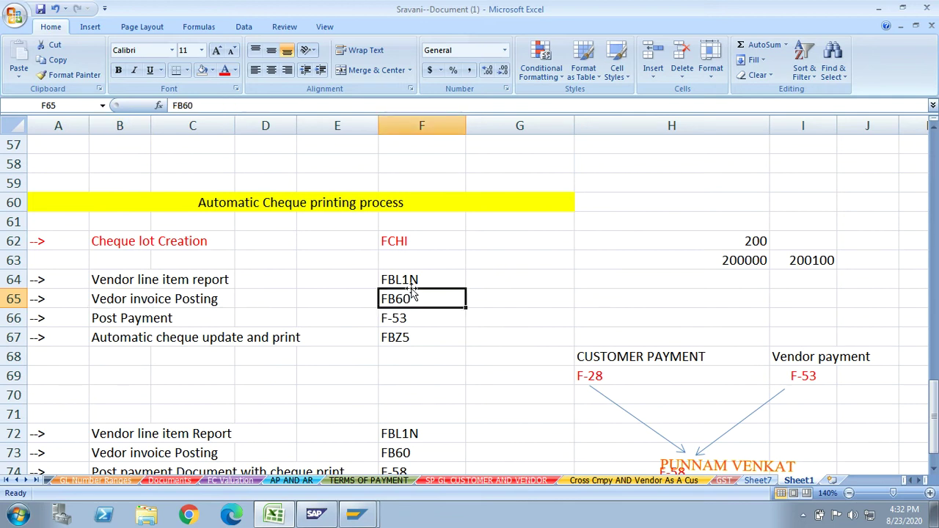
Step: Switch to SAP, open the vendor invoice transaction FB60 and confirm company code CM10
{"action": "key", "text": "alt+Tab"}
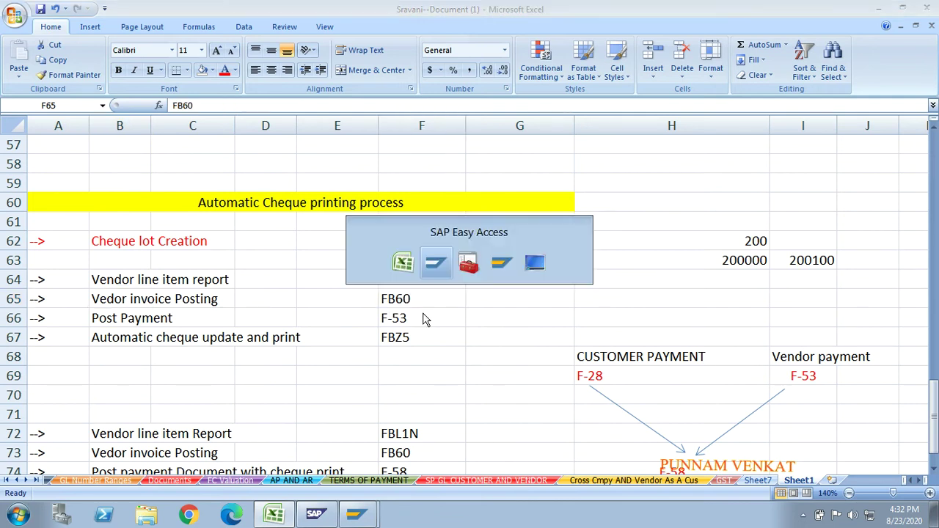
{"action": "left_click", "coordinate": [83, 42]}
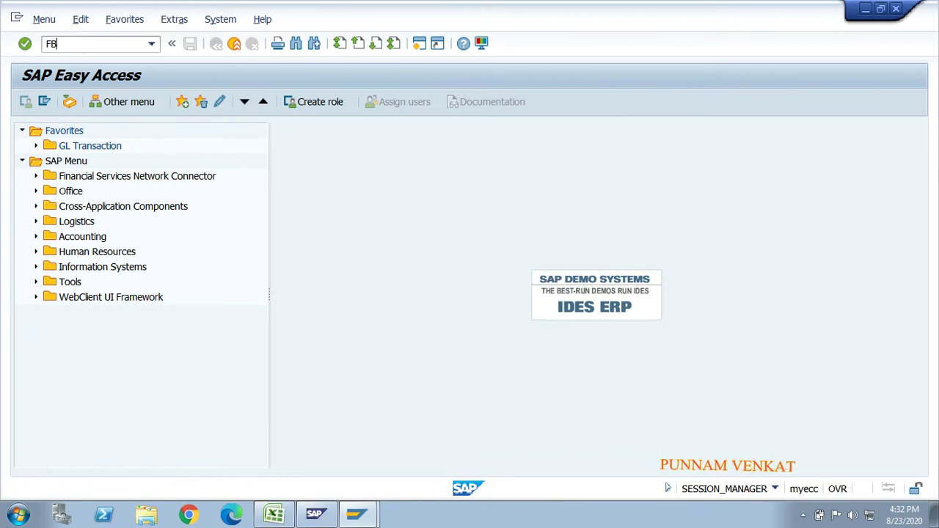
{"action": "key", "text": "Return"}
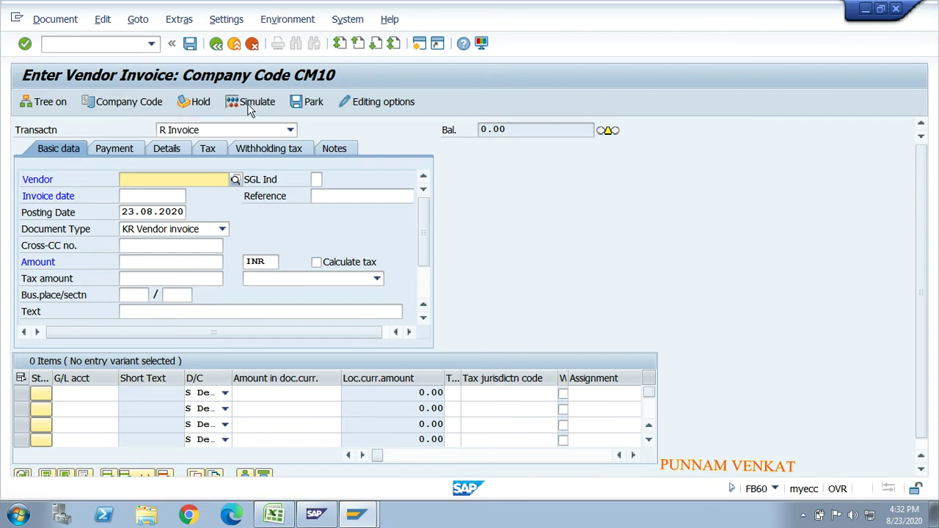
{"action": "left_click", "coordinate": [146, 104]}
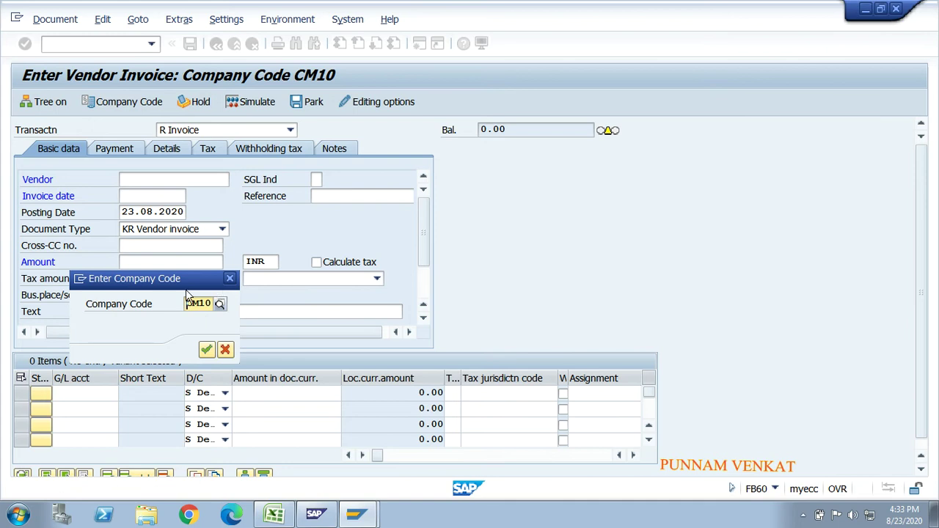
{"action": "left_click", "coordinate": [206, 350]}
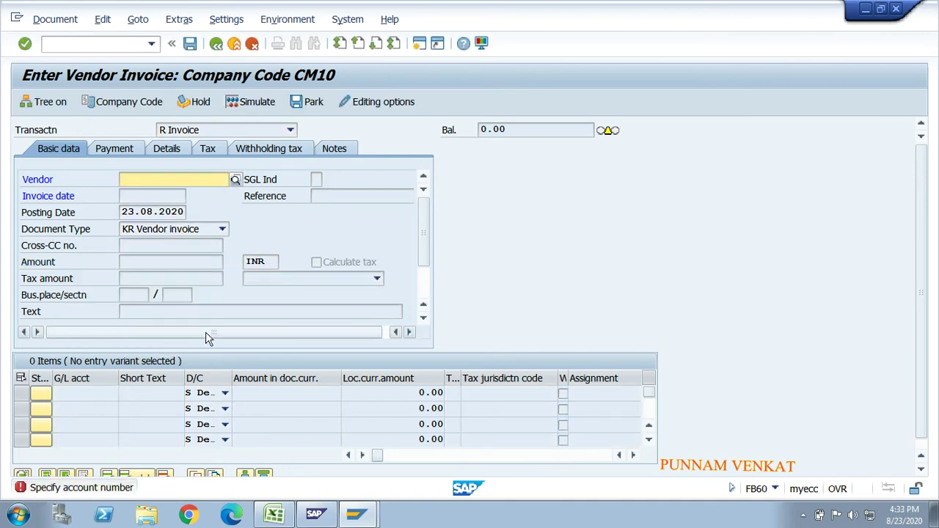
Step: Enter the vendor account number in the invoice's basic data
{"action": "key", "text": "Down"}
{"action": "key", "text": "Down"}
{"action": "key", "text": "Return"}
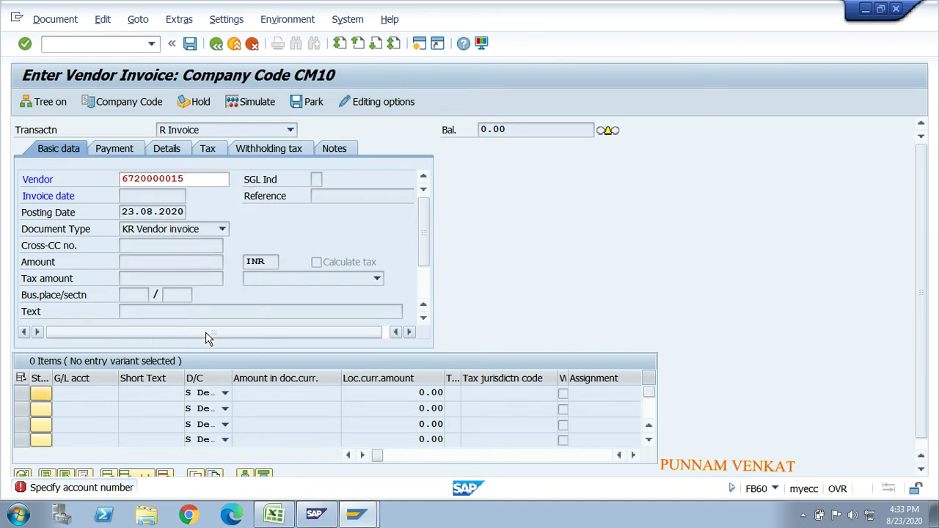
{"action": "key", "text": "Return"}
Step: Set the invoice date to 23.08.2020 and accept the header data
{"action": "key", "text": "Down"}
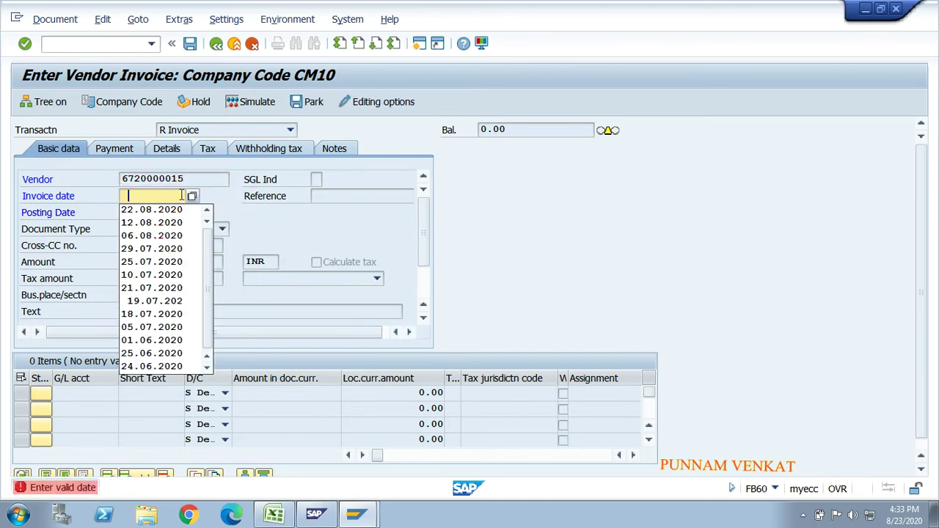
{"action": "key", "text": "Down"}
{"action": "key", "text": "Return"}
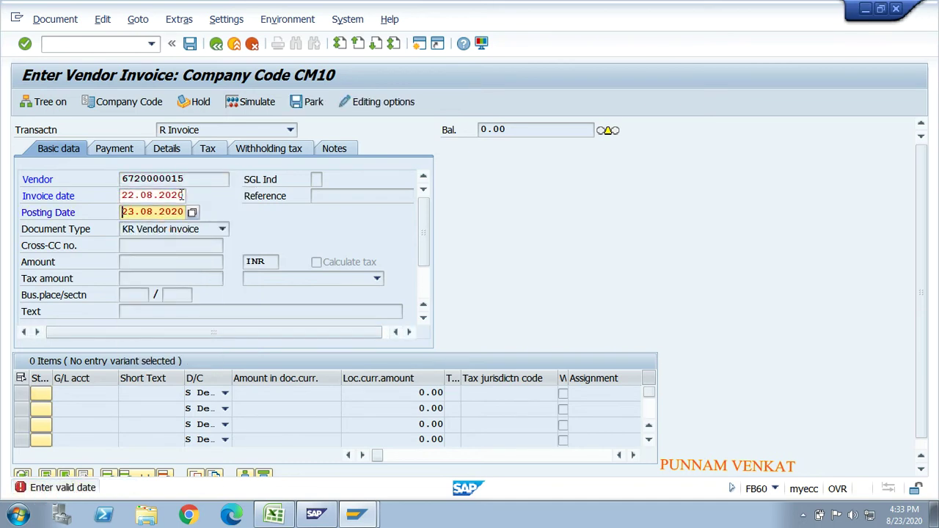
{"action": "left_click", "coordinate": [182, 195]}
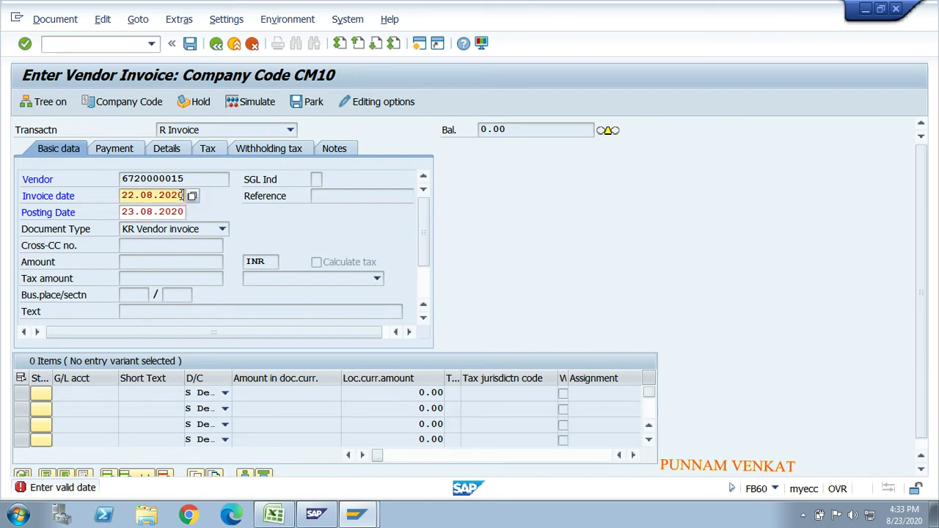
{"action": "key", "text": "shift+Home"}
{"action": "key", "text": "BackSpace"}
{"action": "type", "text": "23.08.2020"}
{"action": "key", "text": "Return"}
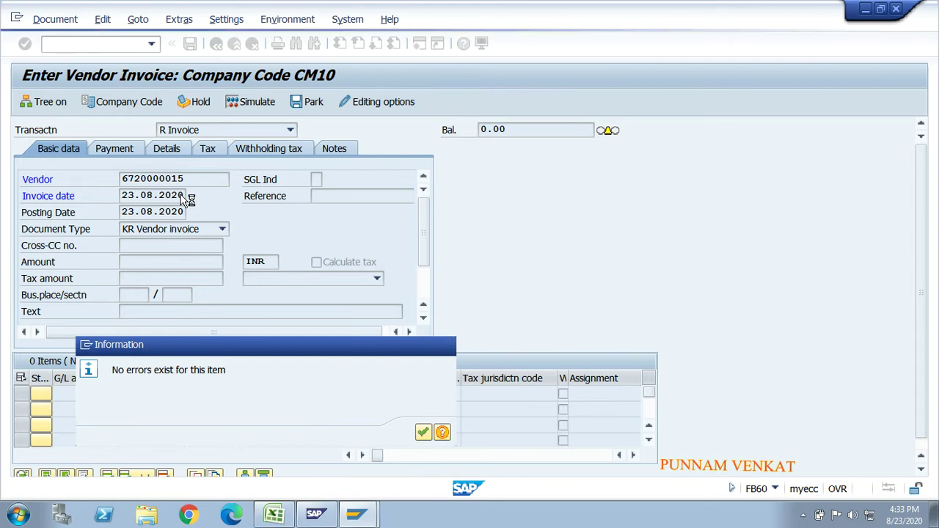
{"action": "key", "text": "Return"}
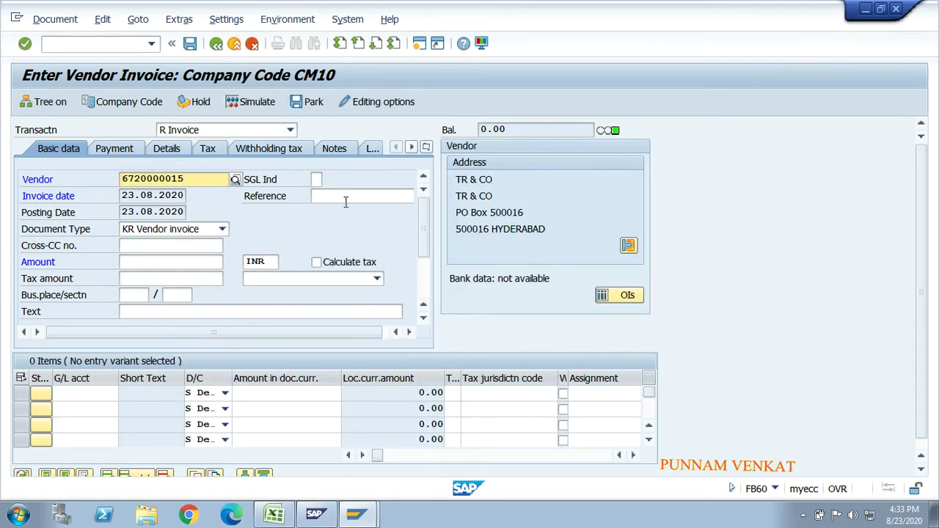
Step: Set the invoice reference to VEN INV POST and the text to Being Vedor Invoice Posting
{"action": "left_click", "coordinate": [346, 201]}
{"action": "type", "text": "VEN"}
{"action": "key", "text": "Down"}
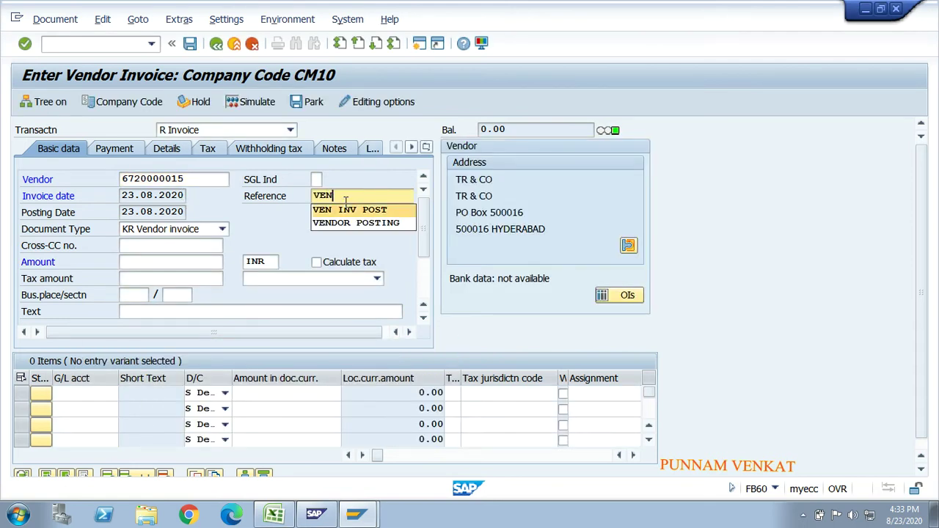
{"action": "key", "text": "Return"}
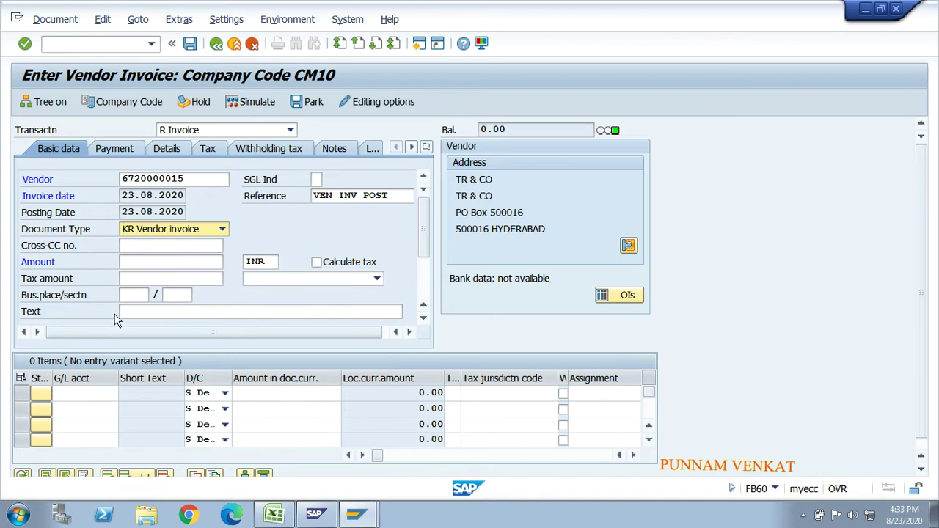
{"action": "left_click", "coordinate": [139, 313]}
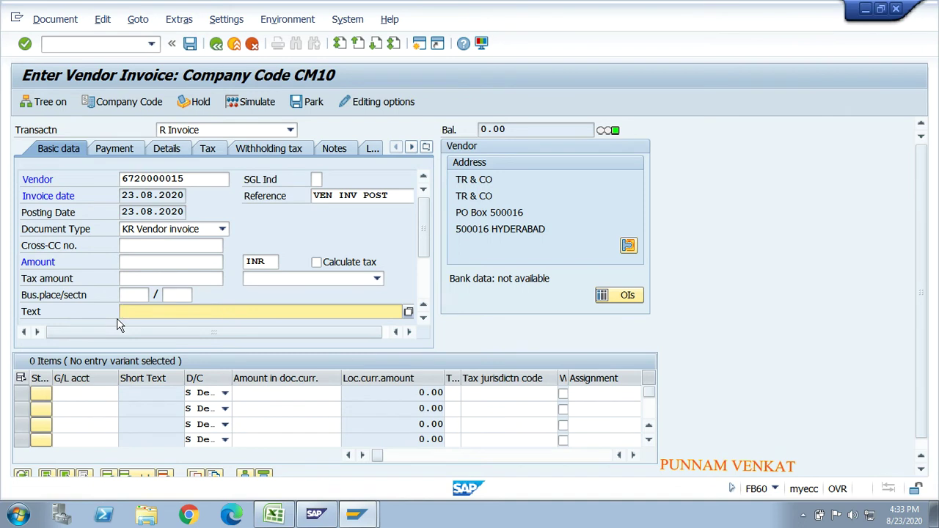
{"action": "key", "text": "BackSpace"}
{"action": "key", "text": "Down"}
{"action": "left_click", "coordinate": [162, 327]}
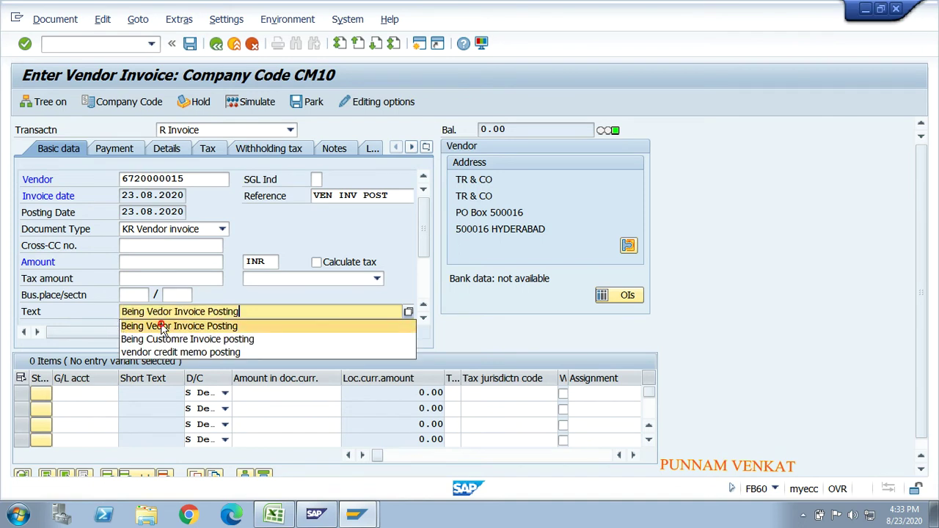
Step: Look up the G/L account for the first line item and choose the Commsion paid A/C account
{"action": "left_click", "coordinate": [75, 393]}
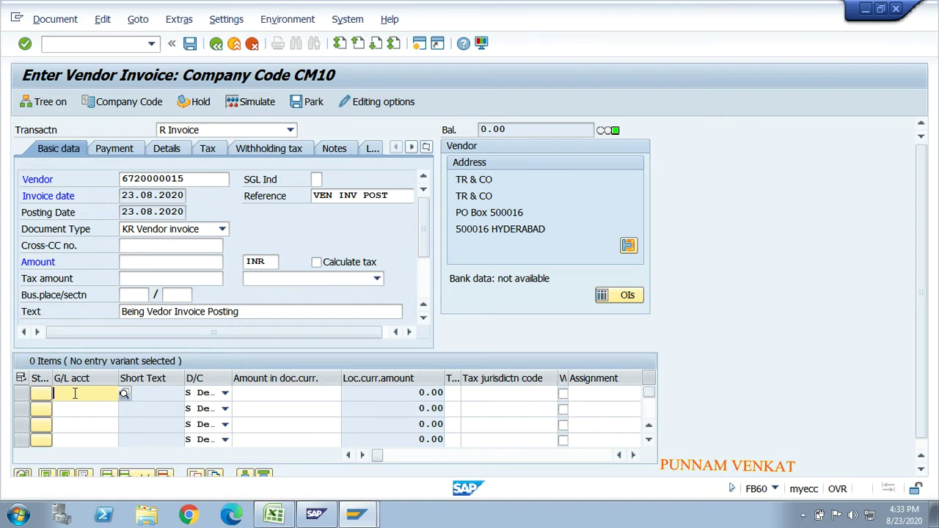
{"action": "left_click", "coordinate": [123, 394]}
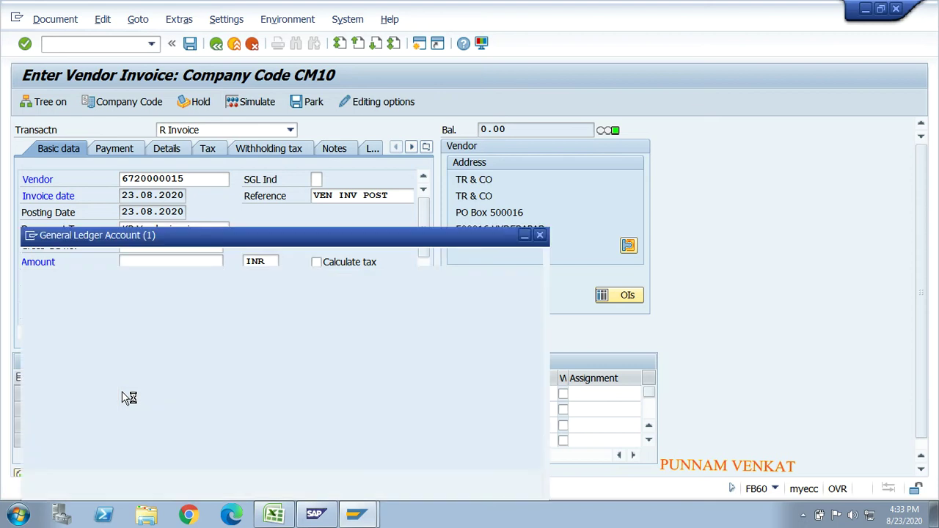
{"action": "key", "text": "Return"}
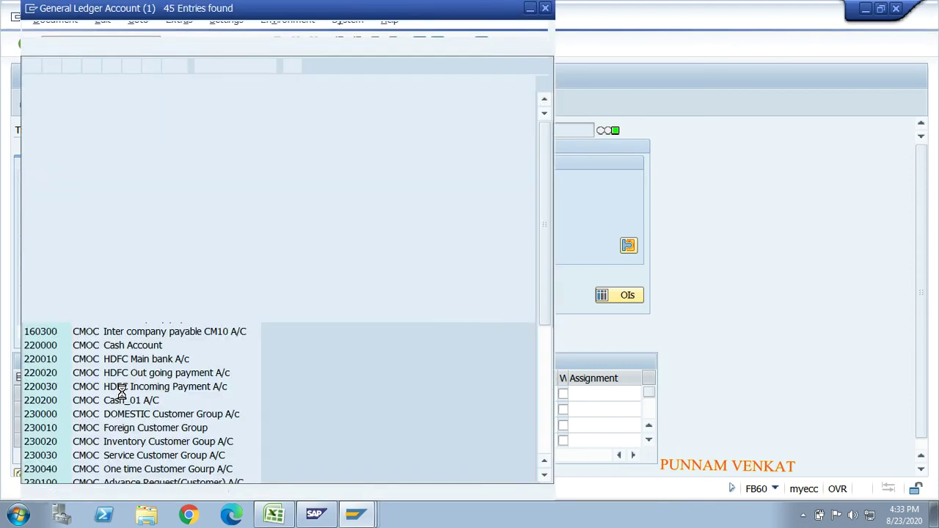
{"action": "key", "text": "Down"}
{"action": "key", "text": "Down"}
{"action": "key", "text": "Down"}
{"action": "key", "text": "Down"}
{"action": "key", "text": "Down"}
{"action": "key", "text": "Down"}
{"action": "key", "text": "Down"}
{"action": "key", "text": "Down"}
{"action": "key", "text": "Down"}
{"action": "key", "text": "Down"}
{"action": "key", "text": "Down"}
{"action": "key", "text": "Down"}
{"action": "key", "text": "Down"}
{"action": "key", "text": "Down"}
{"action": "key", "text": "Down"}
{"action": "key", "text": "Down"}
{"action": "key", "text": "Down"}
{"action": "key", "text": "Down"}
{"action": "key", "text": "Down"}
{"action": "key", "text": "Down"}
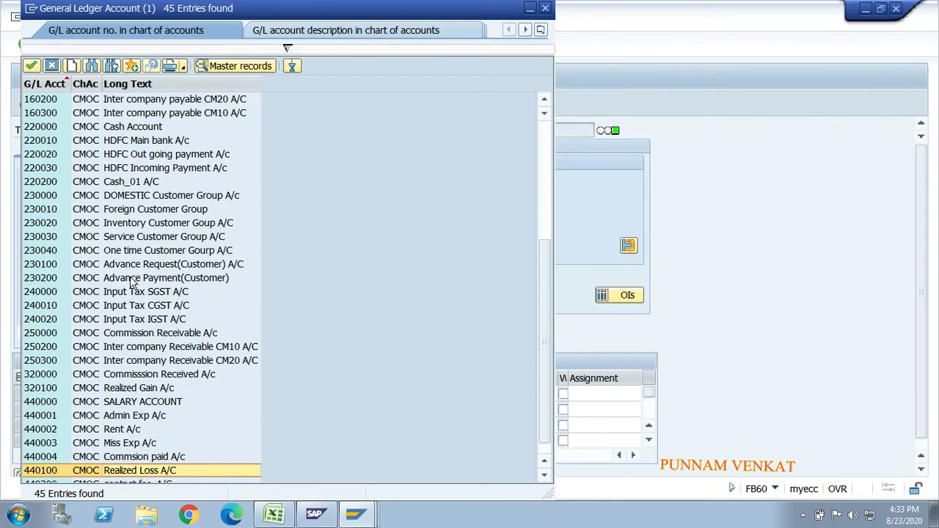
{"action": "key", "text": "Down"}
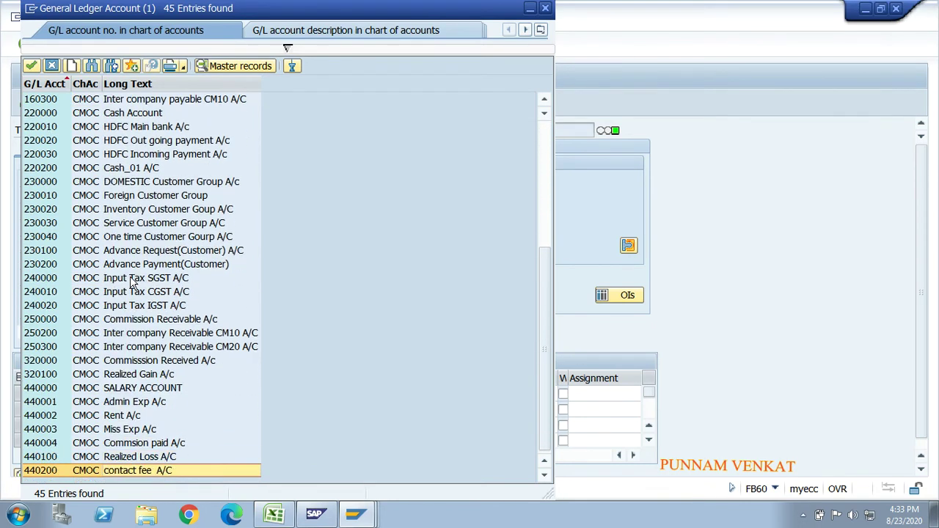
{"action": "double_click", "coordinate": [152, 444]}
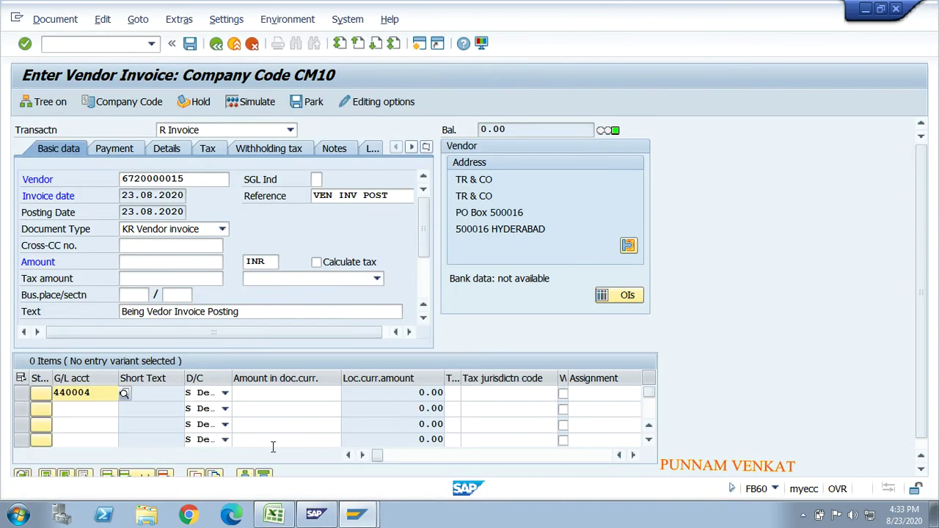
Step: Enter 125000 as the document-currency amount of the first invoice line item
{"action": "key", "text": "Tab"}
{"action": "key", "text": "Tab"}
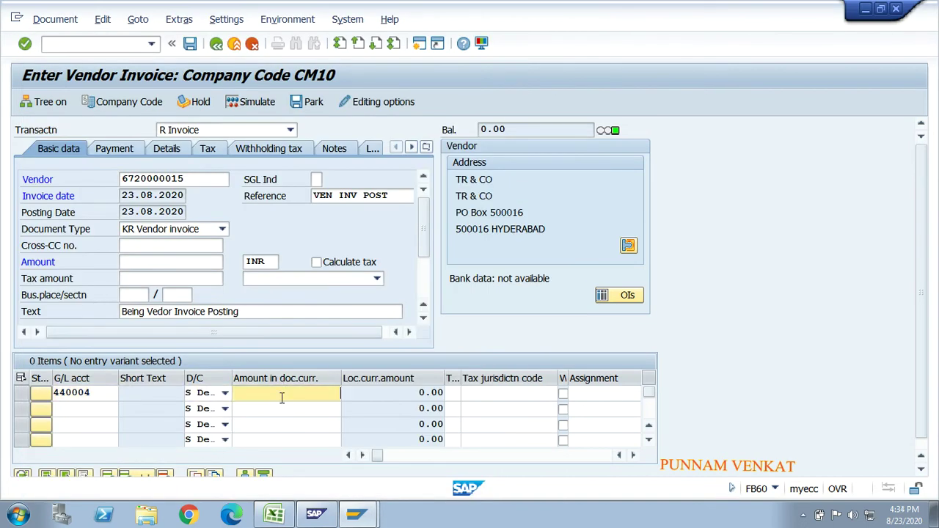
{"action": "type", "text": "1"}
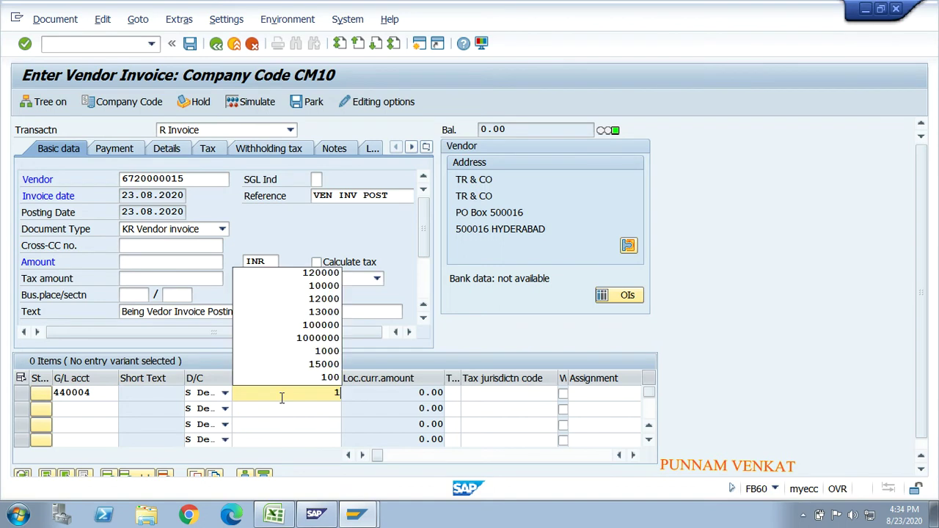
{"action": "type", "text": "25000"}
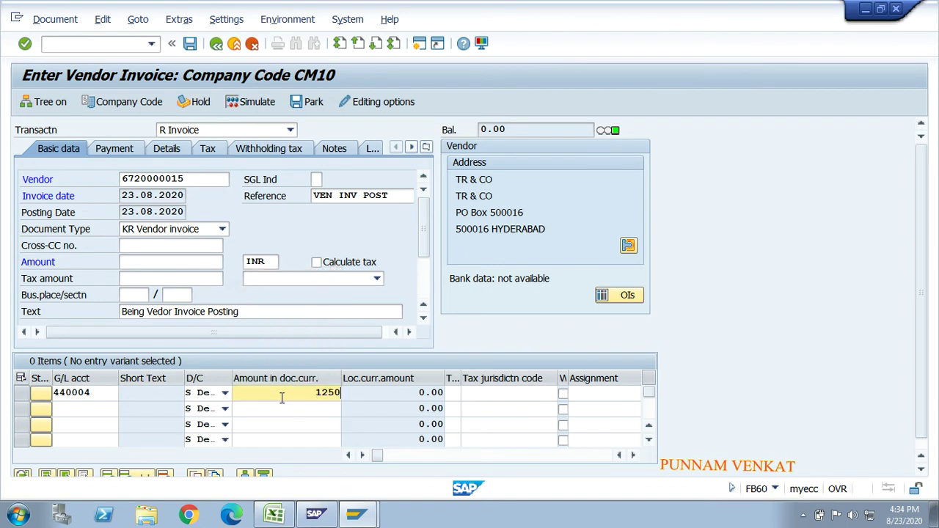
Step: Set the business area of the first invoice line item to CHBA
{"action": "key", "text": "Tab"}
{"action": "key", "text": "Tab"}
{"action": "key", "text": "Tab"}
{"action": "key", "text": "Tab"}
{"action": "key", "text": "Tab"}
{"action": "key", "text": "Tab"}
{"action": "key", "text": "Tab"}
{"action": "key", "text": "Tab"}
{"action": "key", "text": "Tab"}
{"action": "key", "text": "Tab"}
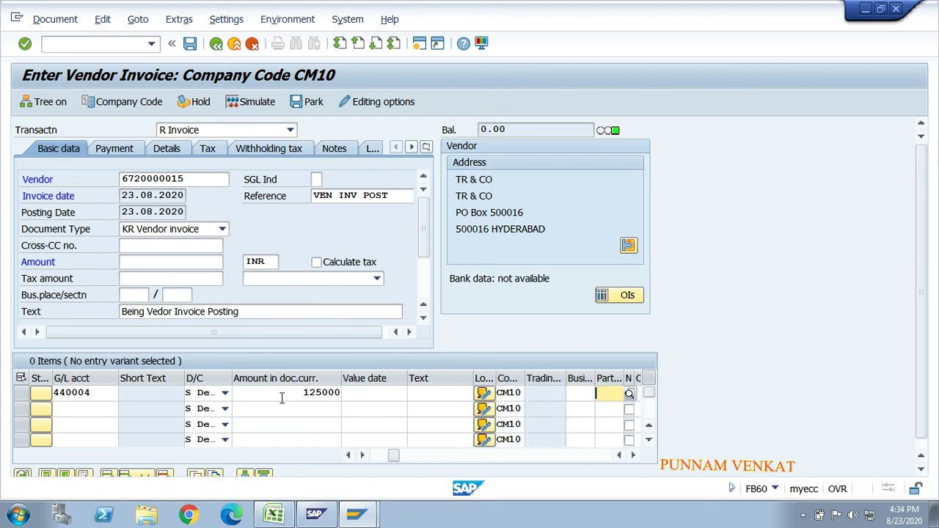
{"action": "key", "text": "shift+Tab"}
{"action": "type", "text": "CHBA"}
Step: Set the line item's profit center to CM100 and accept the line
{"action": "key", "text": "Tab"}
{"action": "key", "text": "Tab"}
{"action": "key", "text": "Tab"}
{"action": "key", "text": "Tab"}
{"action": "key", "text": "Tab"}
{"action": "key", "text": "Tab"}
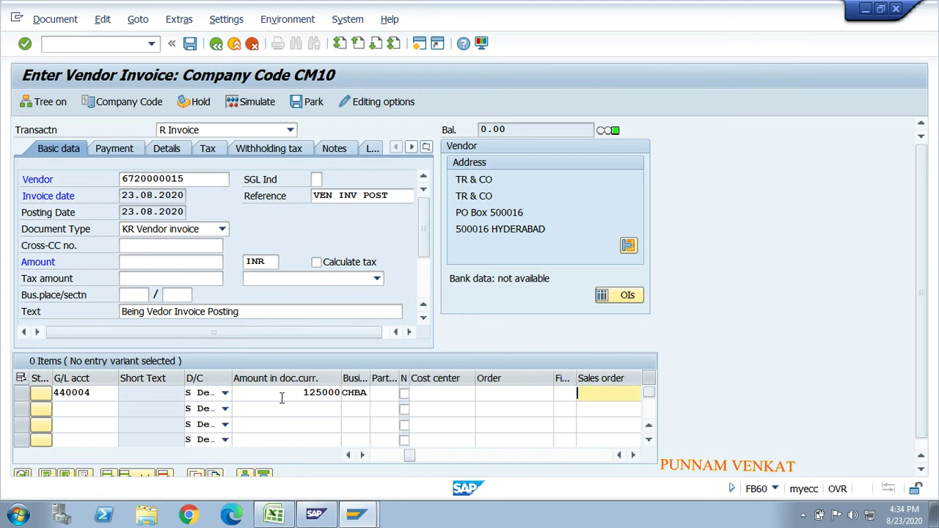
{"action": "key", "text": "Tab"}
{"action": "key", "text": "Tab"}
{"action": "key", "text": "Tab"}
{"action": "key", "text": "Tab"}
{"action": "key", "text": "Tab"}
{"action": "key", "text": "Tab"}
{"action": "type", "text": "CM100"}
{"action": "key", "text": "Tab"}
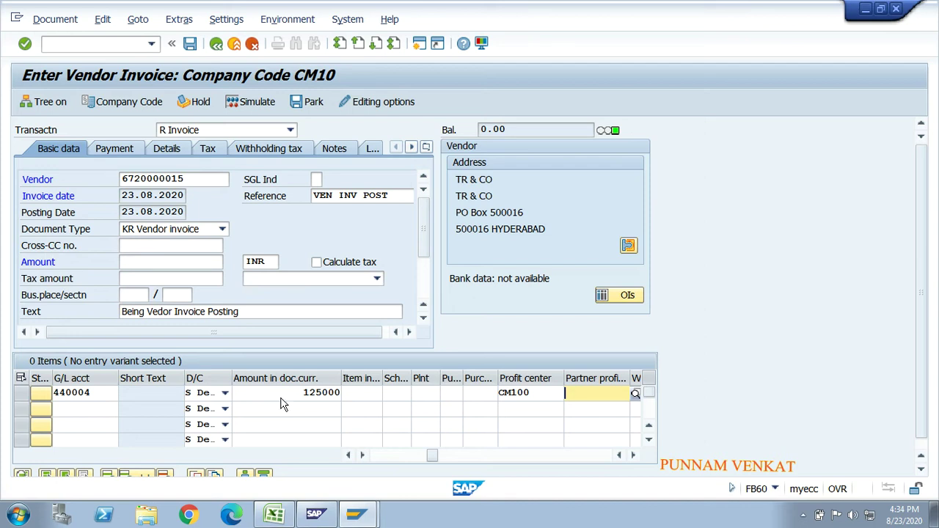
{"action": "key", "text": "Return"}
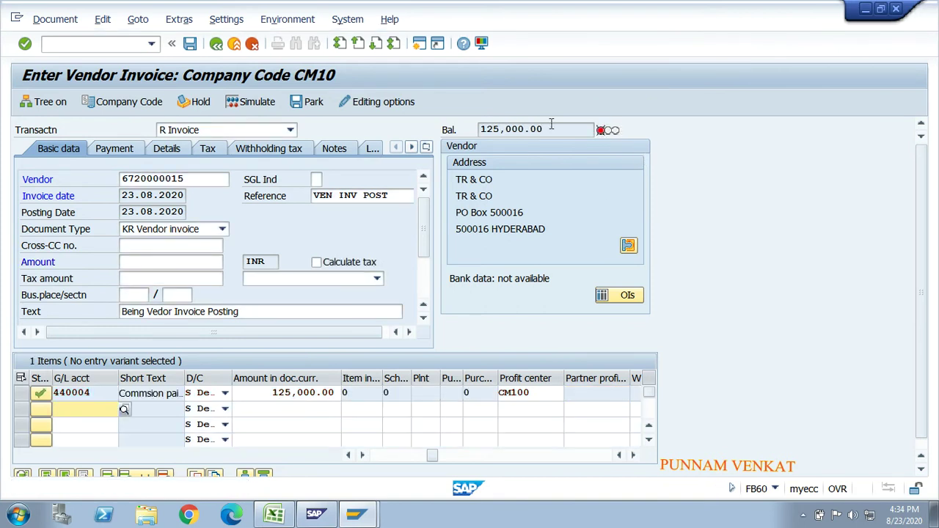
Step: Copy the invoice balance of 125,000.00 into the header amount and accept the entry, passing the tax warning
{"action": "left_click_drag", "start_coordinate": [545, 129], "coordinate": [477, 129]}
{"action": "key", "text": "ctrl+c"}
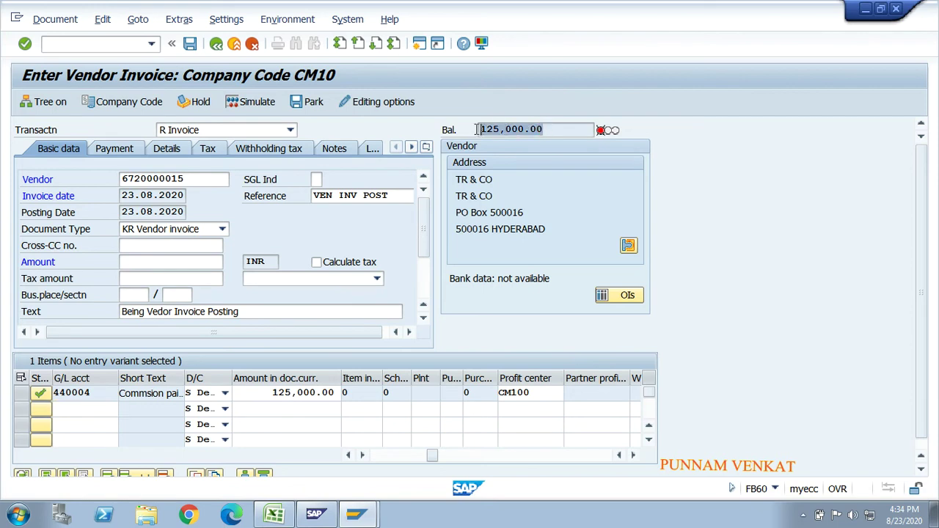
{"action": "left_click", "coordinate": [477, 129]}
{"action": "left_click", "coordinate": [152, 256]}
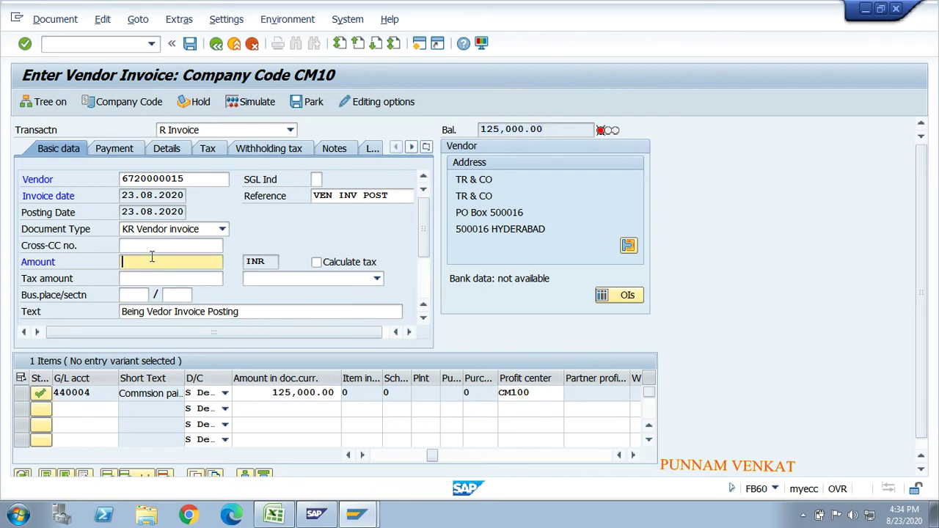
{"action": "key", "text": "ctrl+v"}
{"action": "key", "text": "BackSpace"}
{"action": "key", "text": "Return"}
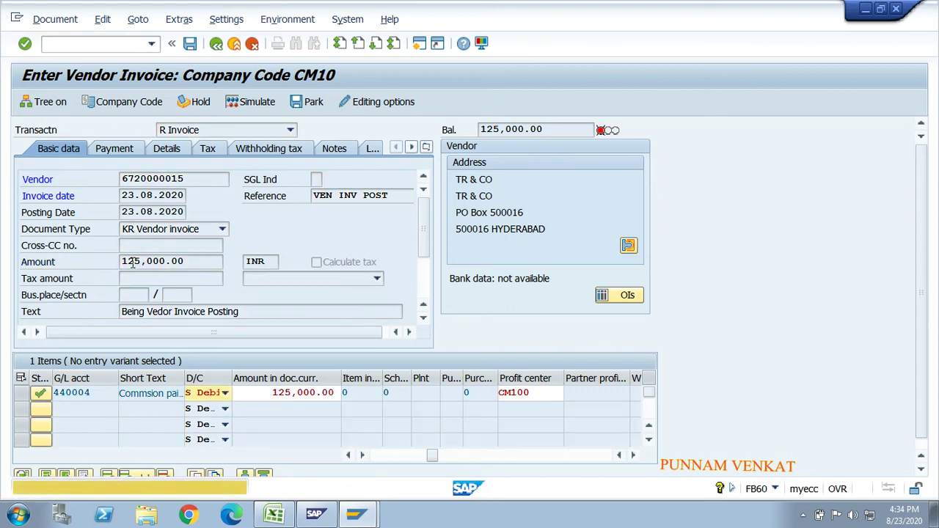
{"action": "key", "text": "Return"}
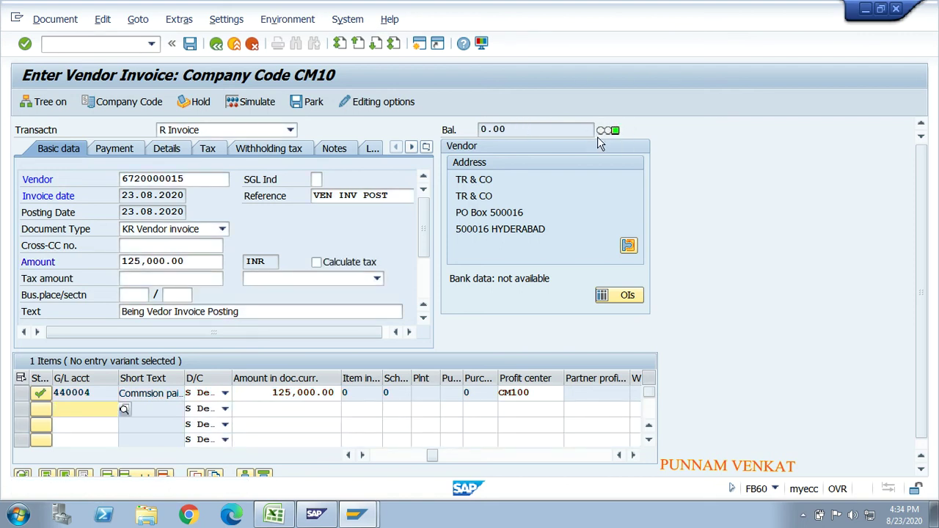
Step: Simulate the vendor invoice, check its two line items, and post the document
{"action": "left_click", "coordinate": [251, 103]}
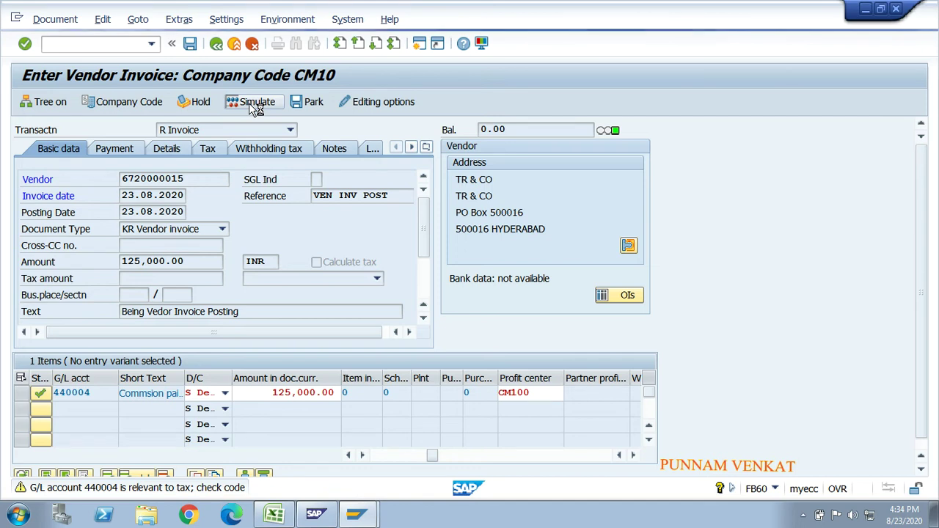
{"action": "left_click", "coordinate": [250, 104]}
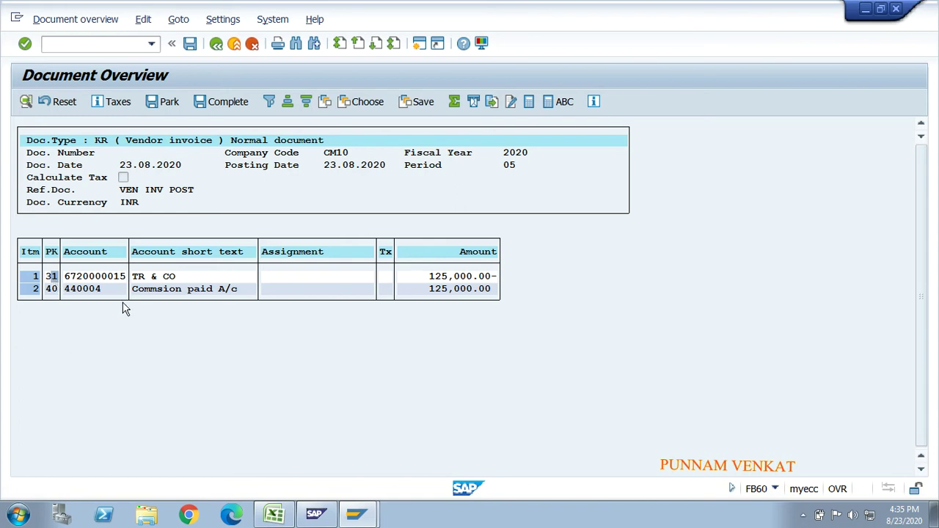
{"action": "left_click", "coordinate": [147, 291]}
{"action": "left_click", "coordinate": [189, 46]}
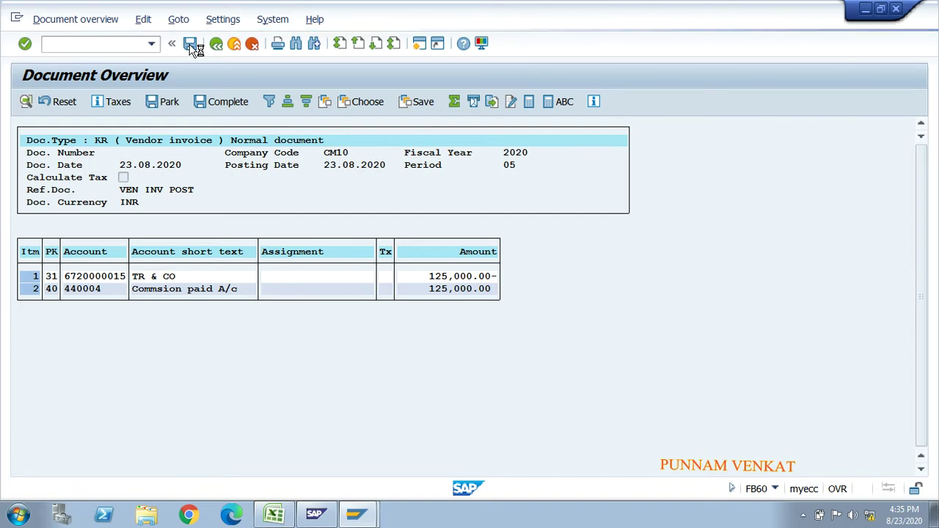
{"action": "left_click", "coordinate": [190, 45]}
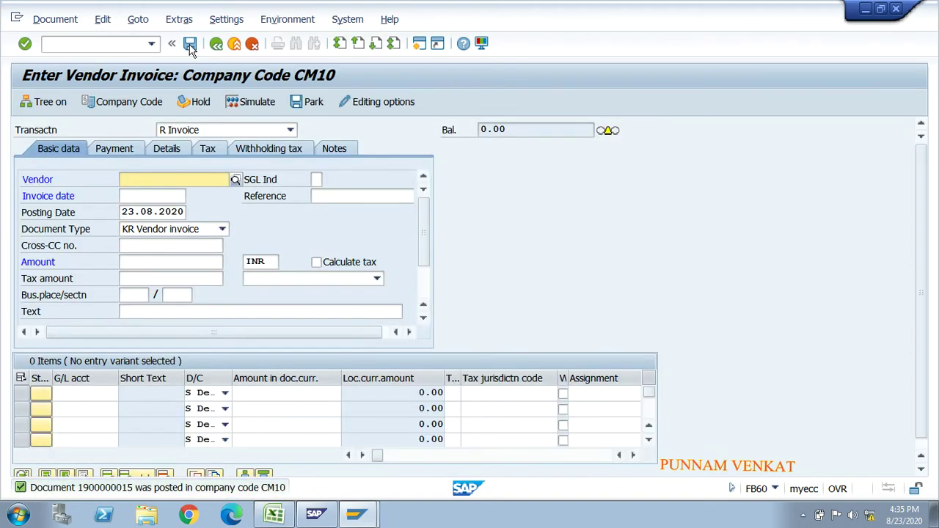
Step: Display the posted invoice document and examine each line's posting key, account, business area, profit center and segment
{"action": "left_click", "coordinate": [51, 27]}
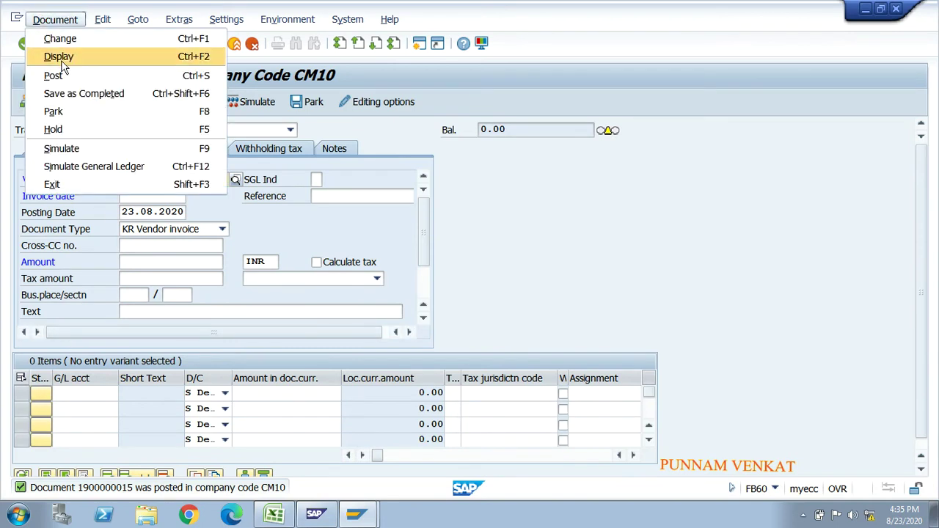
{"action": "left_click", "coordinate": [62, 66]}
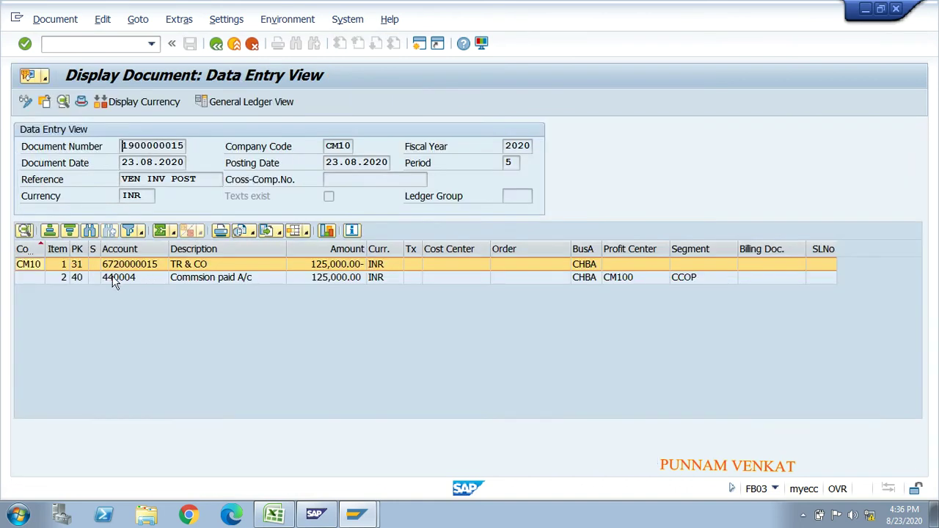
{"action": "left_click", "coordinate": [83, 278]}
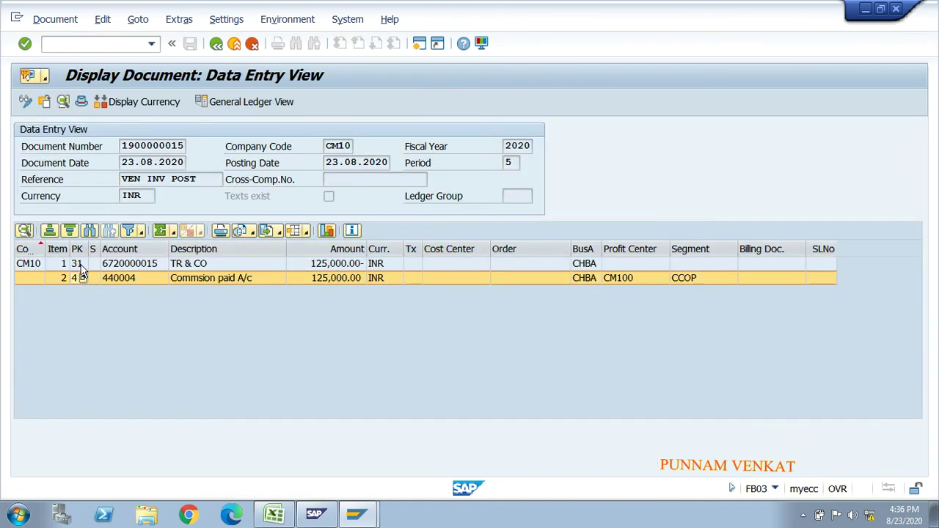
{"action": "left_click", "coordinate": [82, 265]}
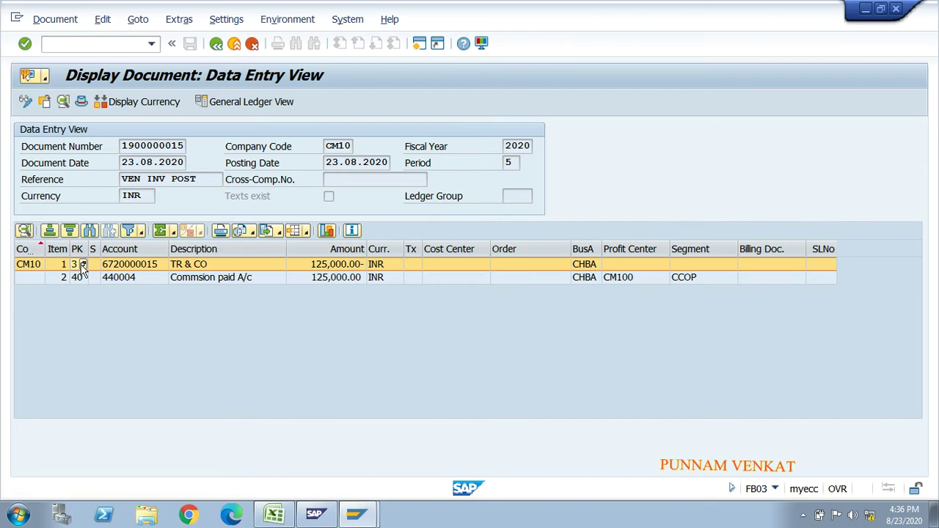
{"action": "left_click", "coordinate": [218, 280]}
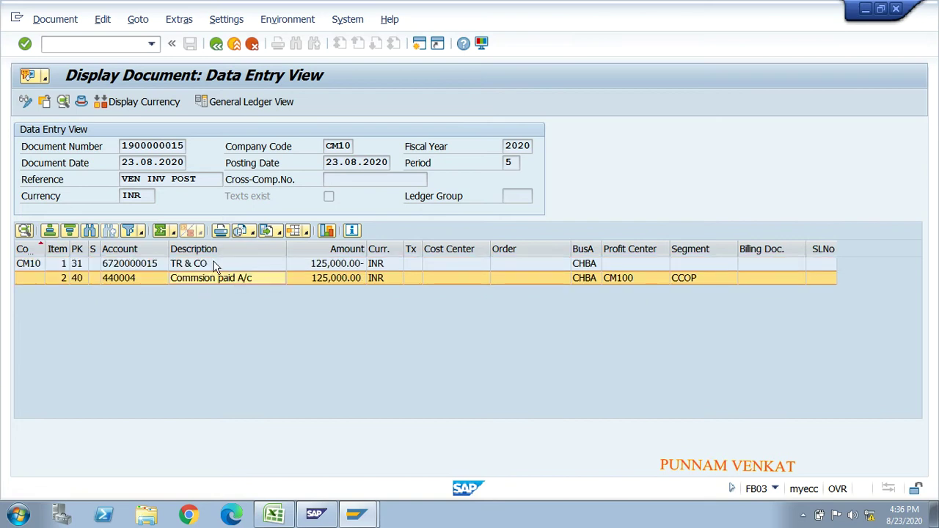
{"action": "left_click", "coordinate": [214, 265]}
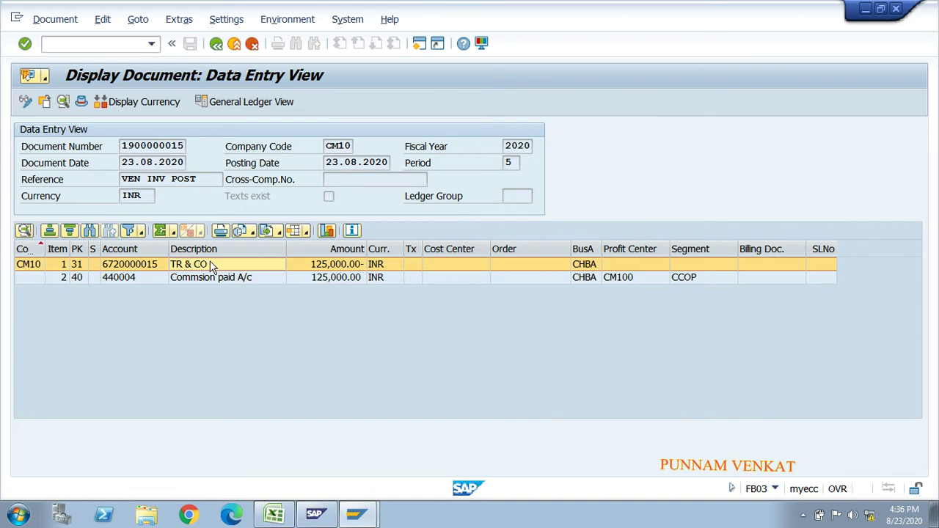
{"action": "left_click", "coordinate": [205, 279]}
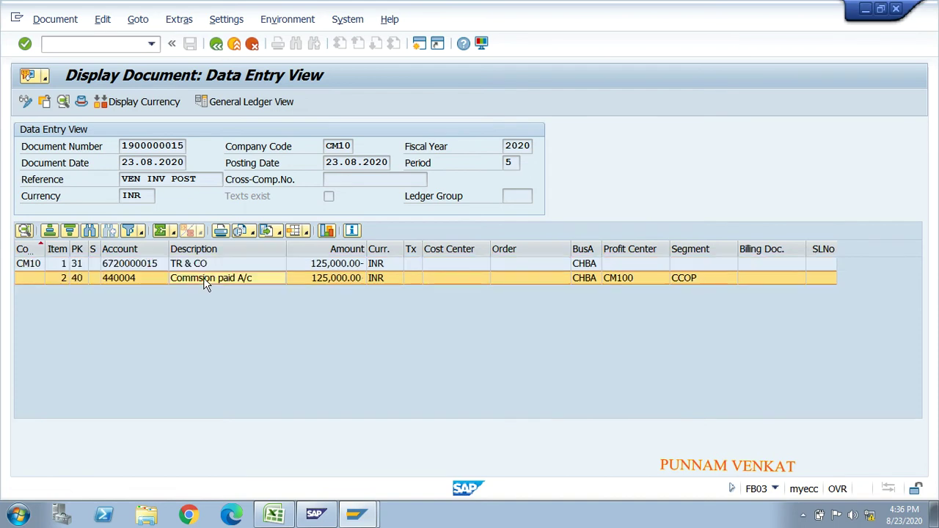
{"action": "left_click", "coordinate": [581, 265]}
{"action": "left_click", "coordinate": [585, 277]}
{"action": "left_click", "coordinate": [624, 281]}
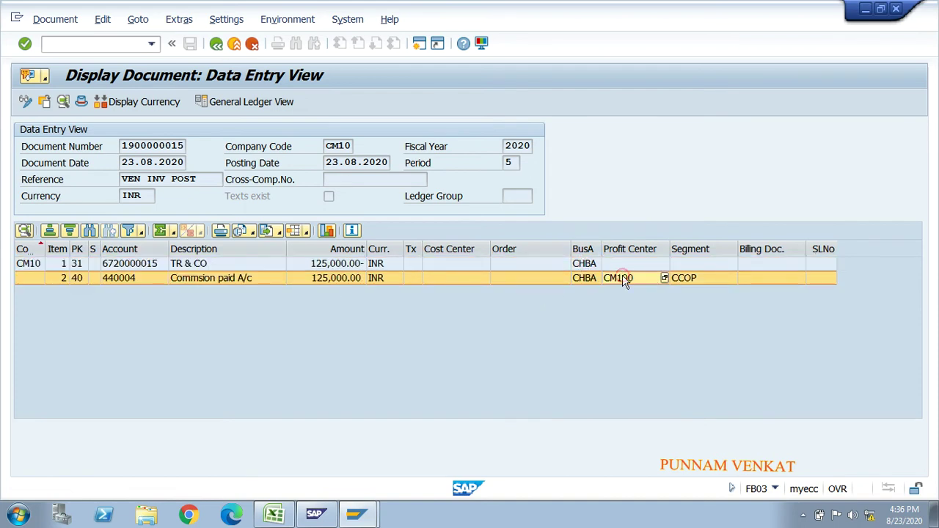
{"action": "left_click", "coordinate": [675, 279]}
{"action": "left_click", "coordinate": [431, 303]}
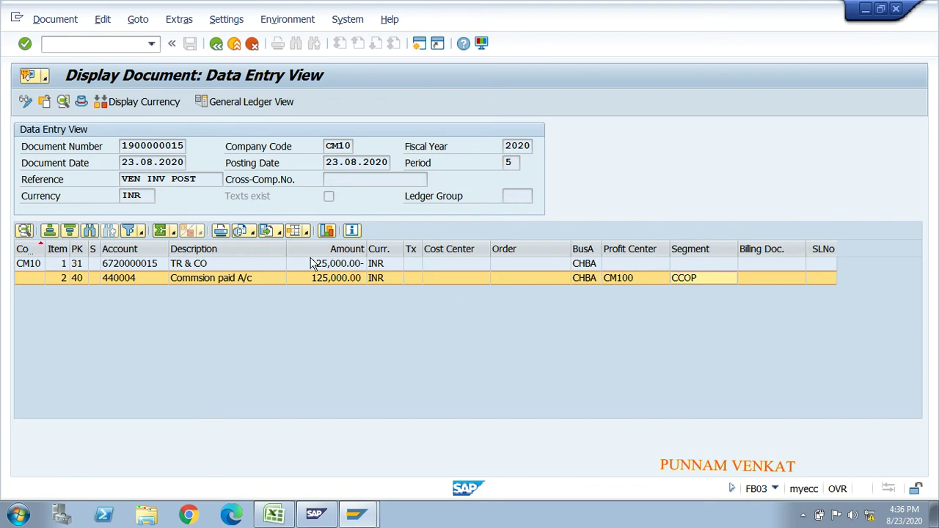
Step: Copy the posted document's number and paste it into cell G65 of the Excel sheet, beside FB60
{"action": "left_click_drag", "start_coordinate": [122, 145], "coordinate": [187, 145]}
{"action": "key", "text": "ctrl+c"}
{"action": "key", "text": "alt+Tab"}
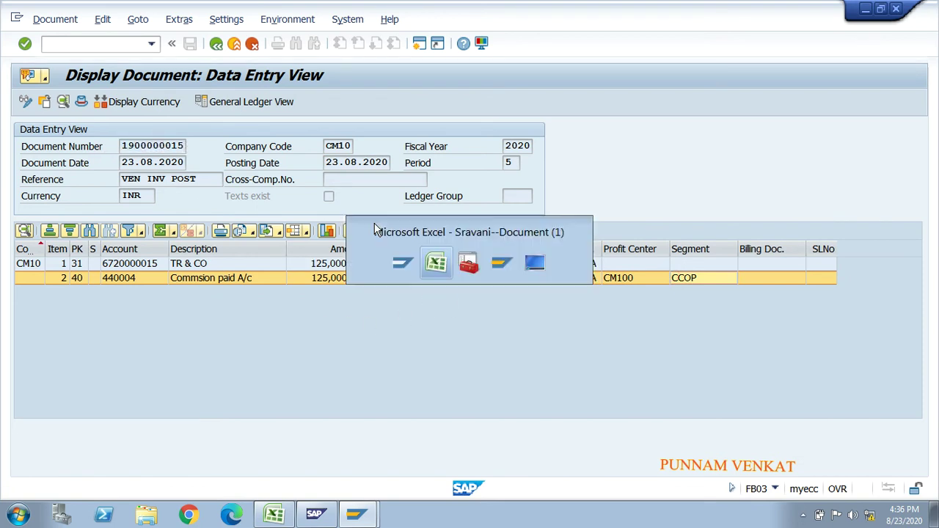
{"action": "left_click", "coordinate": [493, 295]}
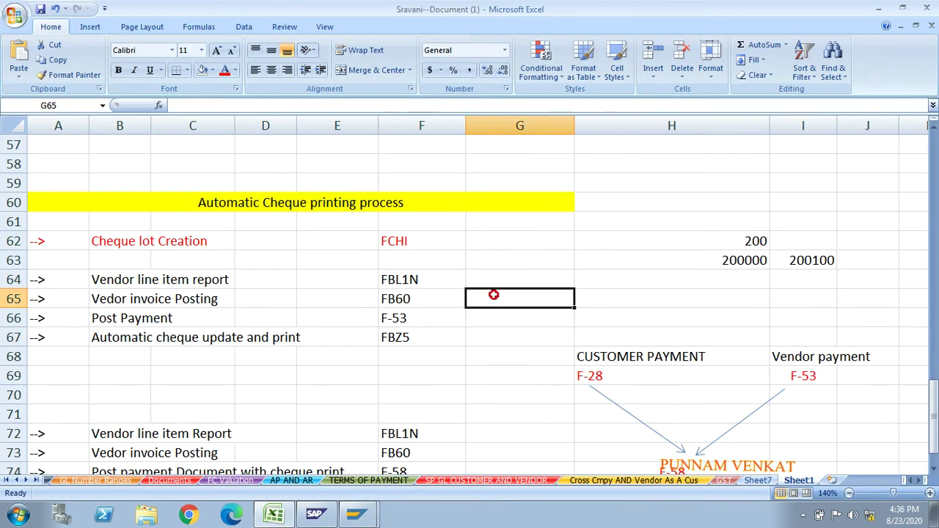
{"action": "key", "text": "ctrl+v"}
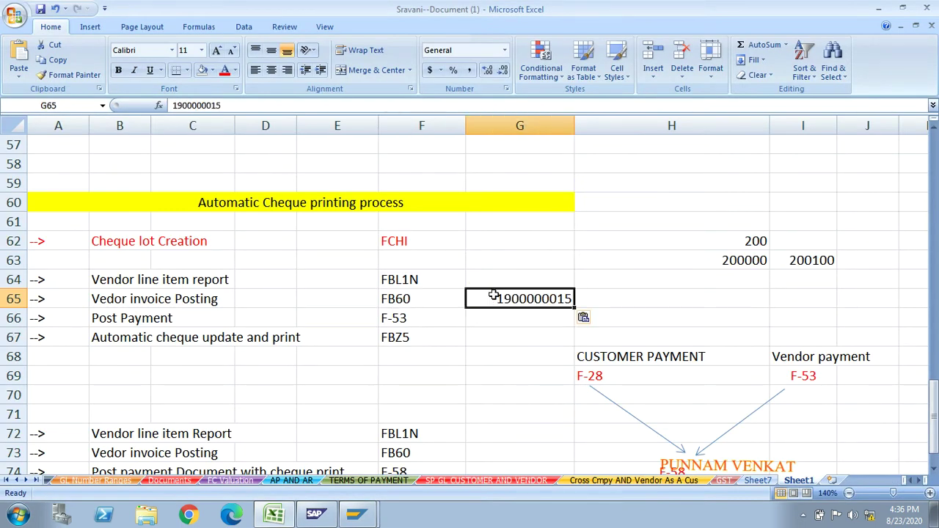
{"action": "left_click", "coordinate": [493, 329]}
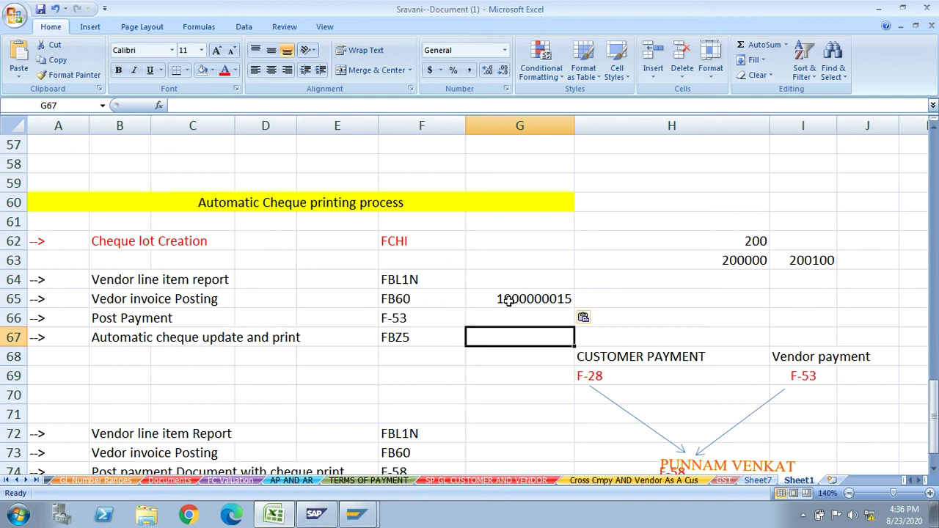
{"action": "left_click", "coordinate": [508, 301]}
{"action": "left_click", "coordinate": [441, 303]}
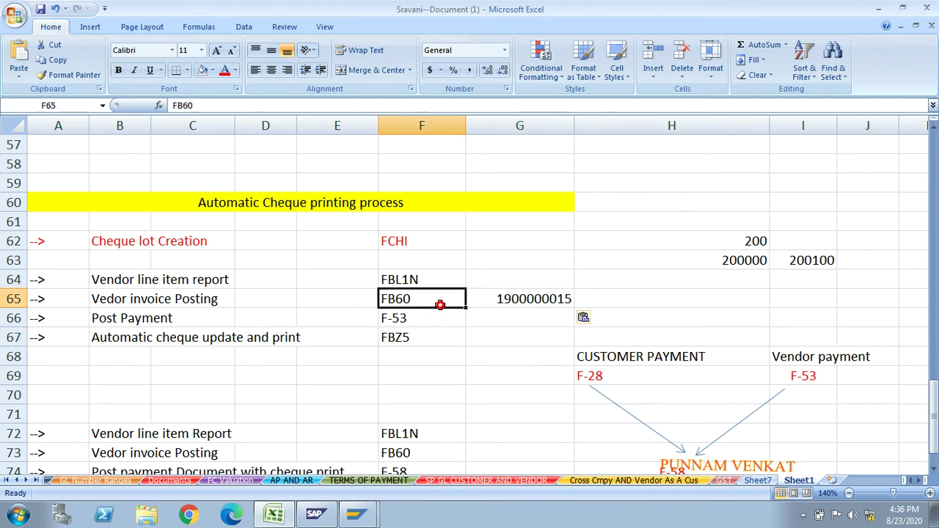
{"action": "left_click", "coordinate": [416, 285]}
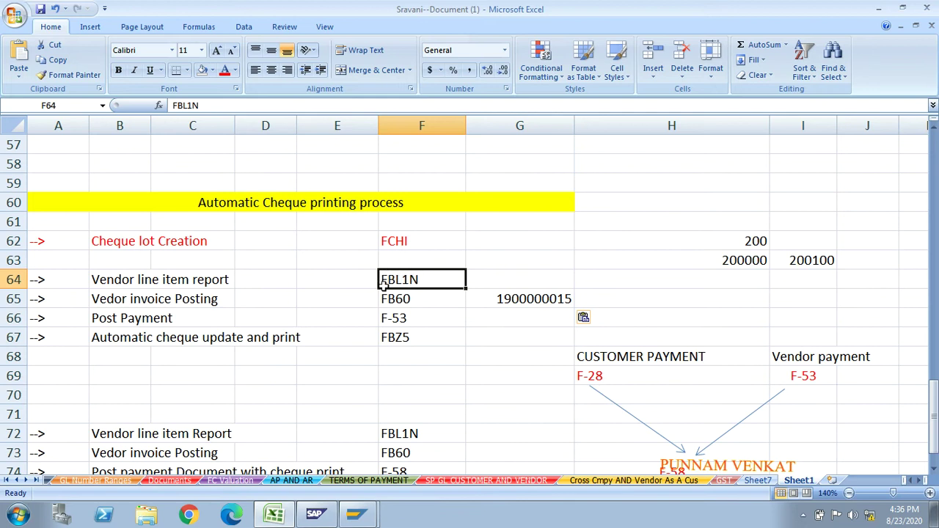
Step: Switch back to SAP, run the FBL1N vendor line item report for open items at 23.08.2020, and return to its selection screen
{"action": "key", "text": "alt+Tab"}
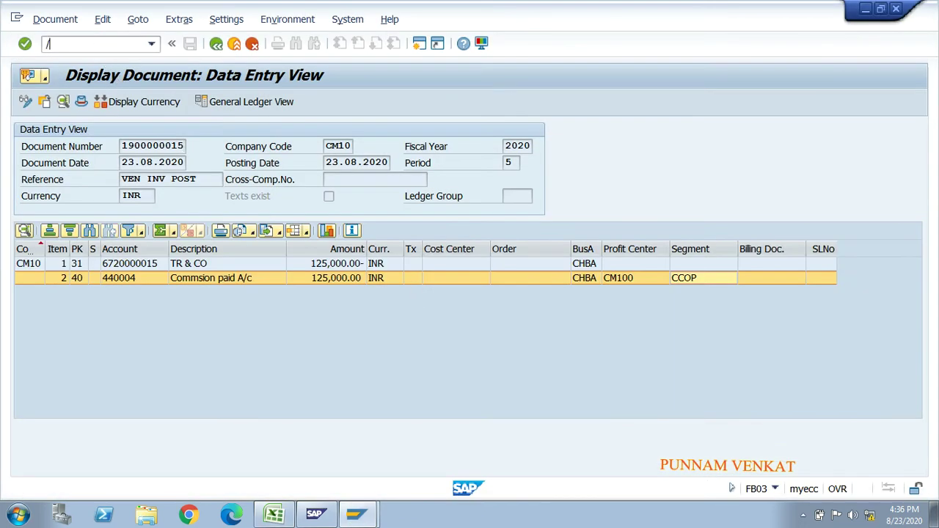
{"action": "type", "text": "/N"}
{"action": "key", "text": "Return"}
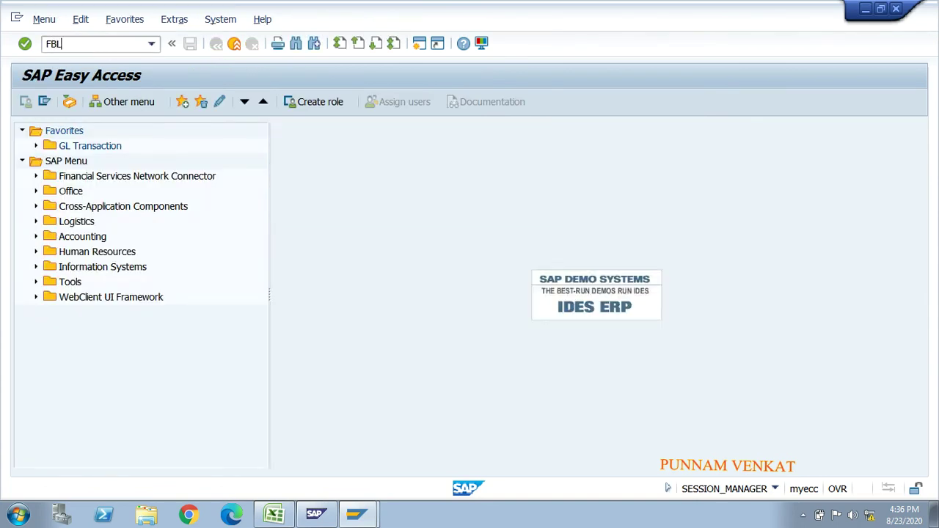
{"action": "type", "text": "FBL1N"}
{"action": "key", "text": "Return"}
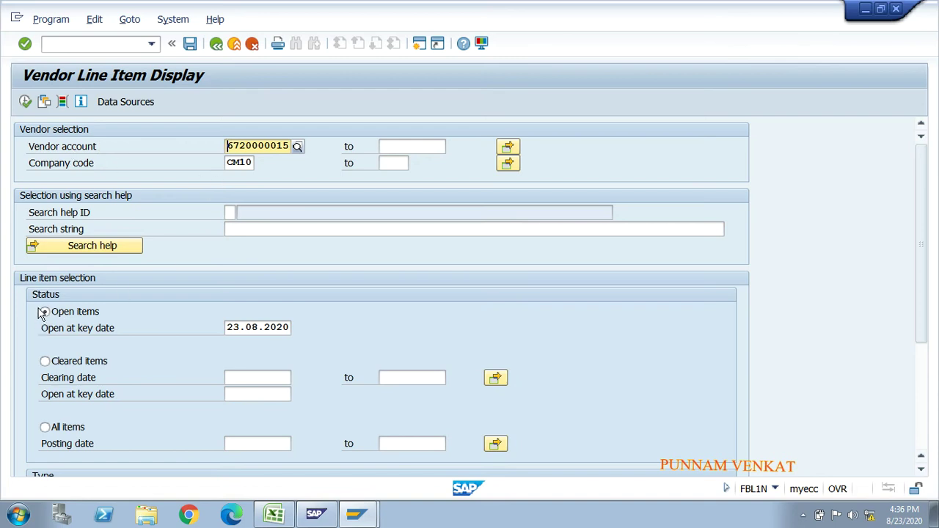
{"action": "left_click", "coordinate": [24, 103]}
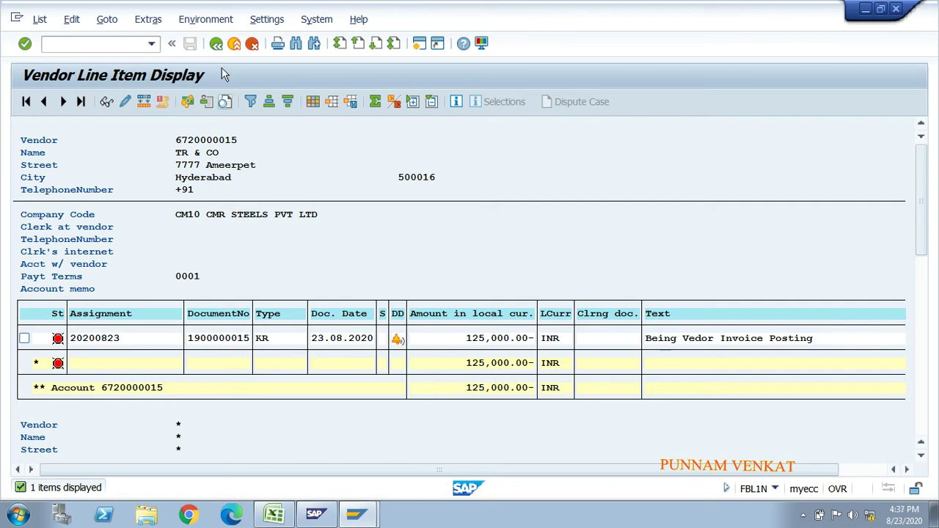
{"action": "left_click", "coordinate": [217, 44]}
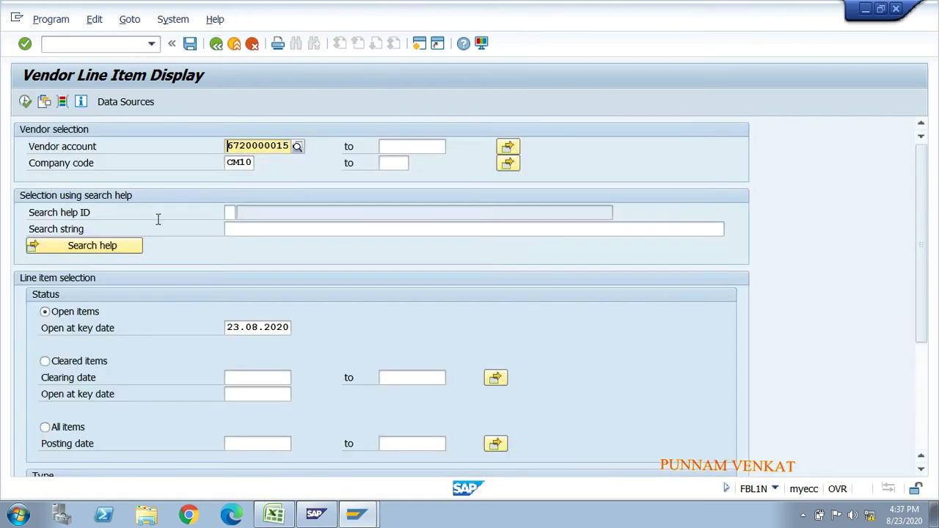
Step: Run the vendor line item report for all items and examine the open invoice's amount, document number and assignment
{"action": "left_click", "coordinate": [65, 427]}
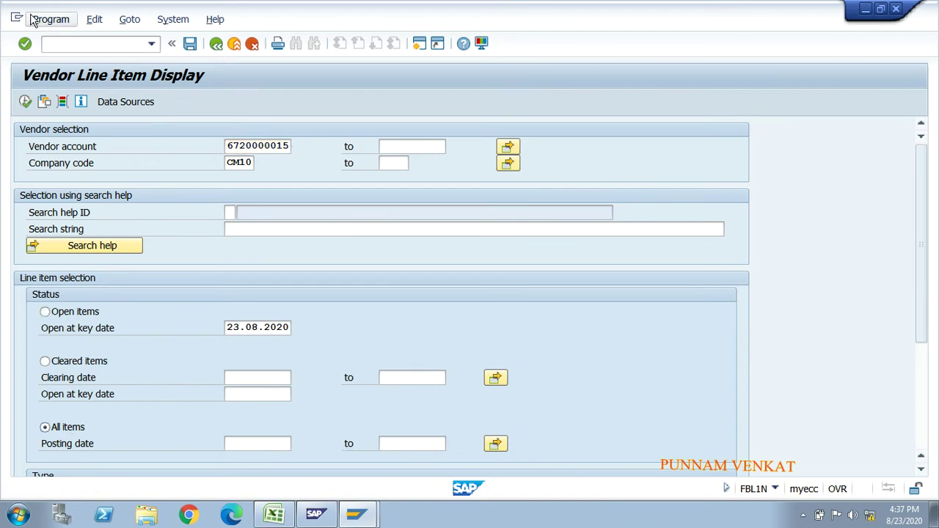
{"action": "left_click", "coordinate": [25, 102]}
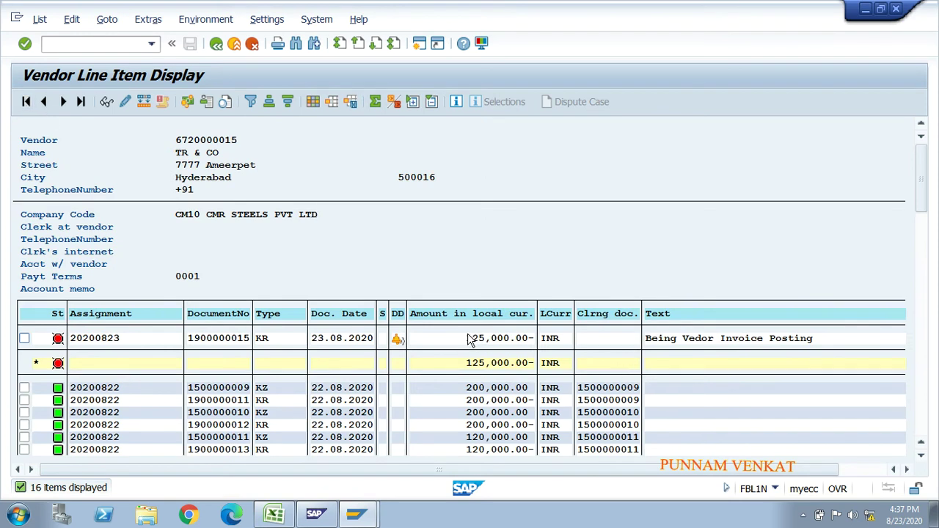
{"action": "left_click_drag", "start_coordinate": [467, 339], "coordinate": [528, 342]}
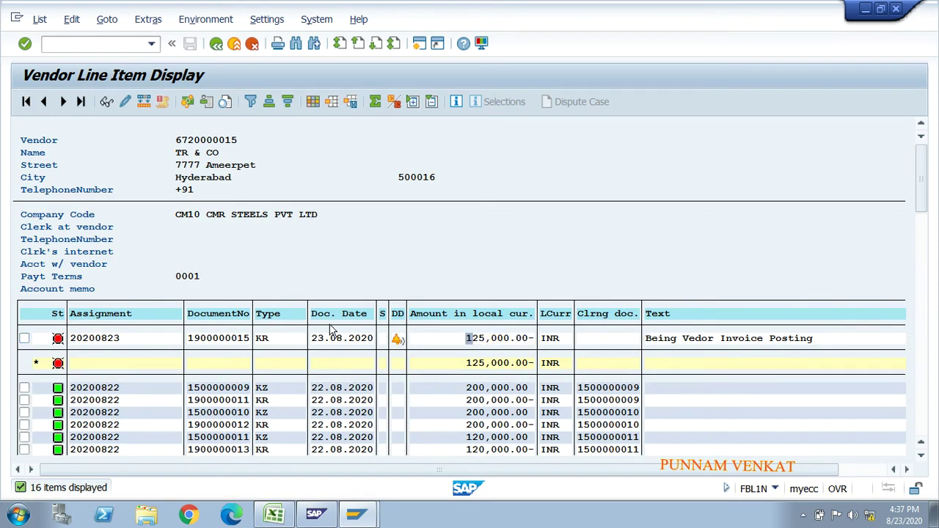
{"action": "left_click", "coordinate": [247, 339]}
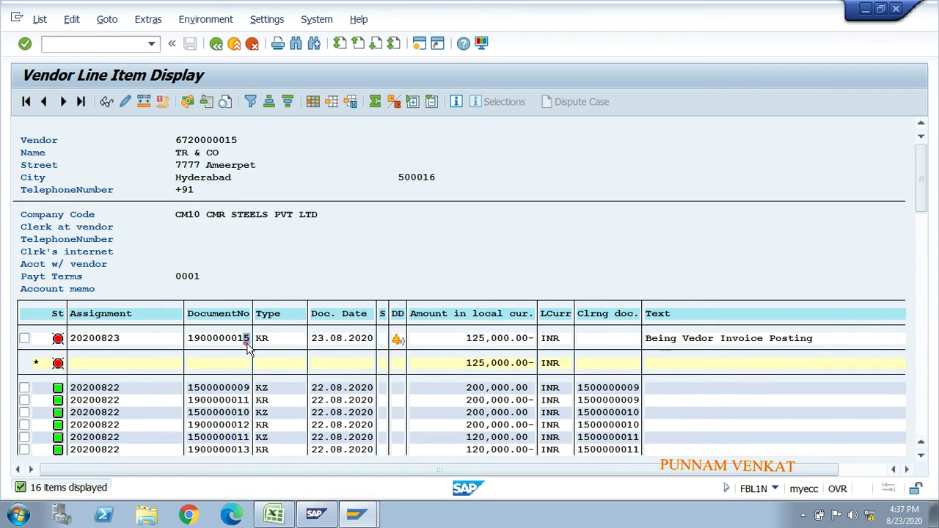
{"action": "left_click", "coordinate": [138, 340]}
{"action": "left_click_drag", "start_coordinate": [91, 381], "coordinate": [107, 418]}
{"action": "key", "text": "ctrl+c"}
Step: Review the report's cleared items, the account balance and the grand total, and return to the SAP Easy Access screen
{"action": "left_click", "coordinate": [921, 455]}
{"action": "left_click", "coordinate": [921, 456]}
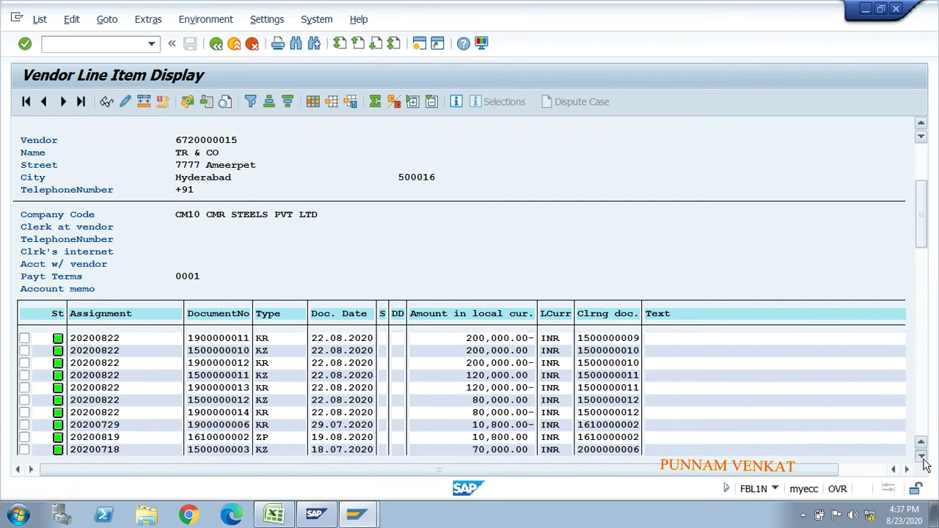
{"action": "left_click", "coordinate": [921, 456]}
{"action": "left_click", "coordinate": [922, 457]}
{"action": "left_click", "coordinate": [921, 456]}
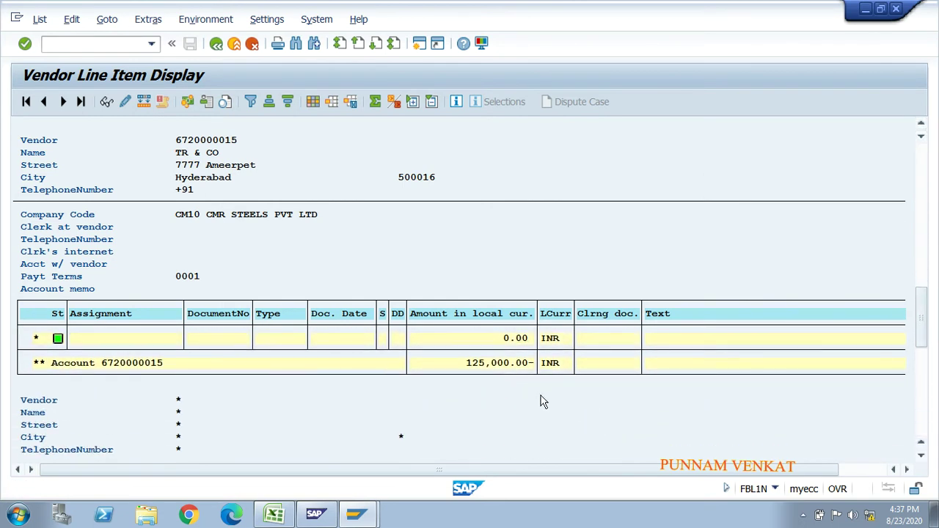
{"action": "left_click", "coordinate": [462, 370]}
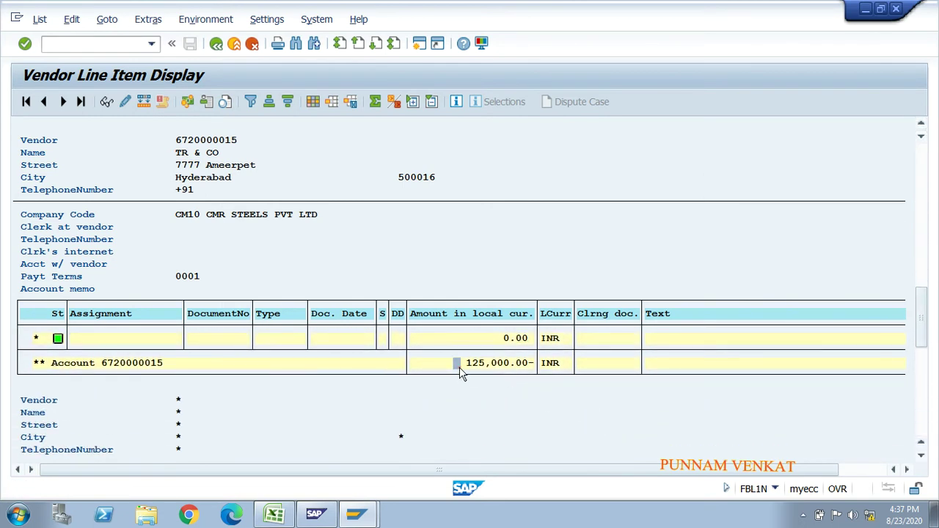
{"action": "left_click", "coordinate": [922, 456]}
{"action": "left_click", "coordinate": [921, 457]}
{"action": "left_click", "coordinate": [922, 456]}
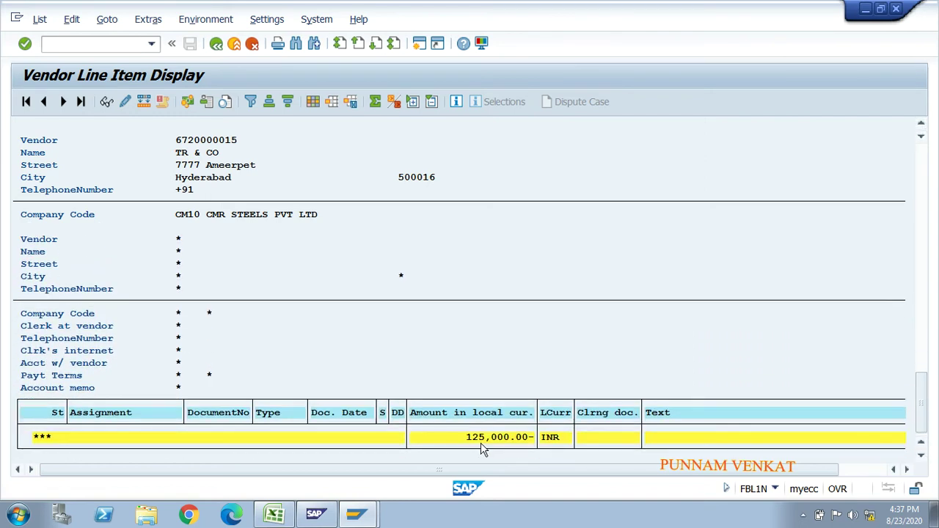
{"action": "left_click_drag", "start_coordinate": [460, 443], "coordinate": [528, 443]}
{"action": "left_click", "coordinate": [529, 438]}
{"action": "left_click", "coordinate": [529, 438]}
{"action": "left_click", "coordinate": [82, 44]}
{"action": "type", "text": "/n"}
{"action": "key", "text": "Return"}
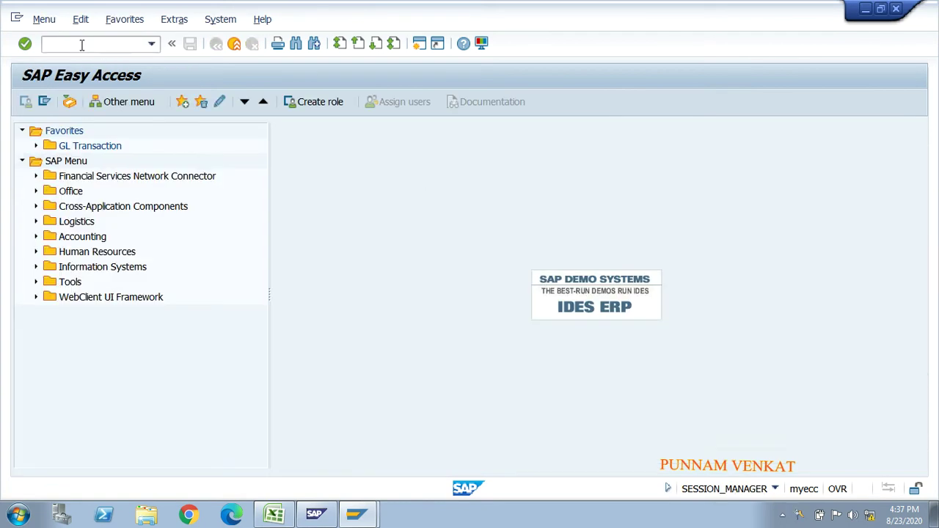
Step: Switch to the Excel sheet and go over the process rows 64 to 66, covering FBL1N, FB60 and F-53
{"action": "key", "text": "alt+Tab"}
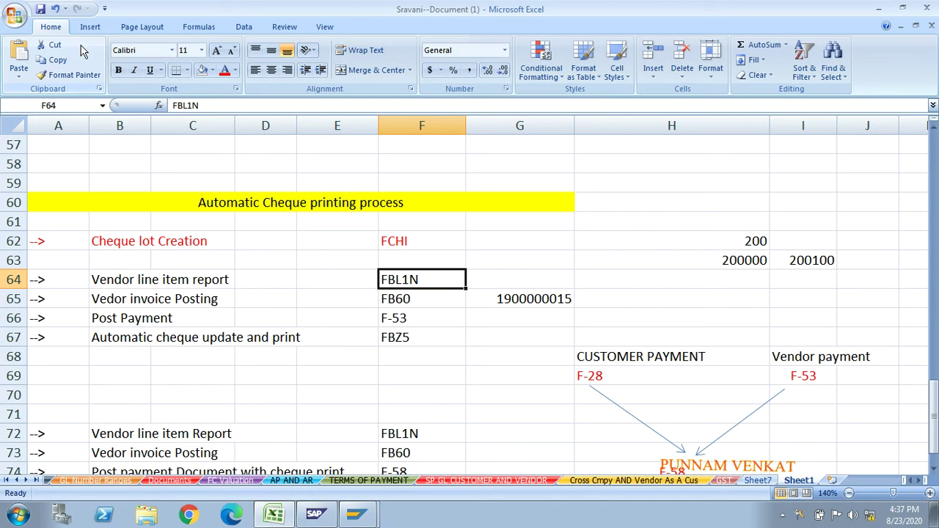
{"action": "left_click", "coordinate": [77, 279]}
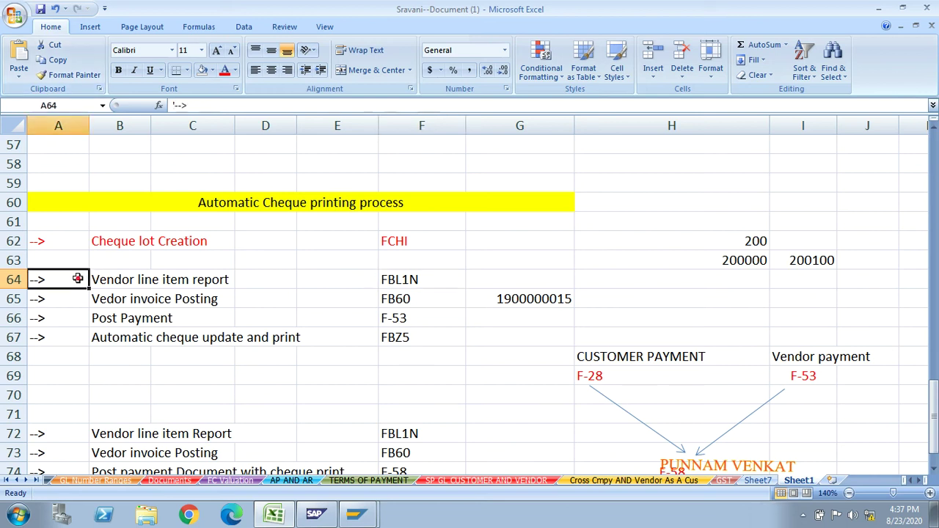
{"action": "key", "text": "shift+Right"}
{"action": "key", "text": "shift+Right"}
{"action": "key", "text": "shift+Right"}
{"action": "key", "text": "shift+Right"}
{"action": "key", "text": "shift+Right"}
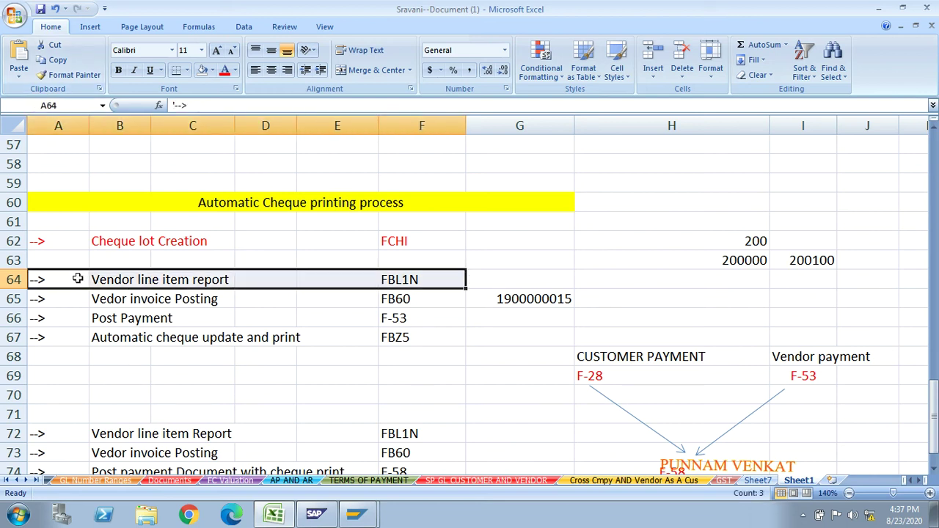
{"action": "left_click", "coordinate": [58, 305]}
{"action": "key", "text": "shift+Right"}
{"action": "key", "text": "shift+Right"}
{"action": "key", "text": "shift+Right"}
{"action": "key", "text": "shift+Right"}
{"action": "key", "text": "shift+Right"}
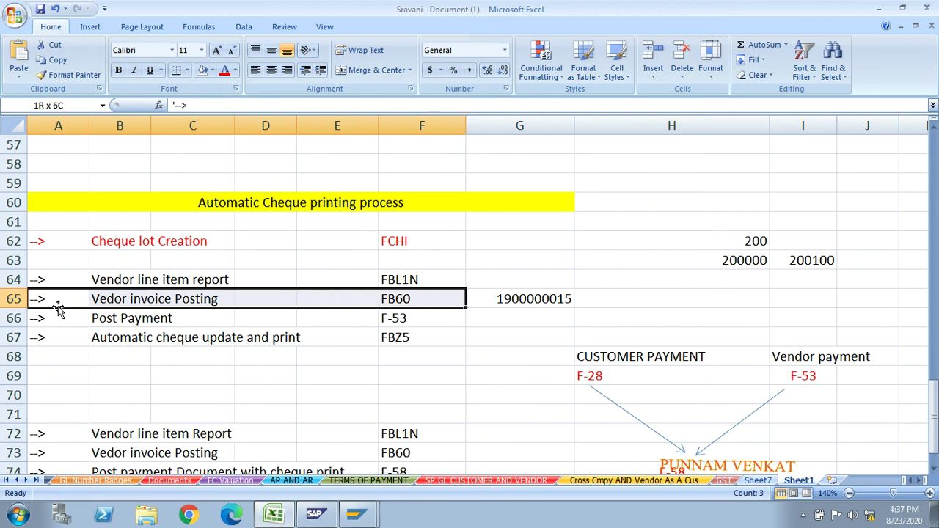
{"action": "left_click", "coordinate": [58, 310]}
{"action": "key", "text": "shift+Right"}
{"action": "key", "text": "shift+Right"}
{"action": "key", "text": "shift+Right"}
{"action": "key", "text": "shift+Right"}
{"action": "key", "text": "shift+Right"}
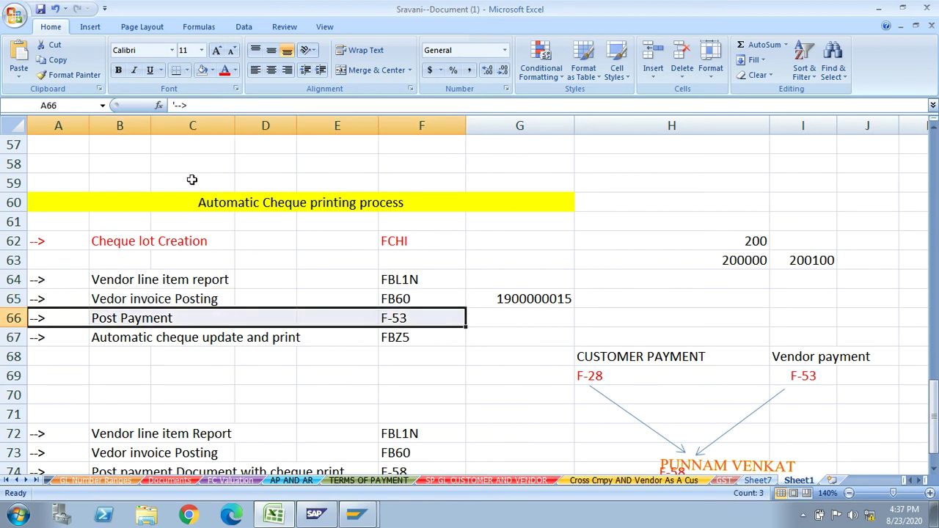
Step: Change the text in cell B66 to "Post Vendor Payment"
{"action": "left_click", "coordinate": [112, 316]}
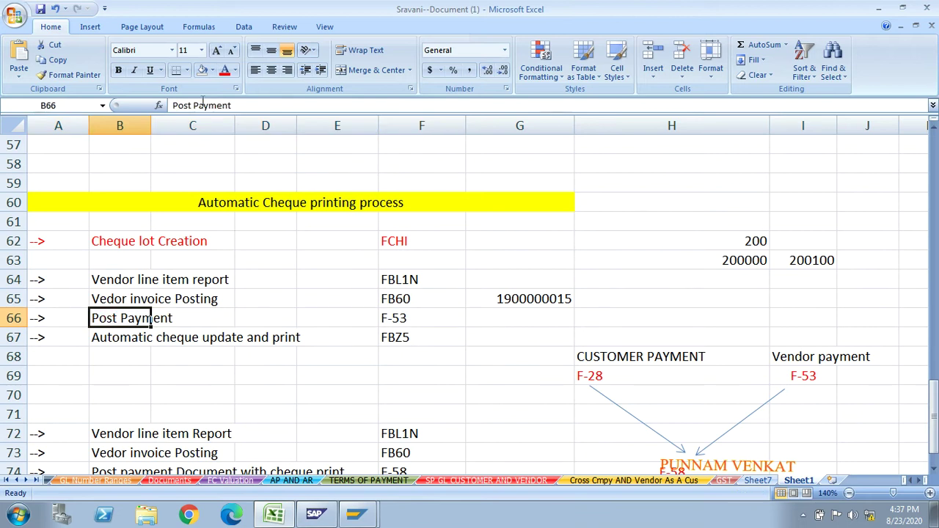
{"action": "left_click", "coordinate": [194, 105]}
{"action": "type", "text": "V"}
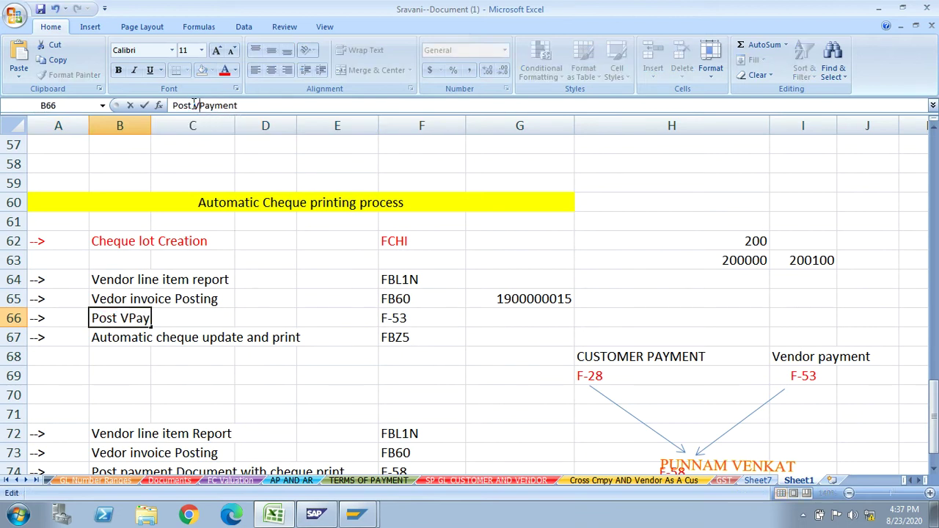
{"action": "type", "text": "ENDOR"}
{"action": "key", "text": "BackSpace"}
{"action": "key", "text": "BackSpace"}
{"action": "key", "text": "BackSpace"}
{"action": "key", "text": "BackSpace"}
{"action": "key", "text": "BackSpace"}
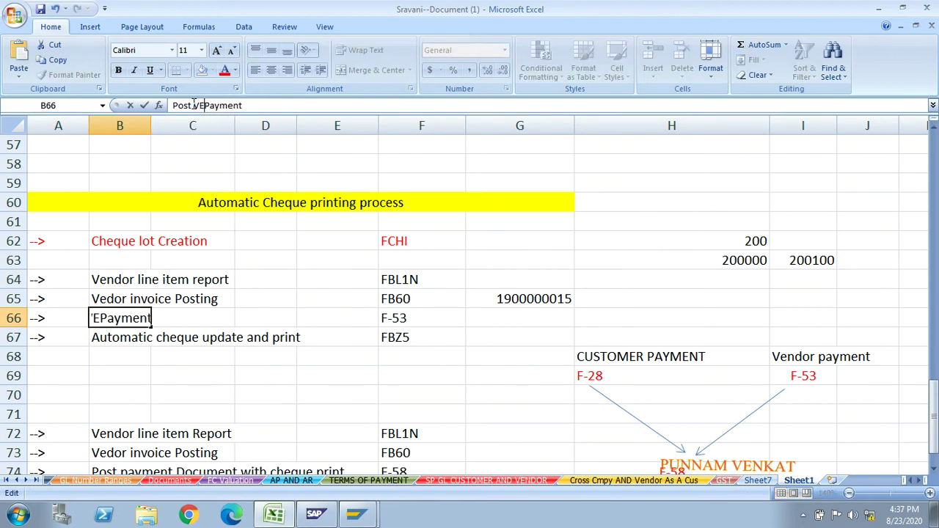
{"action": "key", "text": "BackSpace"}
{"action": "type", "text": "endor"}
{"action": "key", "text": "Return"}
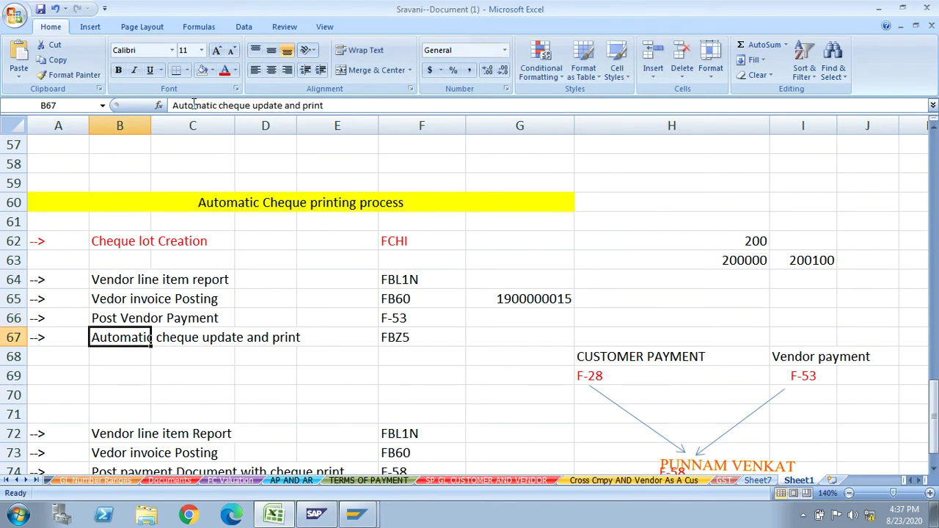
Step: Enter the invoice amount 125000 in cell H65, beside the FB60 document number
{"action": "left_click", "coordinate": [599, 295]}
{"action": "type", "text": "125"}
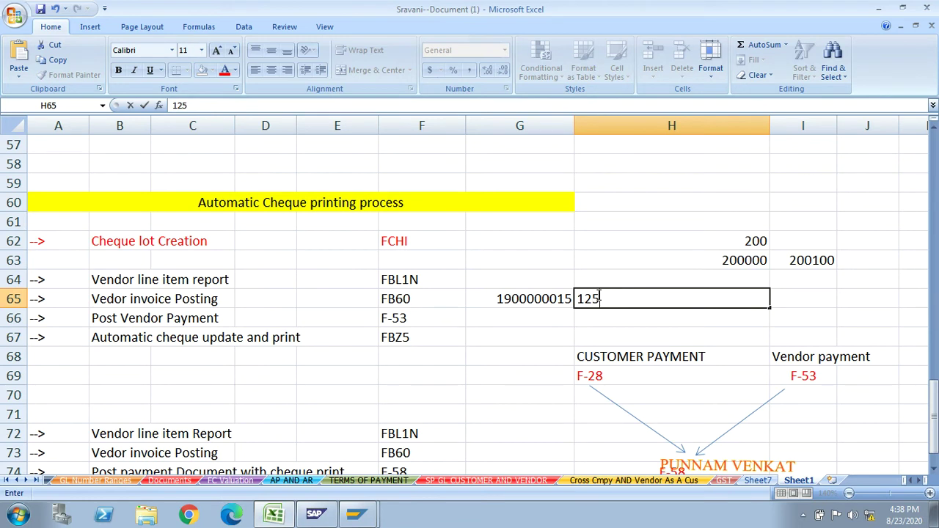
{"action": "type", "text": "000"}
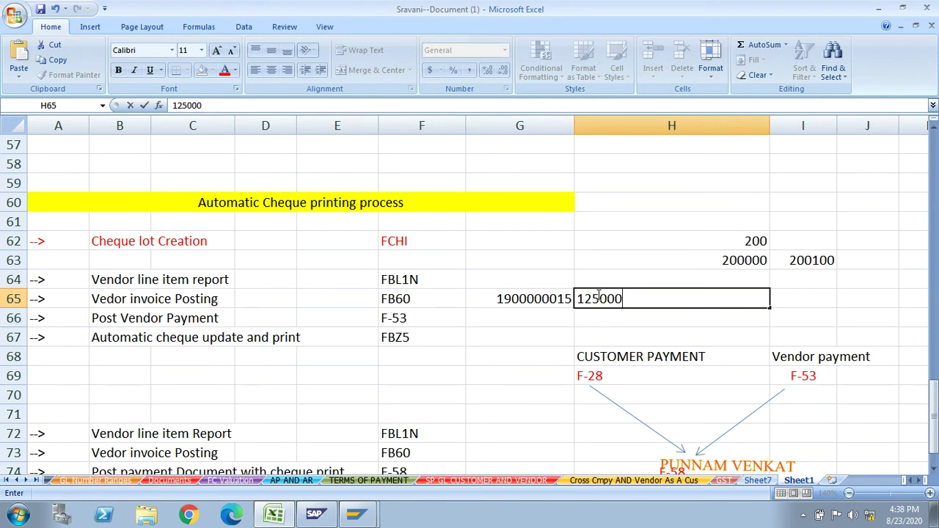
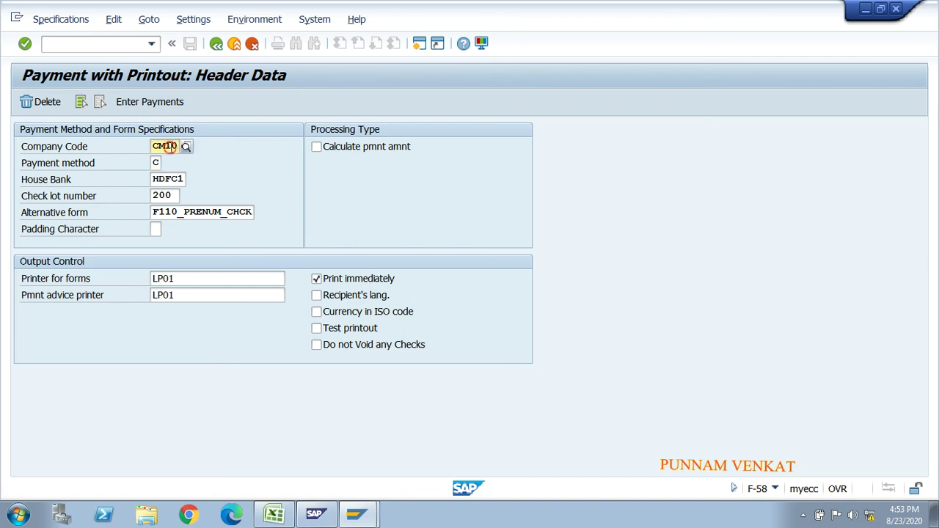
Step: Check the form and payment advice printers in the F-58 header data and proceed to entering payments
{"action": "left_click", "coordinate": [189, 283]}
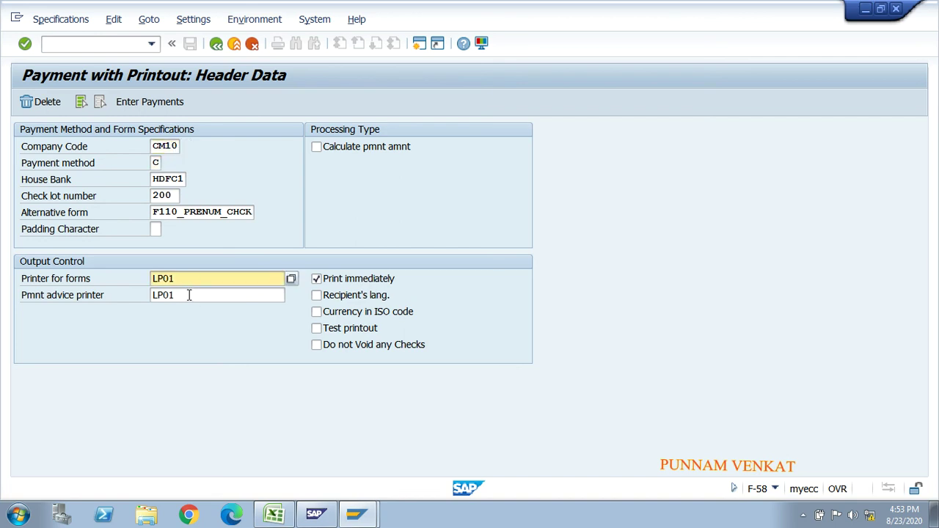
{"action": "left_click", "coordinate": [187, 295]}
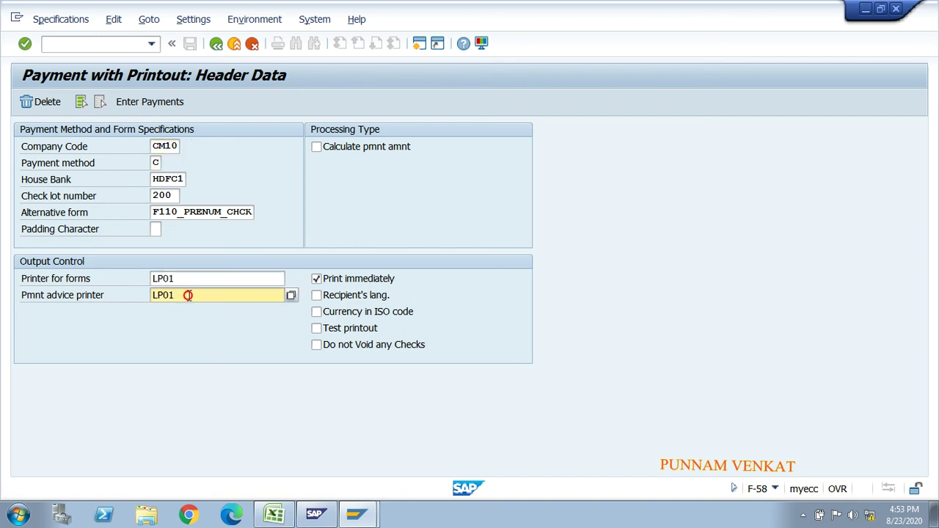
{"action": "left_click", "coordinate": [146, 108]}
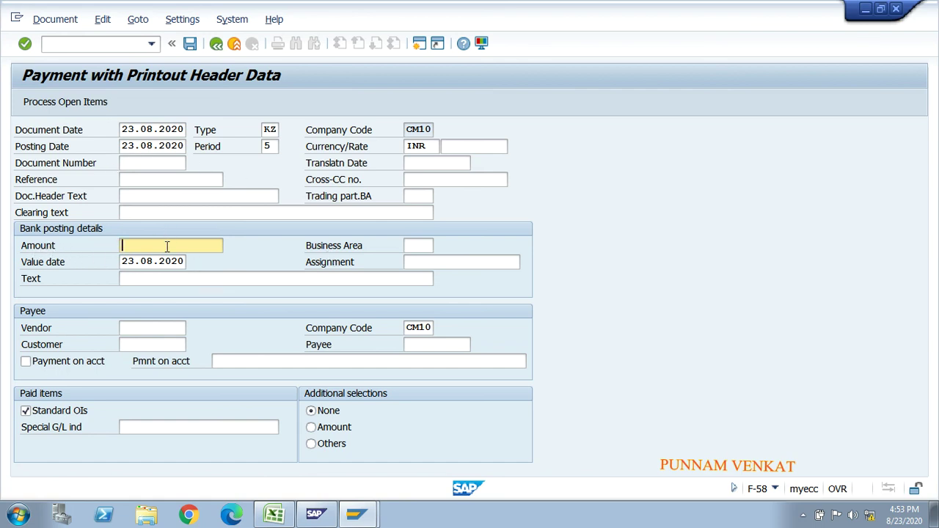
Step: Enter the payment amount 75000 and the reference "Vendor payment", going over the optional text fields
{"action": "type", "text": "75000"}
{"action": "left_click", "coordinate": [141, 179]}
{"action": "key", "text": "Down"}
{"action": "key", "text": "Tab"}
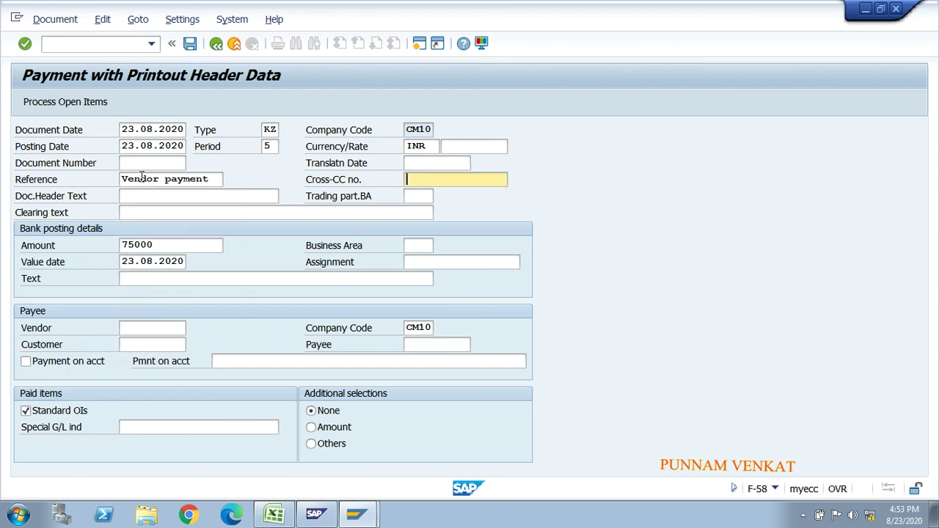
{"action": "left_click", "coordinate": [144, 196]}
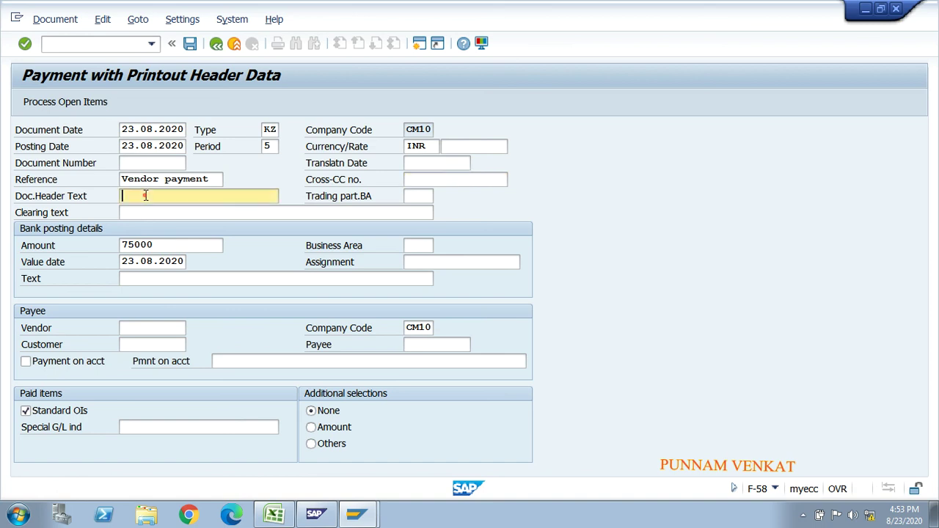
{"action": "left_click", "coordinate": [150, 211]}
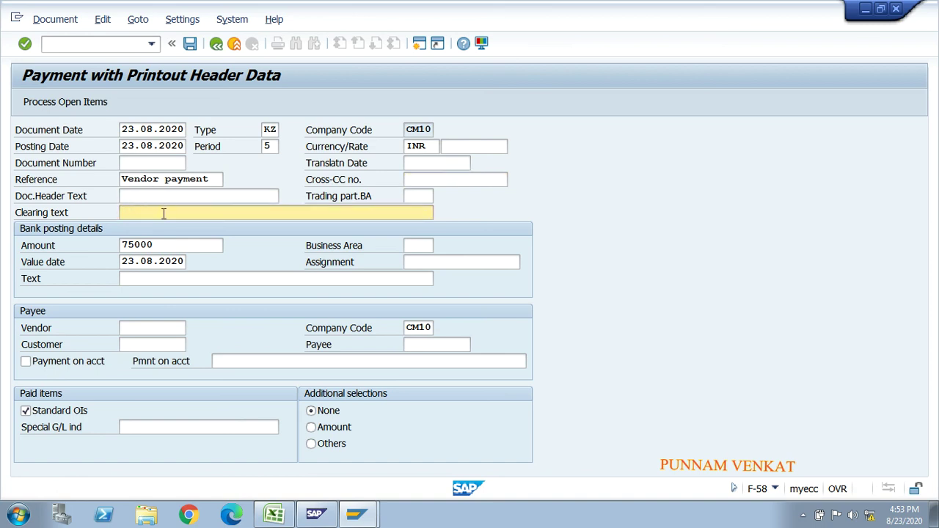
{"action": "left_click", "coordinate": [161, 247]}
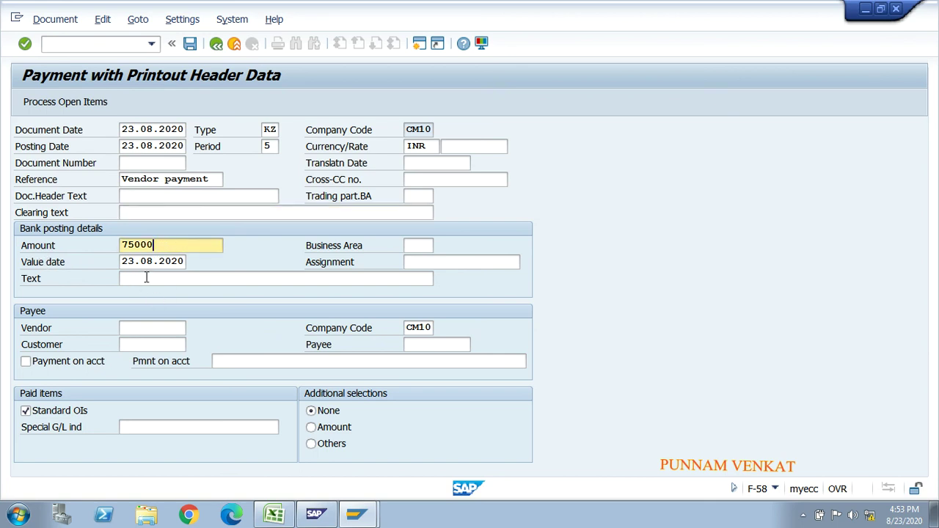
{"action": "left_click", "coordinate": [147, 278]}
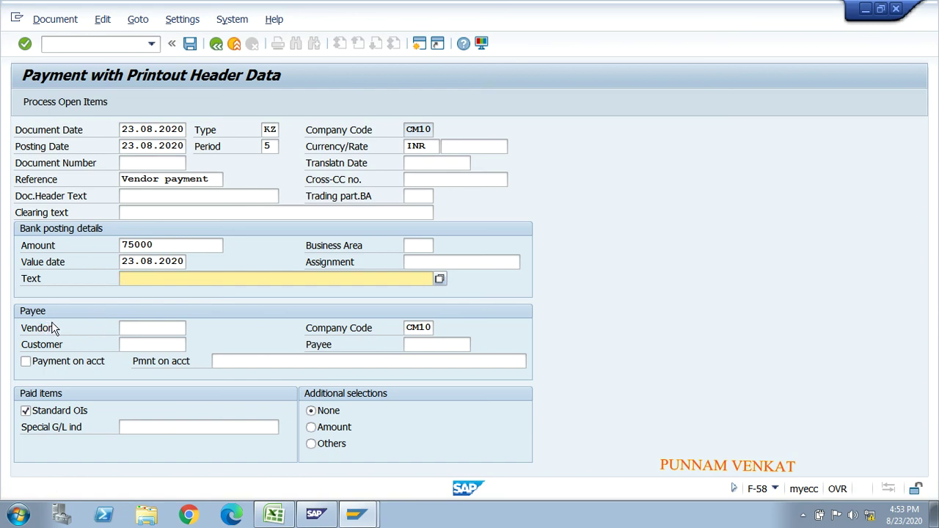
Step: Enter the account of vendor TR & CO as payee and process its open items
{"action": "left_click", "coordinate": [134, 328]}
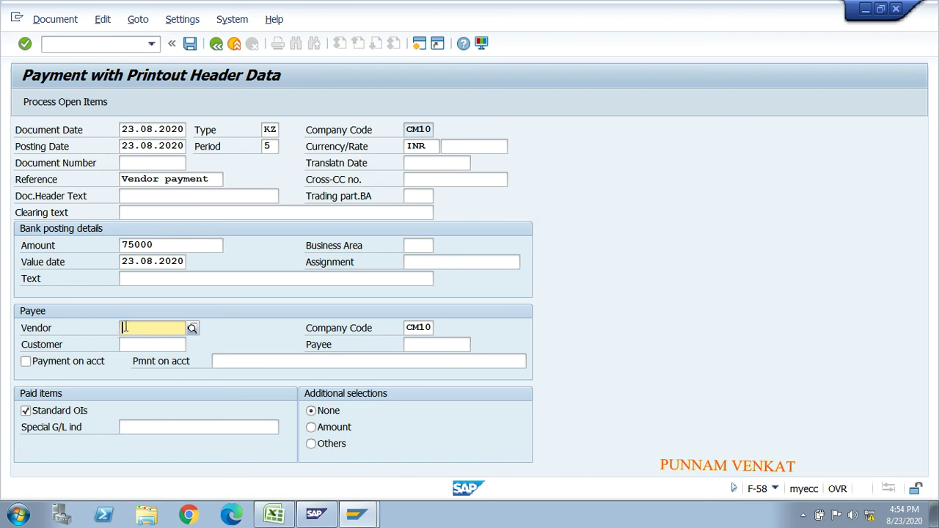
{"action": "left_click", "coordinate": [139, 346]}
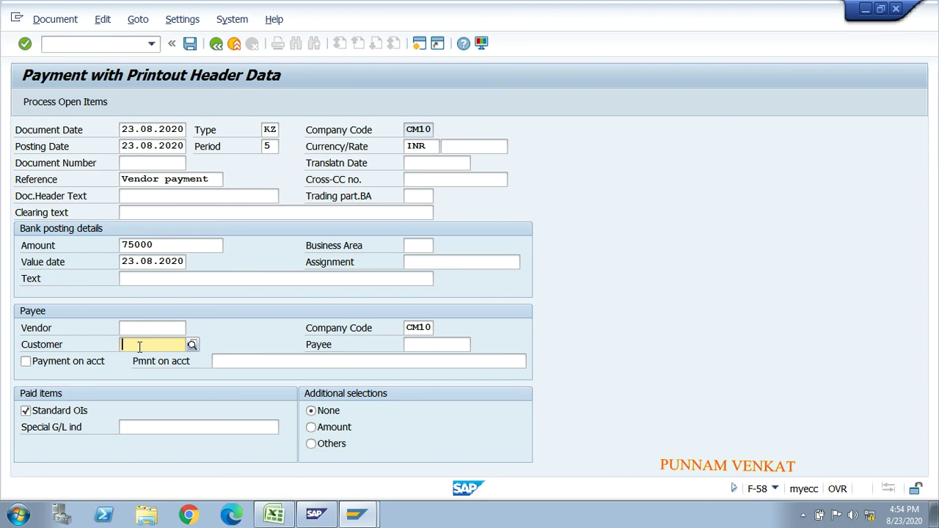
{"action": "left_click", "coordinate": [149, 327]}
{"action": "type", "text": "6"}
{"action": "key", "text": "Down"}
{"action": "key", "text": "Return"}
{"action": "left_click", "coordinate": [149, 327]}
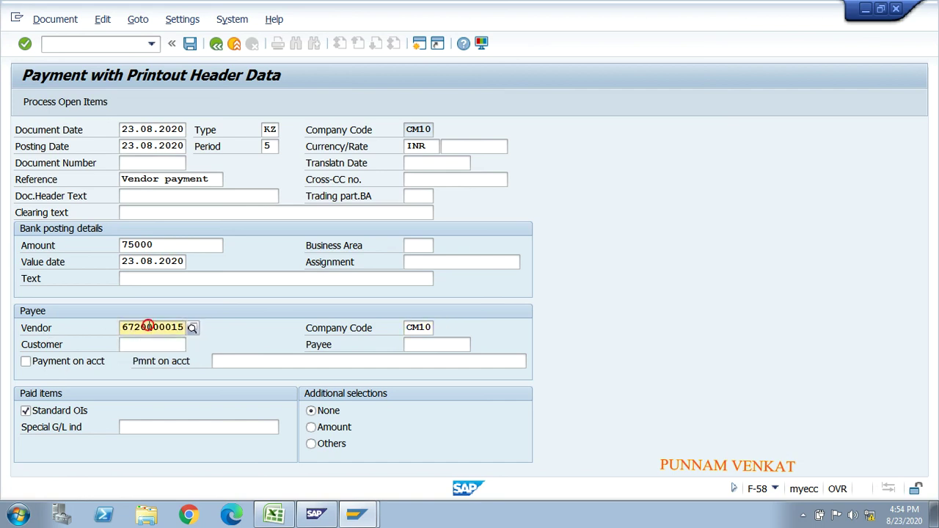
{"action": "left_click", "coordinate": [44, 106]}
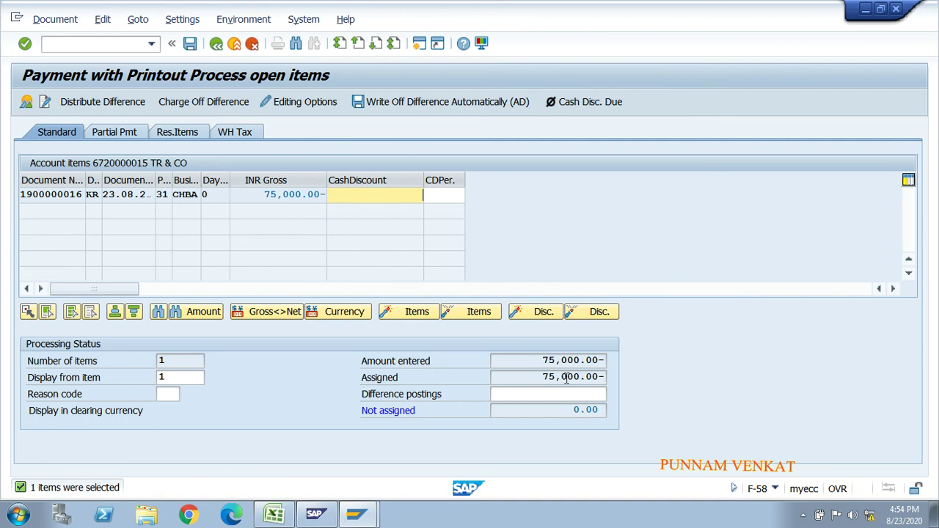
Step: Post the payment with printout, check the posted document number, and acknowledge the posting message
{"action": "left_click", "coordinate": [191, 44]}
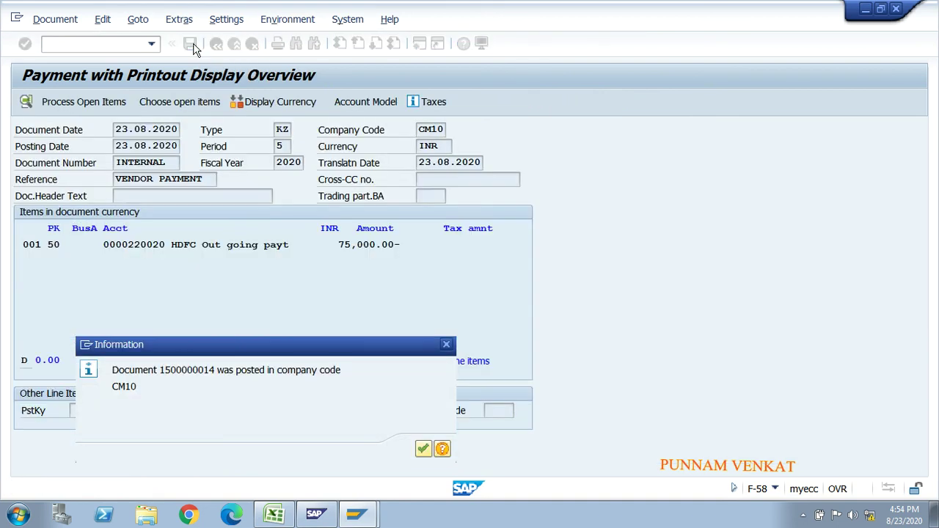
{"action": "double_click", "coordinate": [163, 370]}
{"action": "left_click", "coordinate": [223, 370]}
{"action": "left_click", "coordinate": [424, 451]}
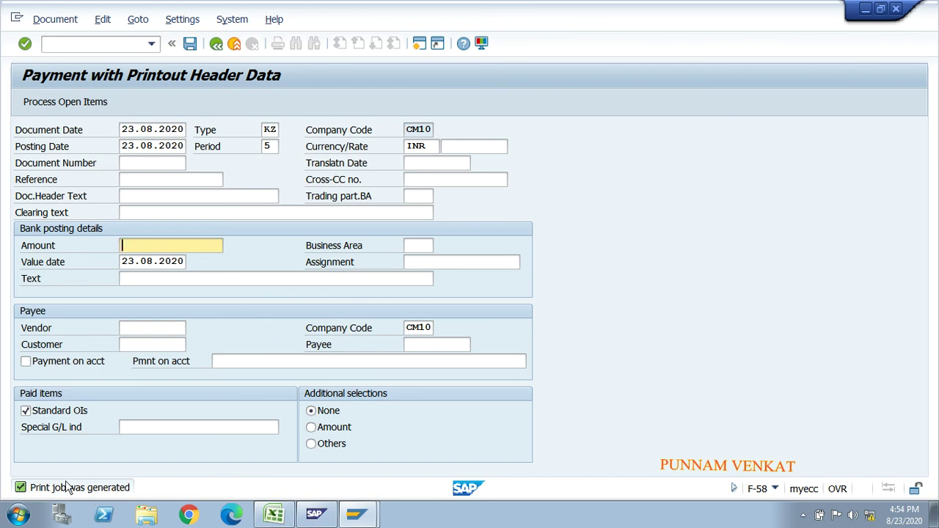
Step: Look up the transaction code for executing print jobs in the Excel notes and return to SAP
{"action": "key", "text": "alt+Tab"}
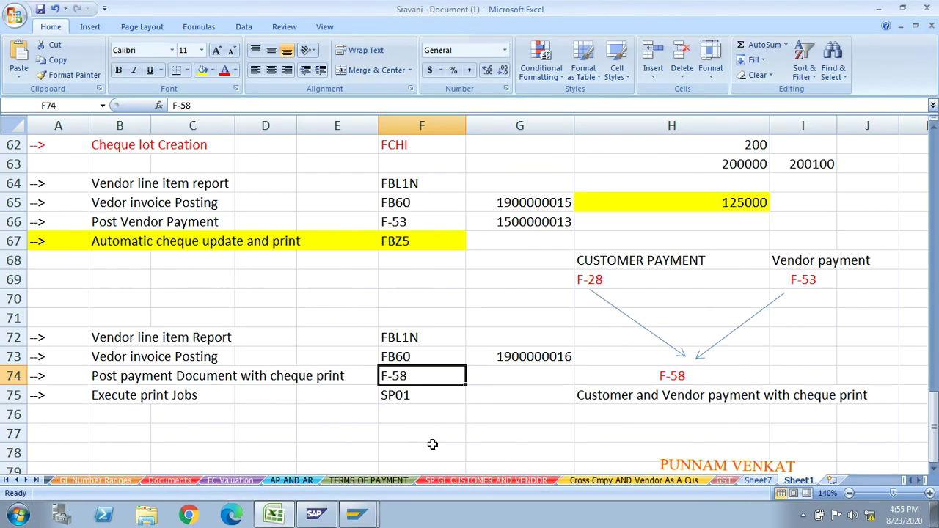
{"action": "left_click", "coordinate": [412, 394]}
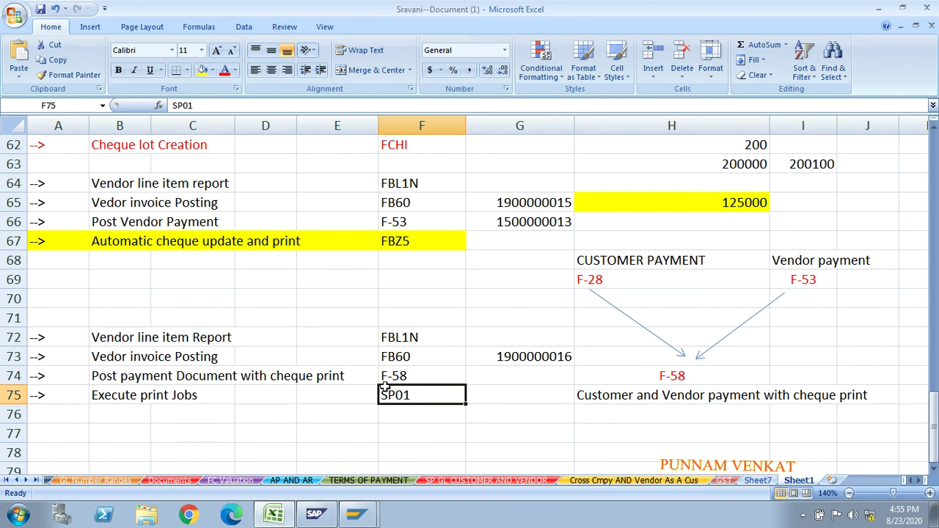
{"action": "key", "text": "alt+Tab"}
{"action": "key", "text": "alt+Tab"}
{"action": "key", "text": "alt+Tab"}
Step: Leave F-58, open transaction SP01, and list the spool requests for 23.08.2020 with the default selection
{"action": "left_click", "coordinate": [69, 44]}
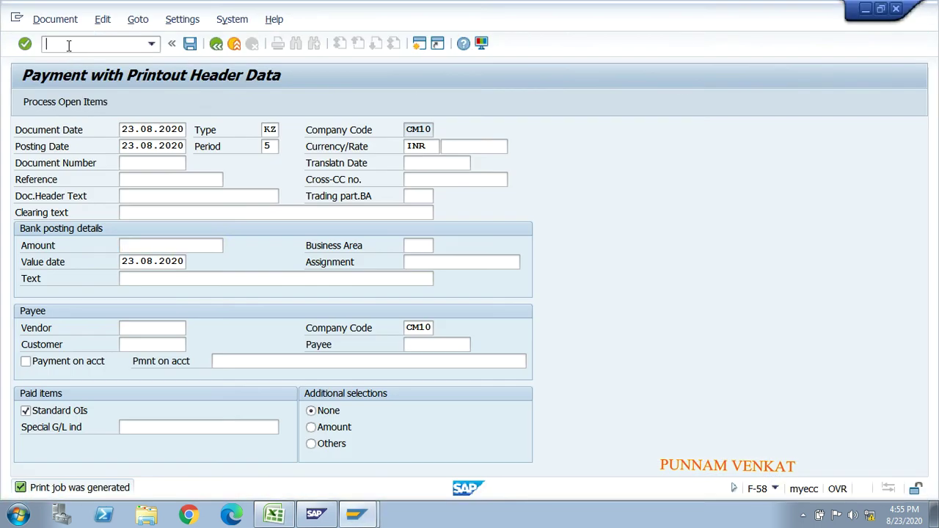
{"action": "key", "text": "Return"}
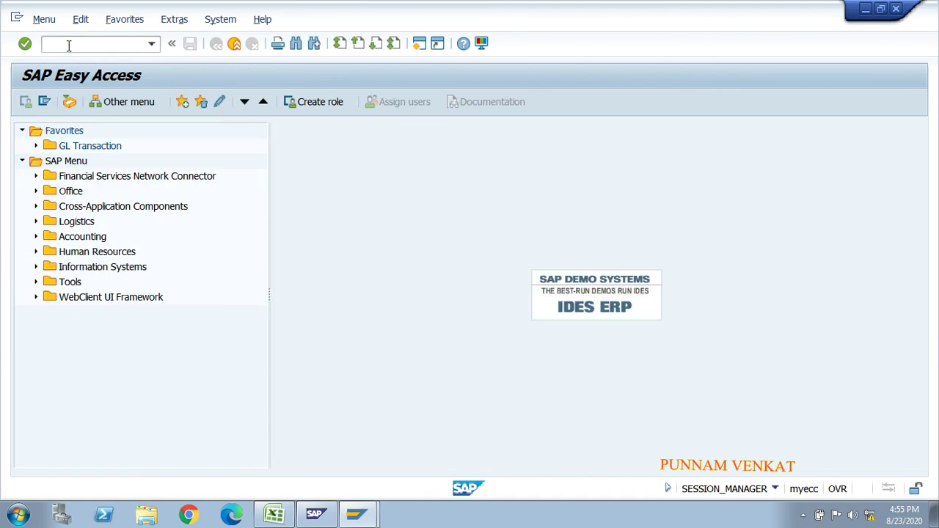
{"action": "type", "text": "sp01"}
{"action": "key", "text": "Return"}
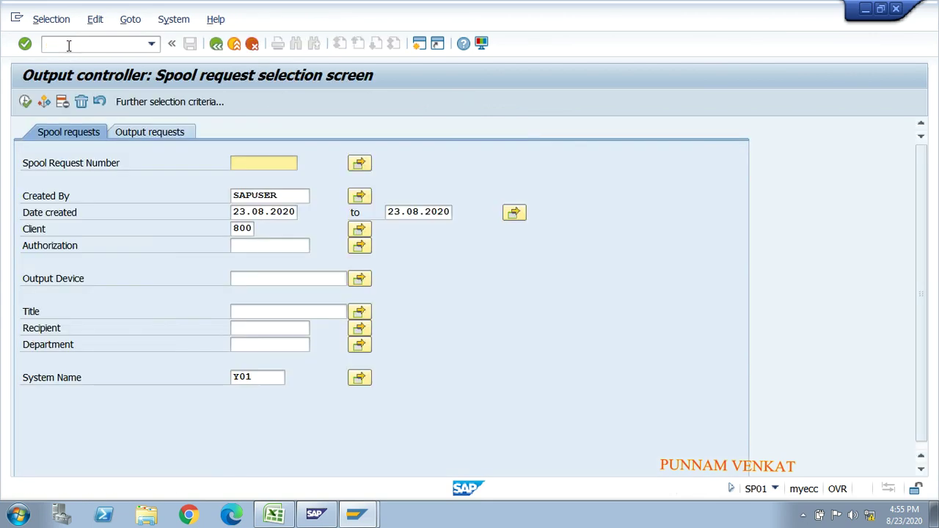
{"action": "left_click", "coordinate": [25, 101]}
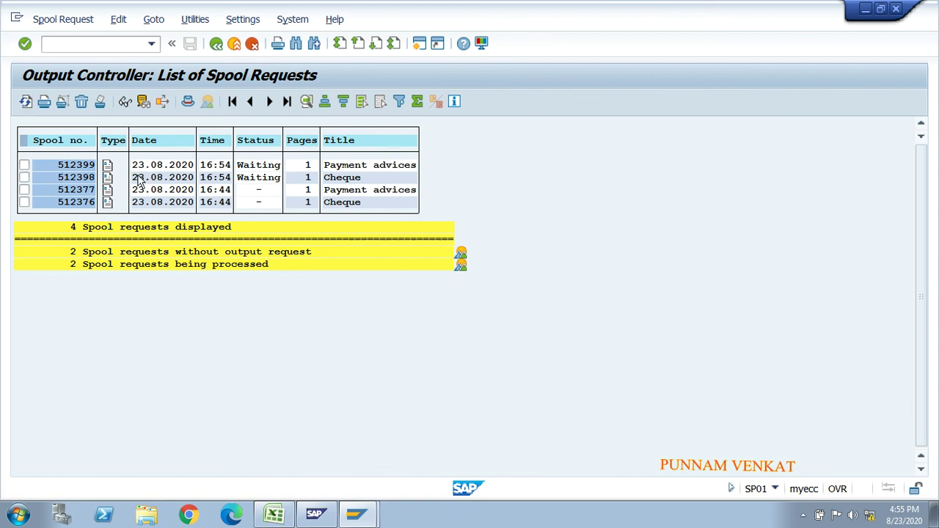
Step: Display the newest "Payment advices" spool request, read through the print preview, and return to the list
{"action": "left_click", "coordinate": [23, 165]}
{"action": "left_click", "coordinate": [125, 103]}
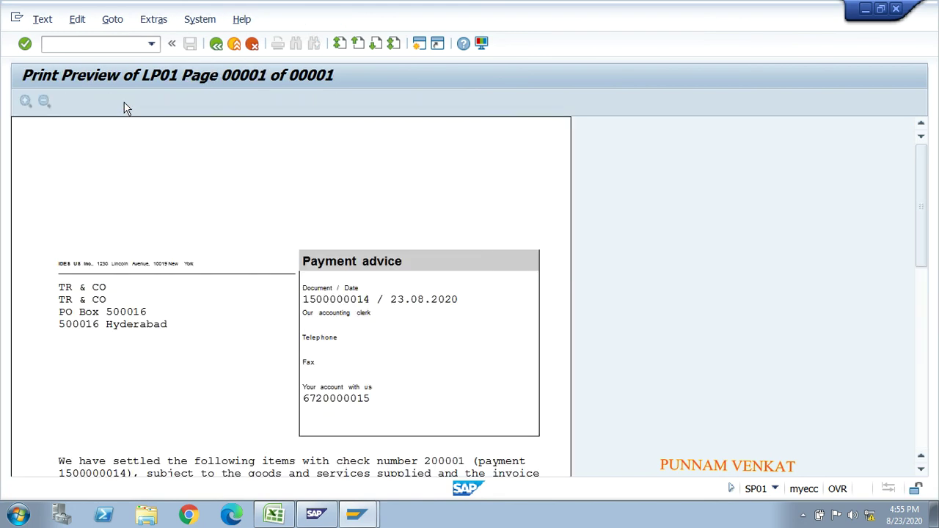
{"action": "scroll", "coordinate": [330, 321], "scroll_direction": "down", "scroll_amount": 5}
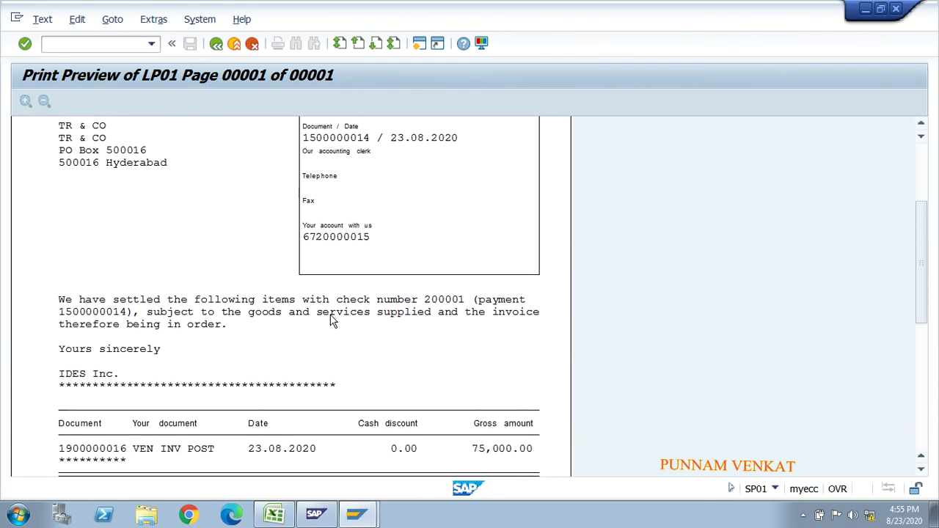
{"action": "scroll", "coordinate": [330, 321], "scroll_direction": "down", "scroll_amount": 1}
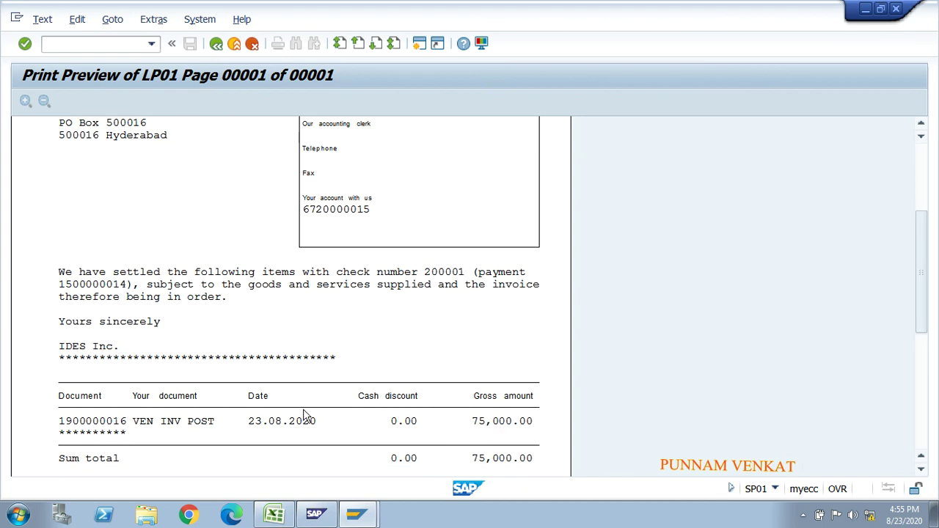
{"action": "scroll", "coordinate": [64, 439], "scroll_direction": "down", "scroll_amount": 5}
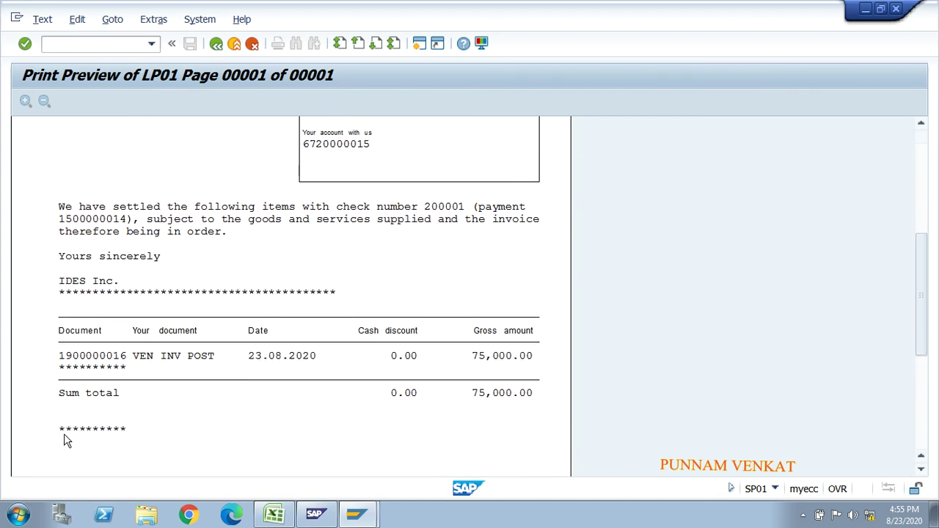
{"action": "scroll", "coordinate": [63, 439], "scroll_direction": "up", "scroll_amount": 4}
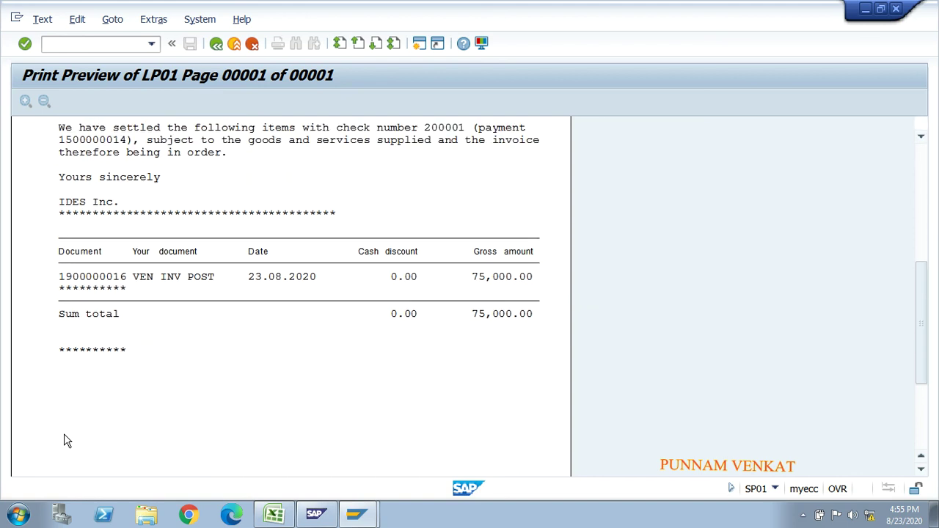
{"action": "scroll", "coordinate": [64, 439], "scroll_direction": "up", "scroll_amount": 4}
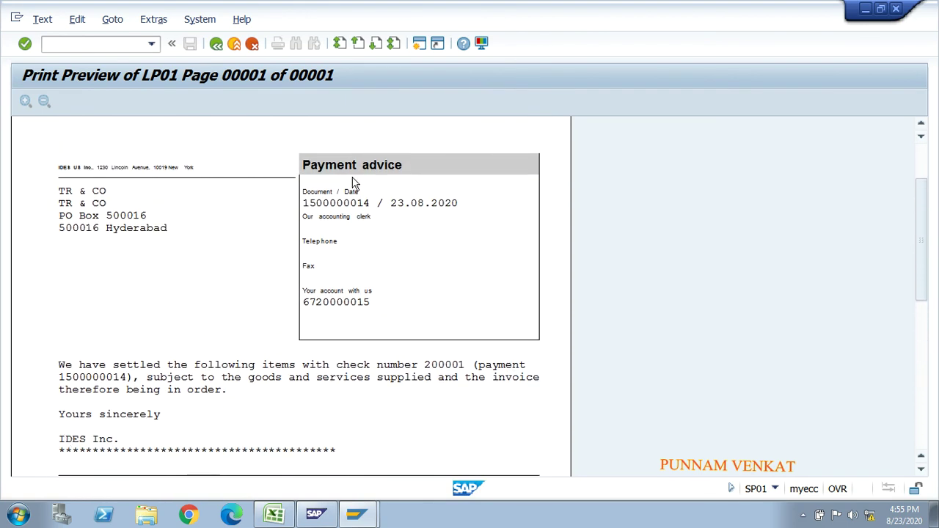
{"action": "left_click", "coordinate": [217, 47]}
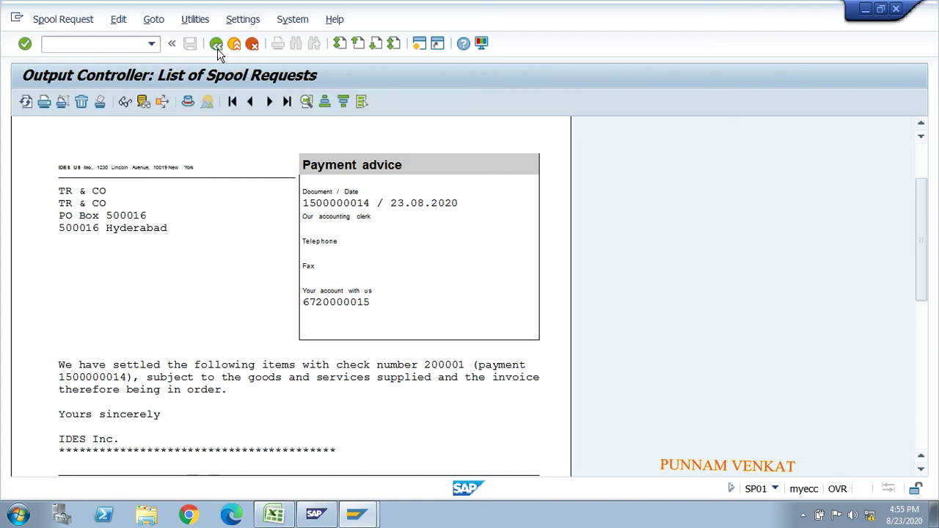
Step: Display the waiting "Cheque" spool request, review the cheque in the print preview, and return to the spool selection screen
{"action": "left_click", "coordinate": [24, 166]}
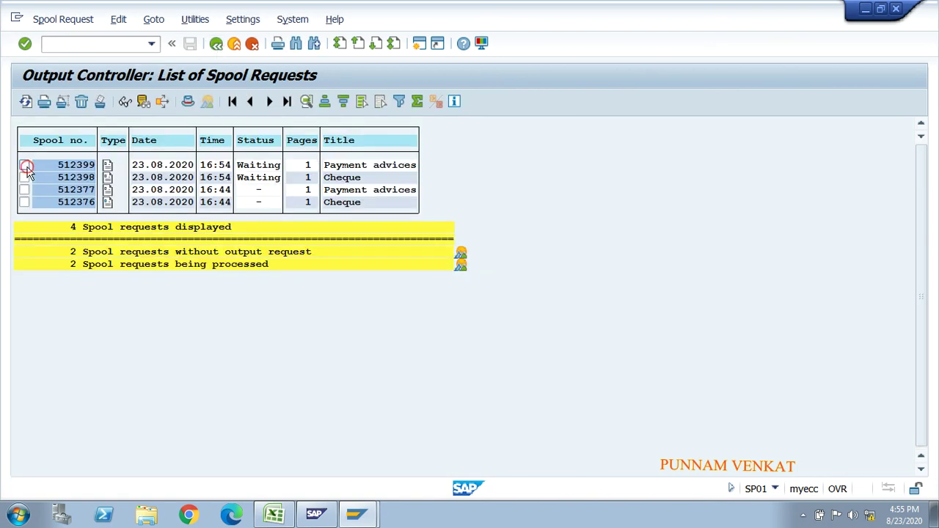
{"action": "left_click", "coordinate": [25, 177]}
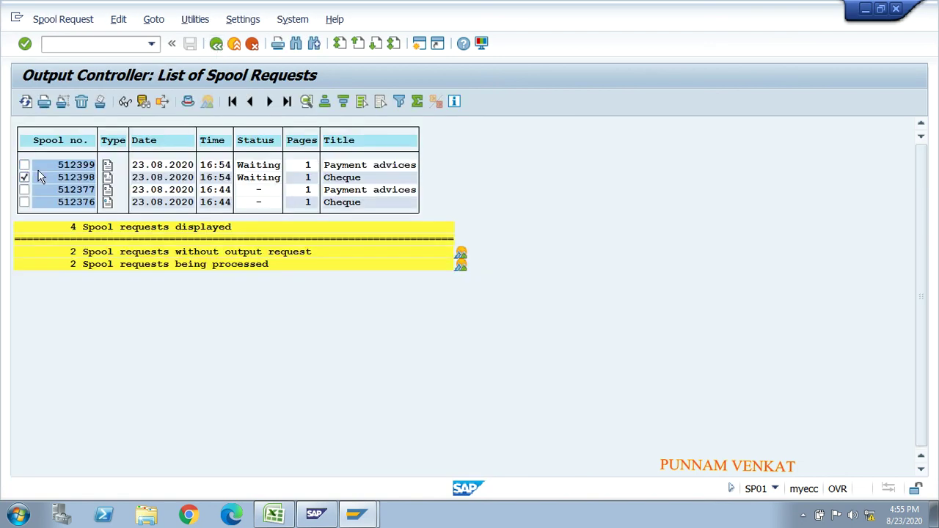
{"action": "left_click", "coordinate": [126, 102]}
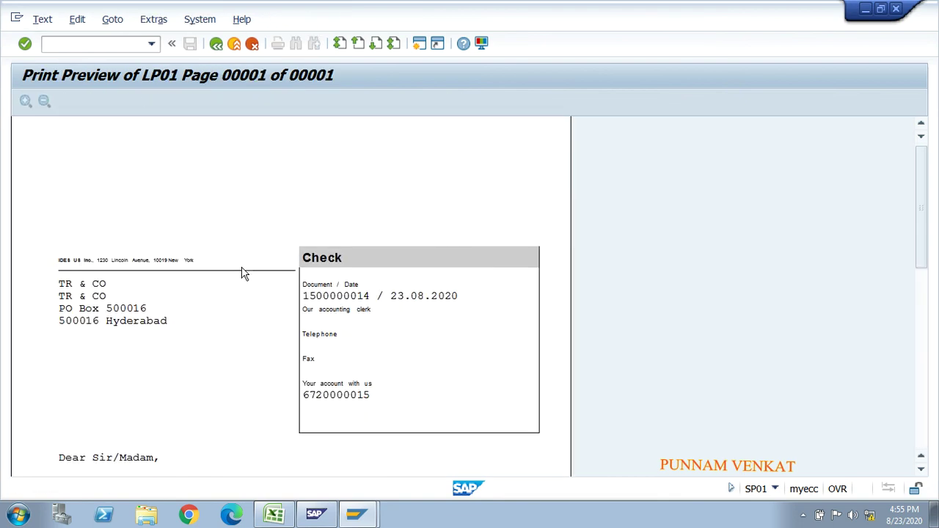
{"action": "scroll", "coordinate": [244, 274], "scroll_direction": "down", "scroll_amount": 5}
{"action": "scroll", "coordinate": [245, 273], "scroll_direction": "down", "scroll_amount": 8}
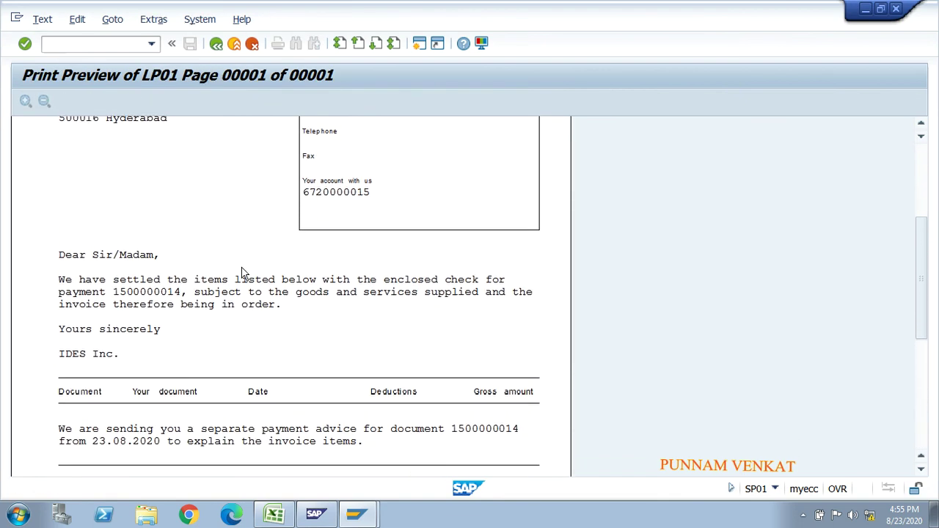
{"action": "scroll", "coordinate": [244, 274], "scroll_direction": "down", "scroll_amount": 4}
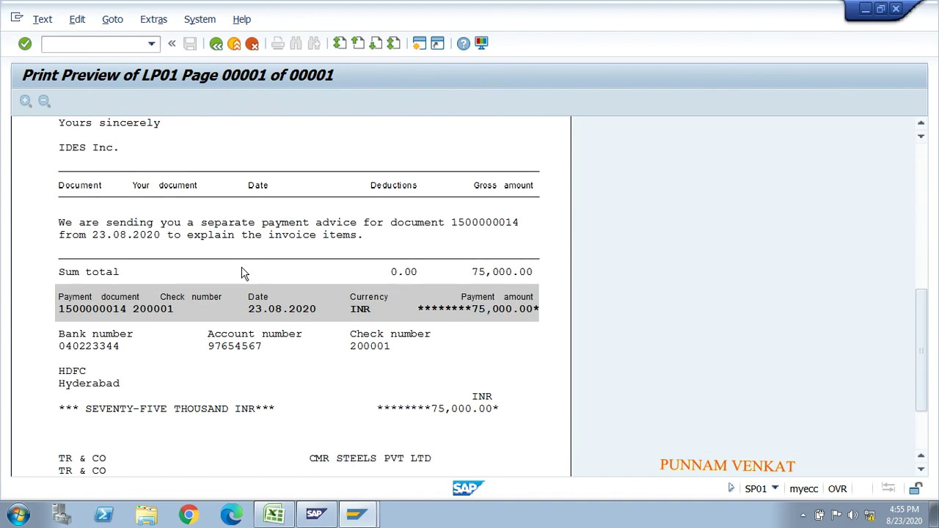
{"action": "scroll", "coordinate": [244, 274], "scroll_direction": "down", "scroll_amount": 2}
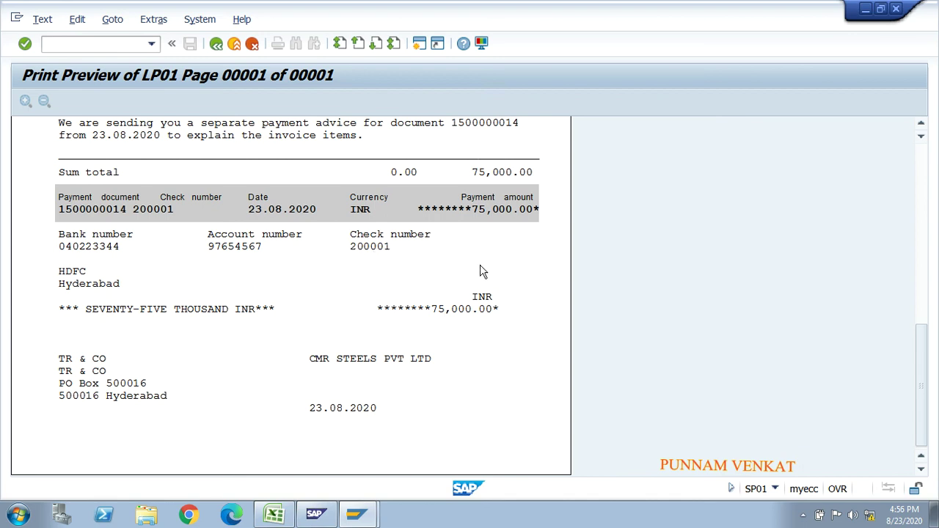
{"action": "scroll", "coordinate": [380, 283], "scroll_direction": "up", "scroll_amount": 4}
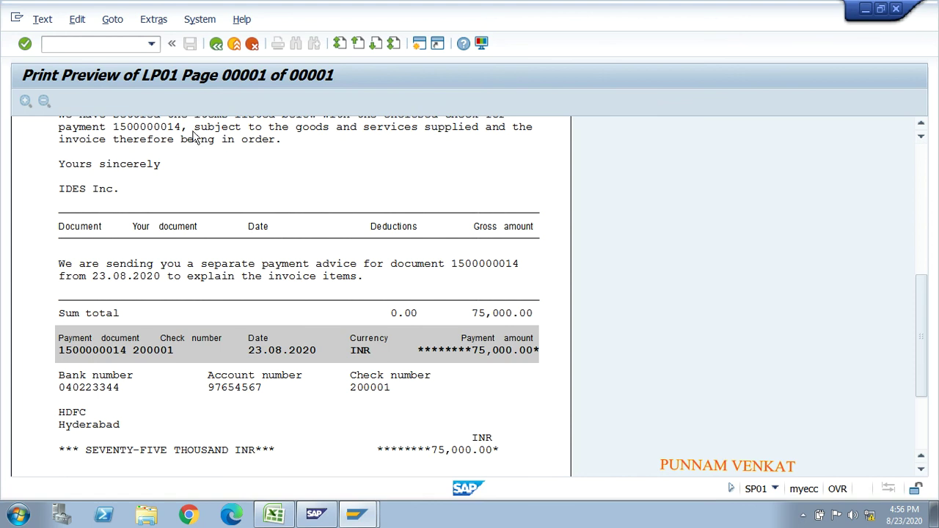
{"action": "left_click", "coordinate": [216, 43]}
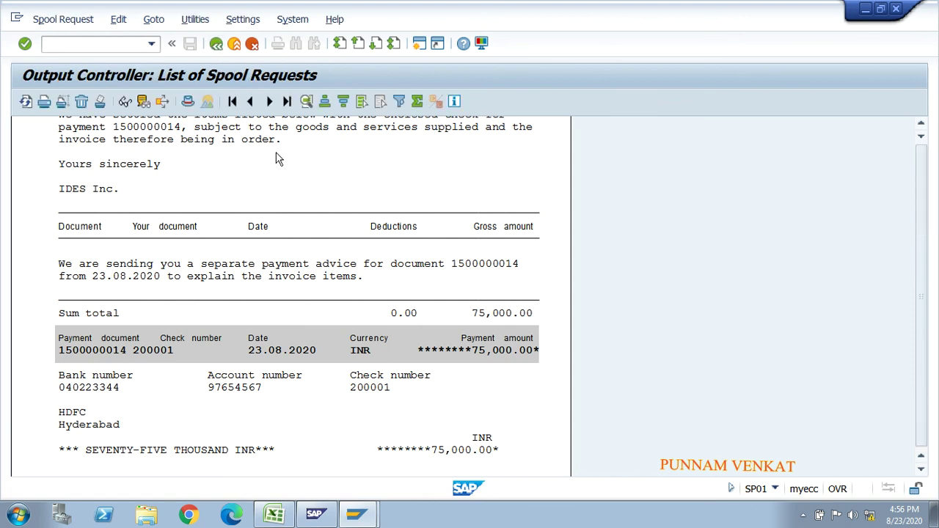
{"action": "left_click", "coordinate": [218, 45]}
Step: Switch to the Excel notes and go over the cheque printing steps listed in rows 72 to 75
{"action": "key", "text": "alt+Tab"}
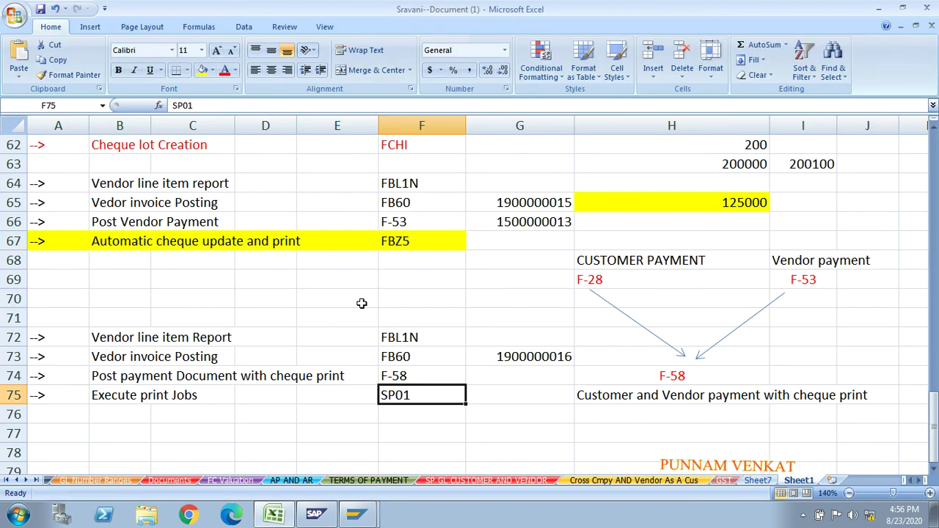
{"action": "left_click", "coordinate": [302, 351]}
{"action": "left_click_drag", "start_coordinate": [102, 337], "coordinate": [106, 337]}
{"action": "key", "text": "shift+Right"}
{"action": "key", "text": "shift+Right"}
{"action": "key", "text": "shift+Right"}
{"action": "key", "text": "Down"}
{"action": "key", "text": "Down"}
{"action": "key", "text": "Down"}
{"action": "key", "text": "Down"}
{"action": "key", "text": "Down"}
{"action": "key", "text": "Down"}
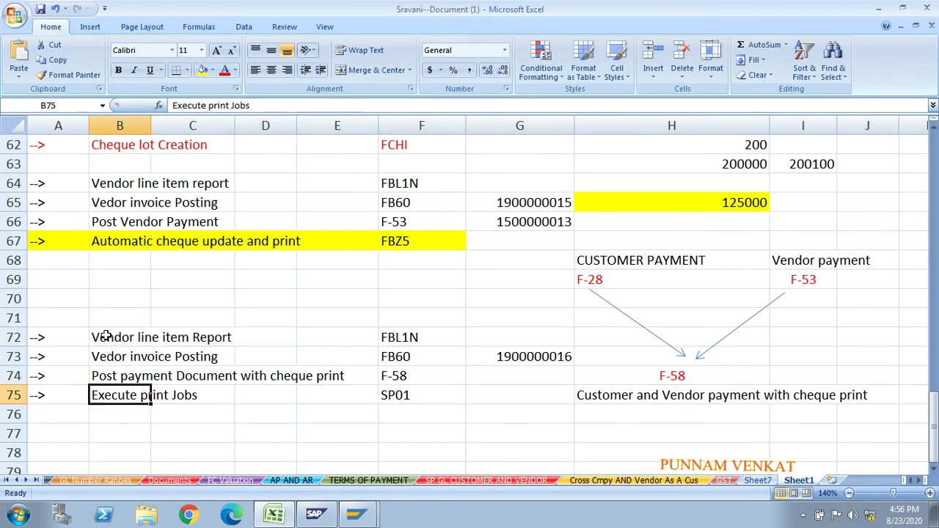
Step: Add the note "Cheque Register" in cell B78
{"action": "key", "text": "Down"}
{"action": "key", "text": "Down"}
{"action": "key", "text": "Down"}
{"action": "key", "text": "Up"}
{"action": "key", "text": "Up"}
{"action": "key", "text": "Up"}
{"action": "key", "text": "Up"}
{"action": "key", "text": "Right"}
{"action": "key", "text": "Right"}
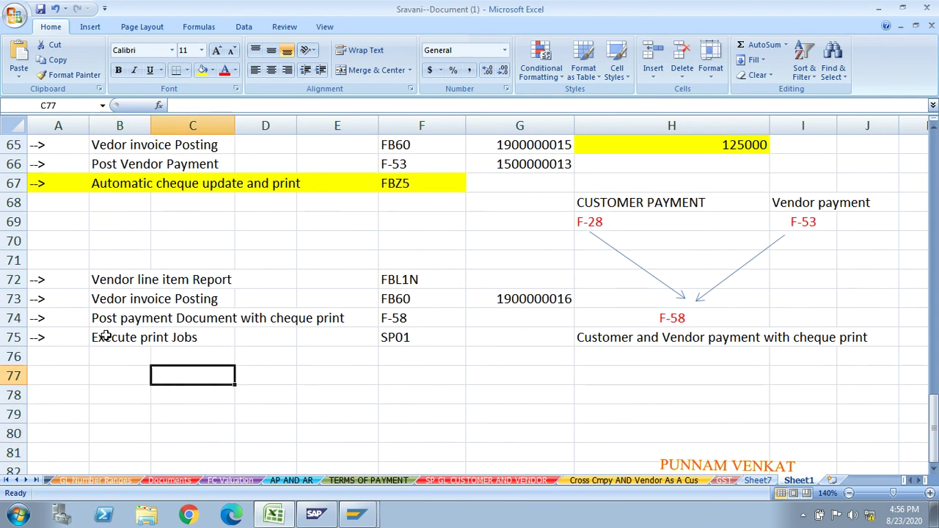
{"action": "key", "text": "Left"}
{"action": "key", "text": "Left"}
{"action": "key", "text": "Down"}
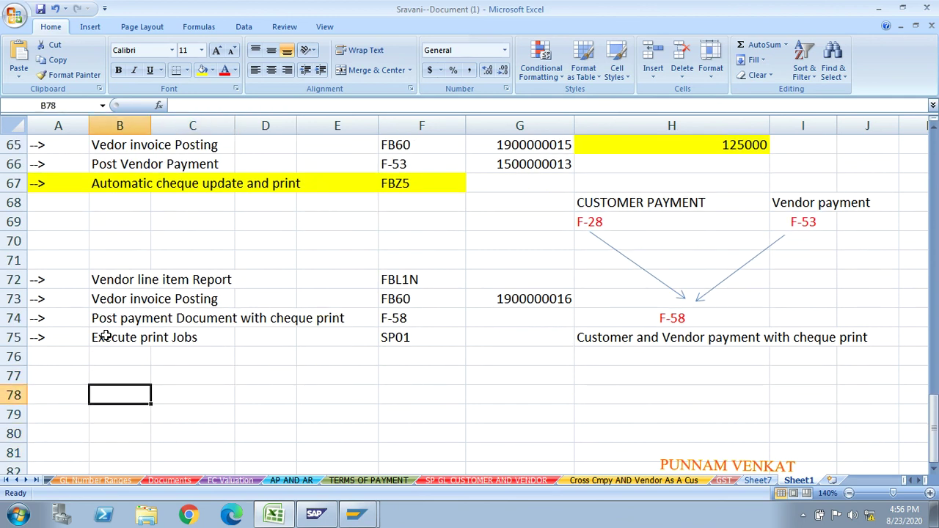
{"action": "type", "text": "Cheque"}
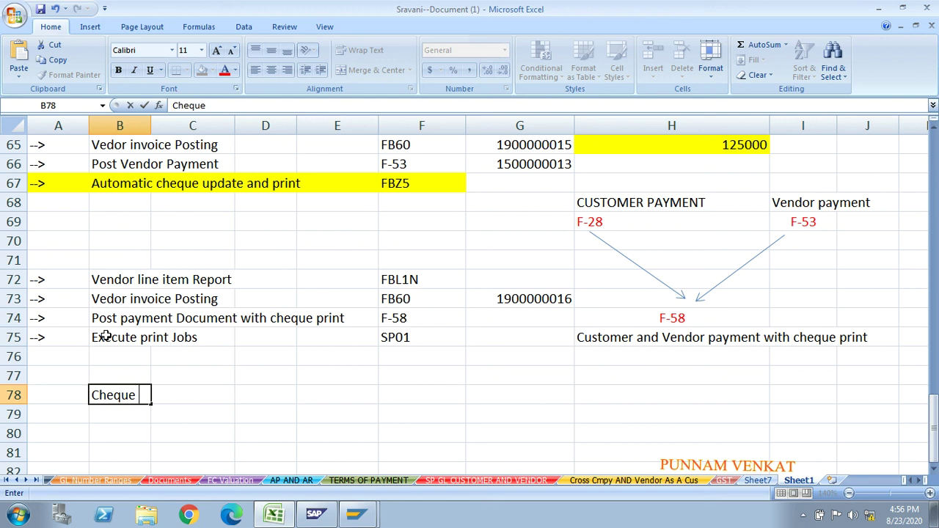
{"action": "type", "text": " Register"}
{"action": "key", "text": "Return"}
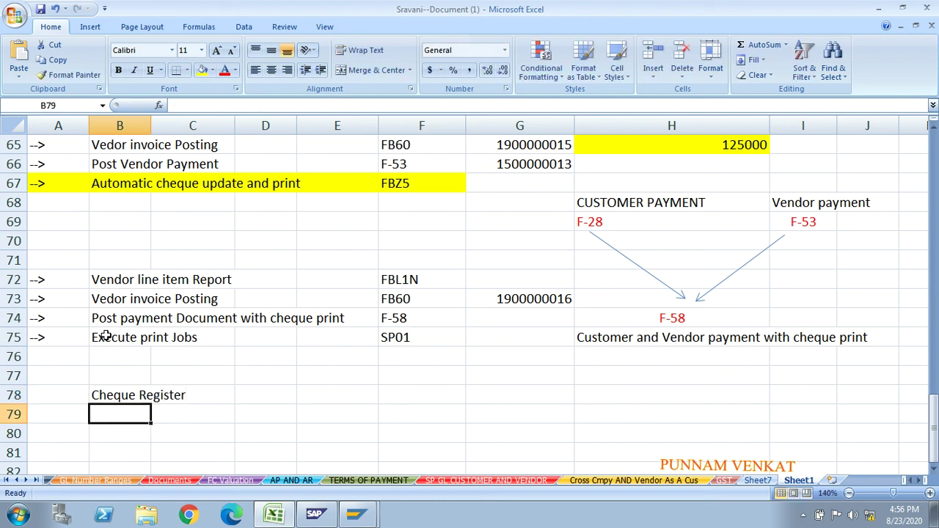
Step: Record the transaction code FCHN in cell F78 beside the Cheque Register note
{"action": "key", "text": "Up"}
{"action": "key", "text": "Right"}
{"action": "key", "text": "Right"}
{"action": "key", "text": "Right"}
{"action": "key", "text": "Right"}
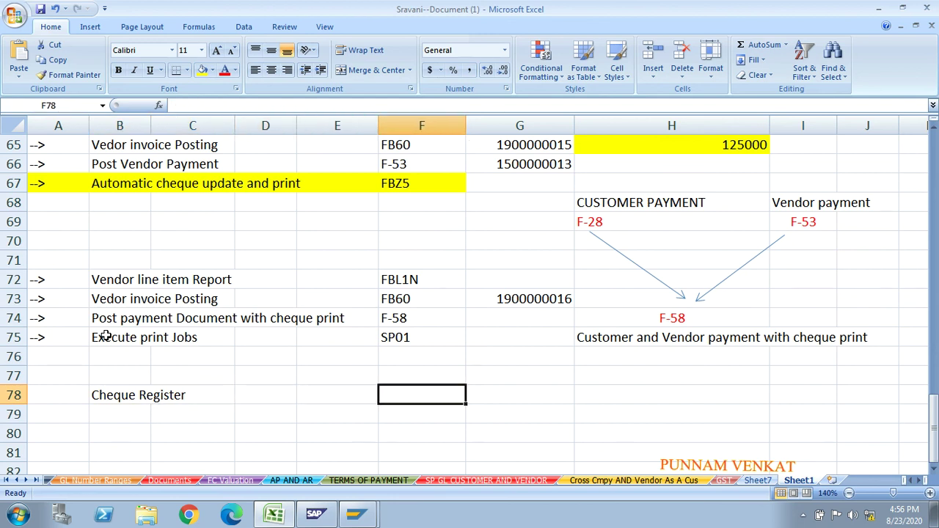
{"action": "type", "text": "F"}
{"action": "type", "text": "CHN"}
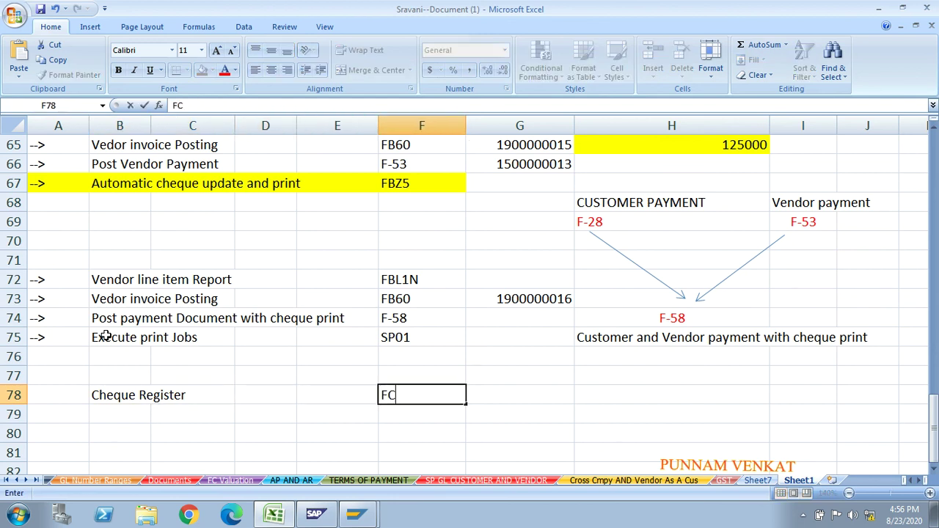
{"action": "key", "text": "Return"}
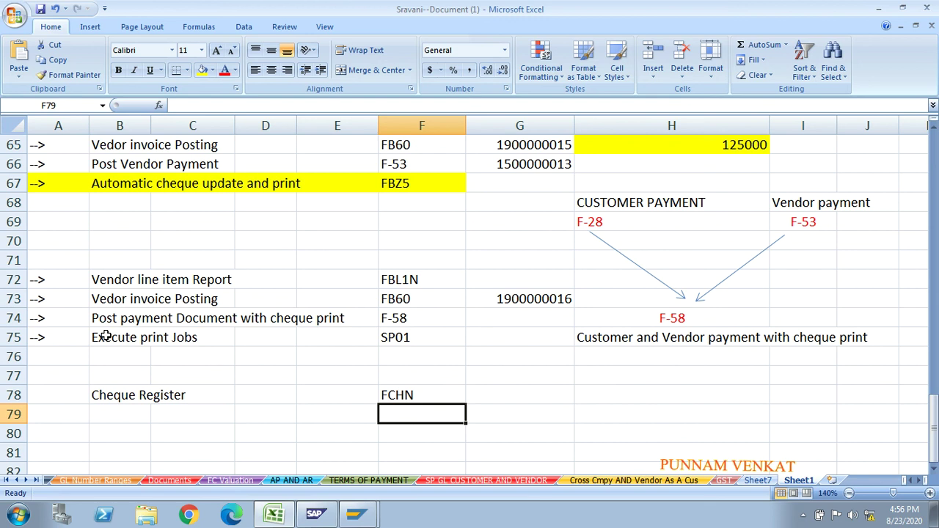
Step: Switch back to SAP, leave SP01, and open the Check Register with transaction FCHN
{"action": "key", "text": "alt+Tab"}
{"action": "left_click", "coordinate": [70, 45]}
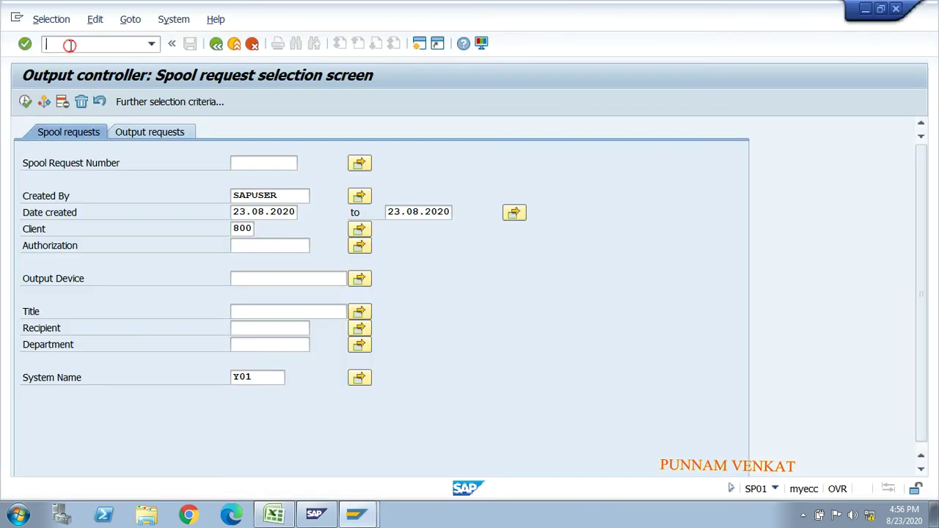
{"action": "type", "text": "/n"}
{"action": "key", "text": "Return"}
{"action": "type", "text": "FCHN"}
{"action": "key", "text": "Return"}
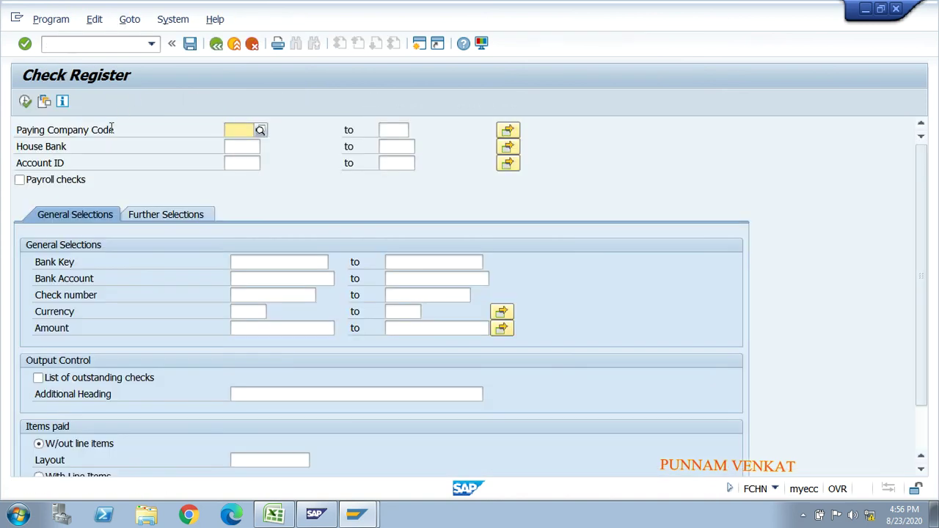
Step: Enter paying company code CM10, house bank HDFC1 and account ID HDFAI, and look over the remaining selection options
{"action": "type", "text": "CM10"}
{"action": "key", "text": "Tab"}
{"action": "key", "text": "Tab"}
{"action": "type", "text": "HDFC1"}
{"action": "key", "text": "Tab"}
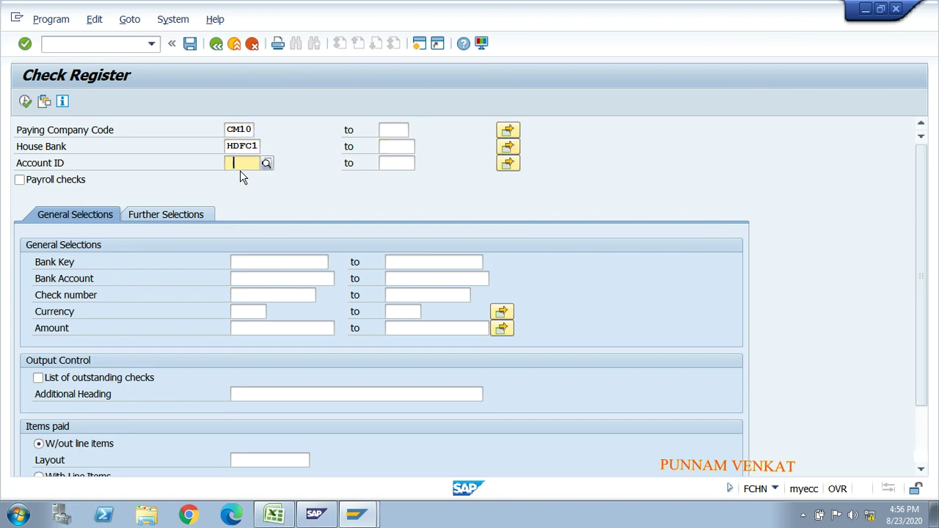
{"action": "type", "text": "HDFAI"}
{"action": "key", "text": "Tab"}
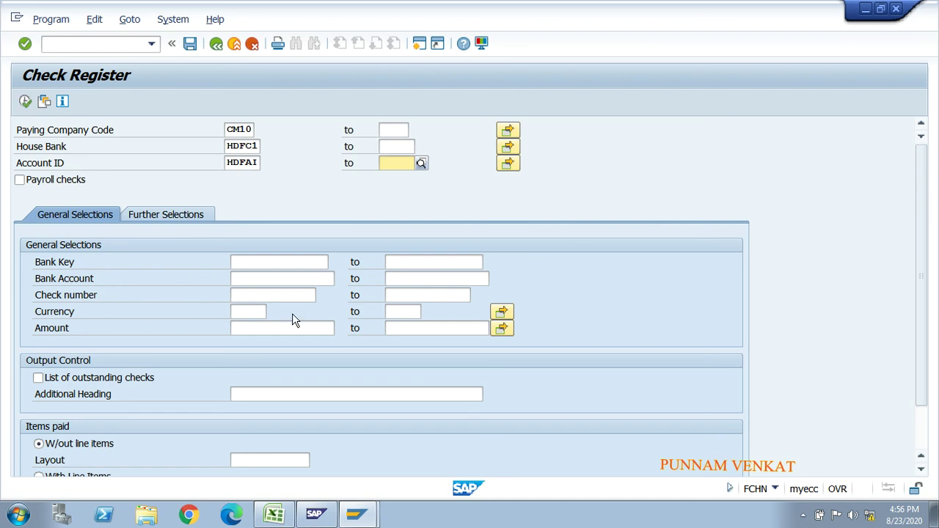
{"action": "left_click", "coordinate": [921, 469]}
{"action": "left_click_drag", "start_coordinate": [922, 473], "coordinate": [925, 477]}
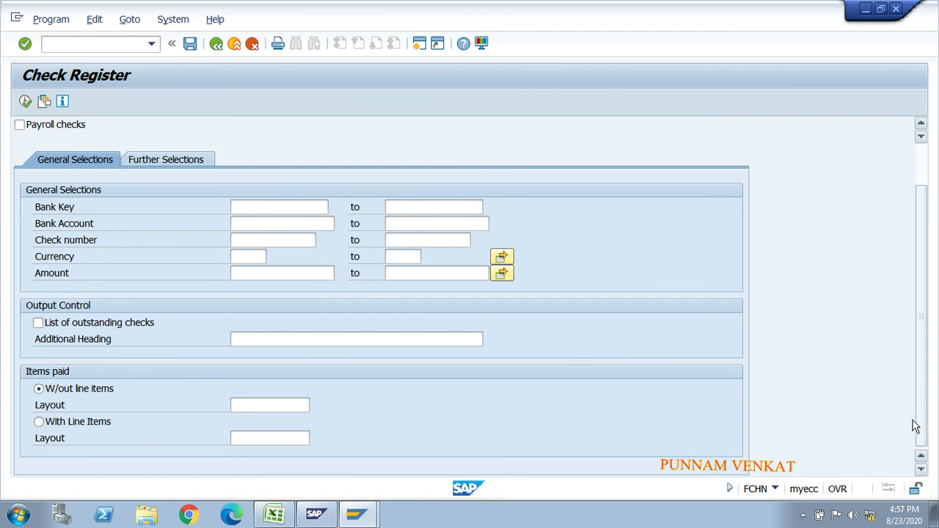
Step: Run the check register report for company code CM10, house bank HDFC1 and account ID HDFAI
{"action": "left_click", "coordinate": [921, 393]}
{"action": "left_click_drag", "start_coordinate": [921, 393], "coordinate": [922, 312]}
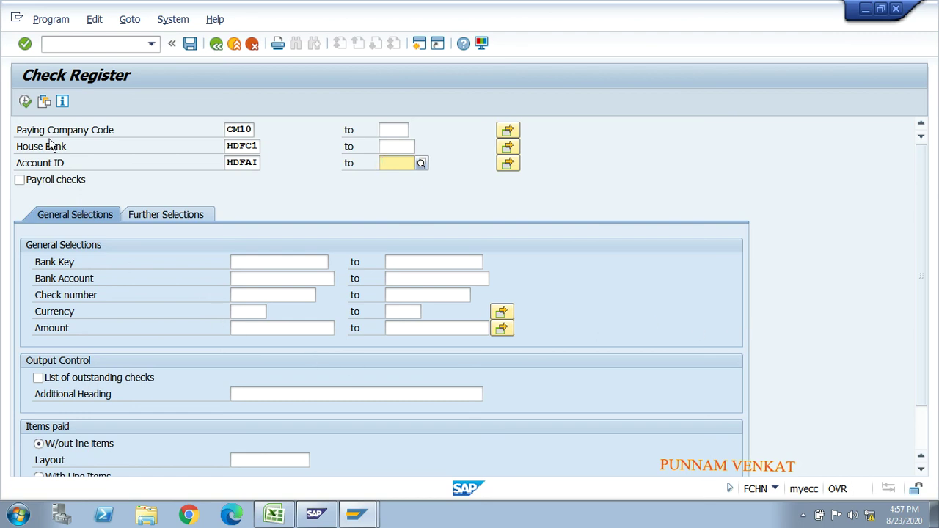
{"action": "left_click", "coordinate": [239, 132]}
{"action": "left_click", "coordinate": [240, 146]}
{"action": "left_click", "coordinate": [240, 161]}
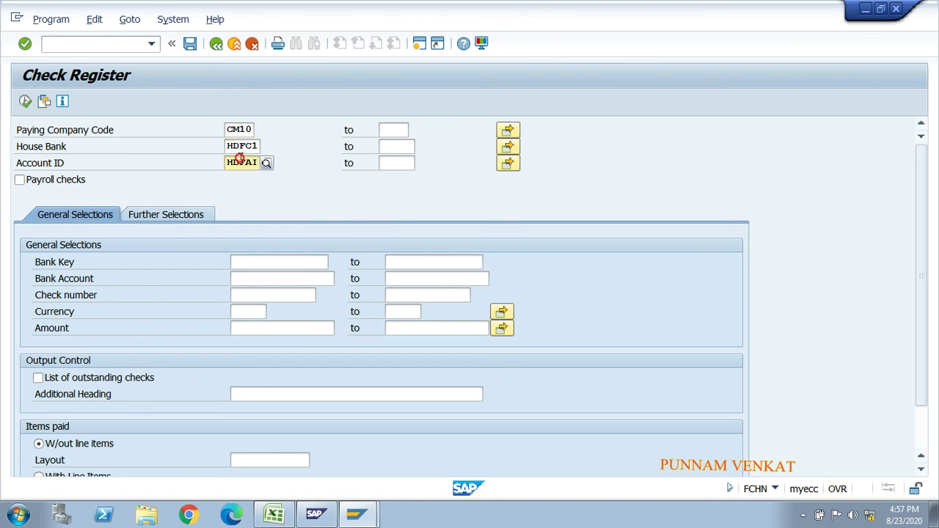
{"action": "left_click", "coordinate": [25, 103]}
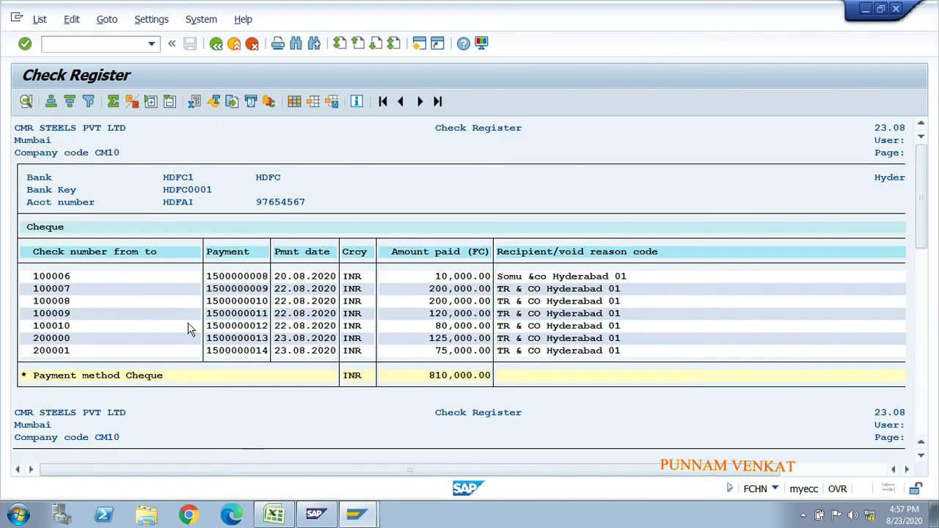
Step: Examine the check register's rows for cheques 200000 and 200001, the total of all entries and the manually created checks
{"action": "left_click_drag", "start_coordinate": [32, 338], "coordinate": [622, 354]}
{"action": "key", "text": "ctrl+c"}
{"action": "left_click_drag", "start_coordinate": [207, 339], "coordinate": [615, 351]}
{"action": "key", "text": "ctrl+c"}
{"action": "left_click_drag", "start_coordinate": [923, 236], "coordinate": [924, 367]}
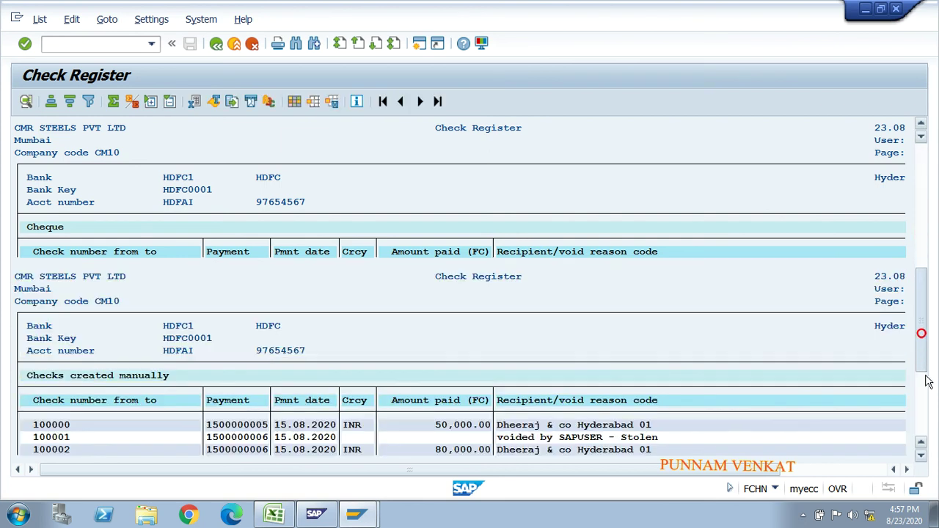
{"action": "scroll", "coordinate": [926, 370], "scroll_direction": "down", "scroll_amount": 2}
{"action": "scroll", "coordinate": [929, 388], "scroll_direction": "down", "scroll_amount": 5}
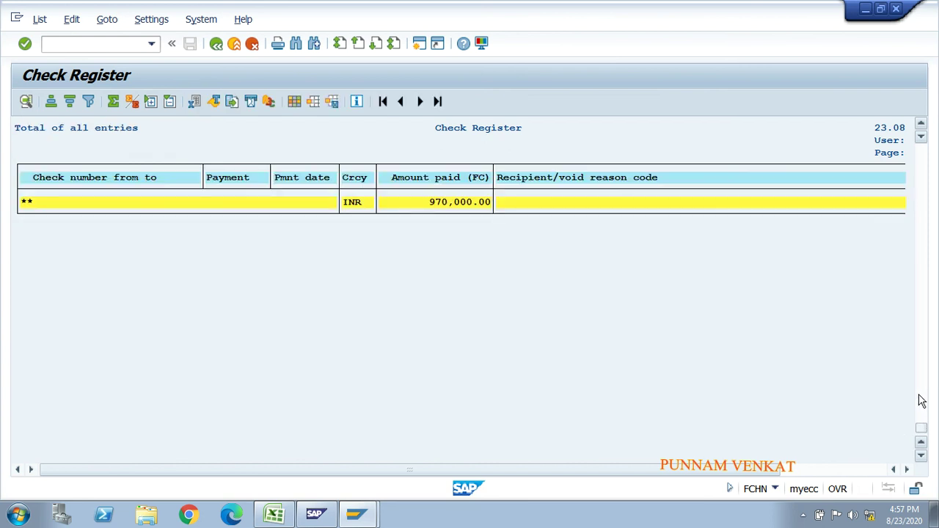
{"action": "left_click_drag", "start_coordinate": [923, 428], "coordinate": [915, 367]}
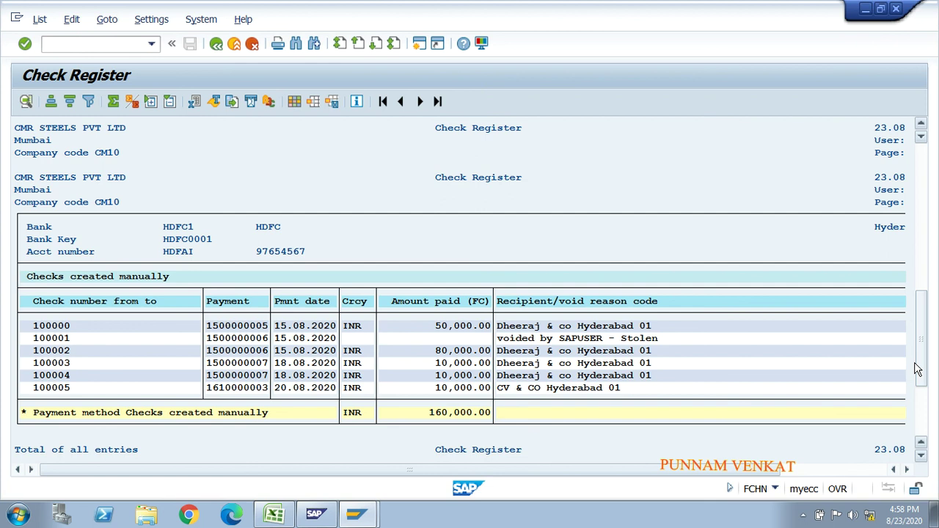
Step: Leave the check register, return to SAP Easy Access, and switch to the Excel notes workbook
{"action": "left_click", "coordinate": [152, 43]}
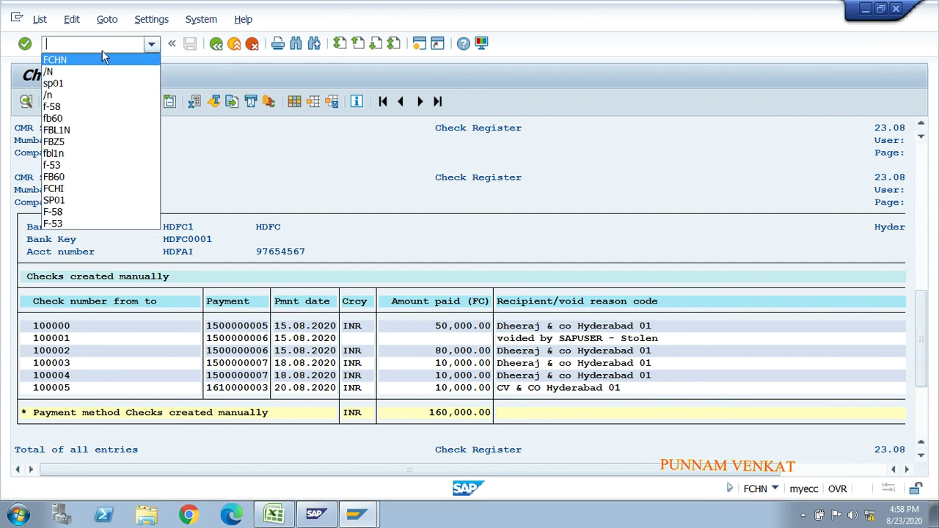
{"action": "left_click", "coordinate": [102, 50]}
{"action": "left_click", "coordinate": [216, 43]}
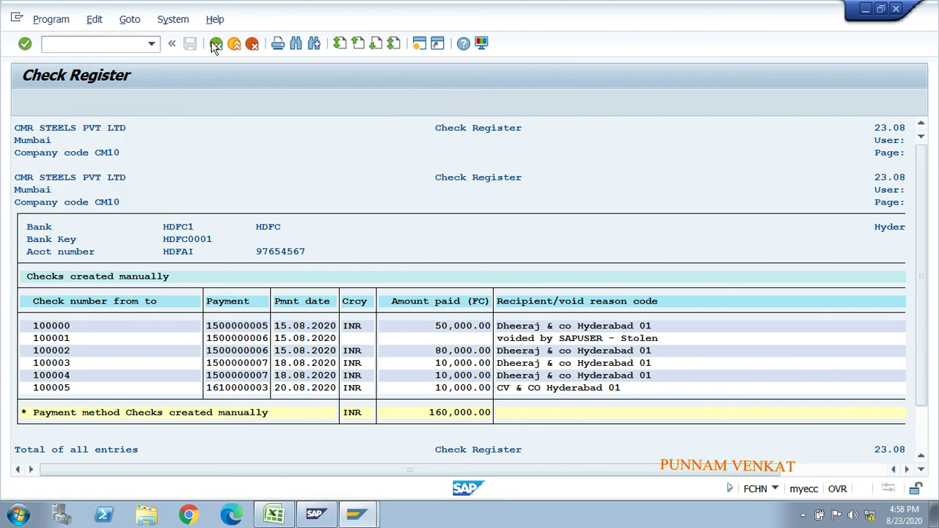
{"action": "left_click", "coordinate": [216, 43]}
{"action": "left_click", "coordinate": [215, 43]}
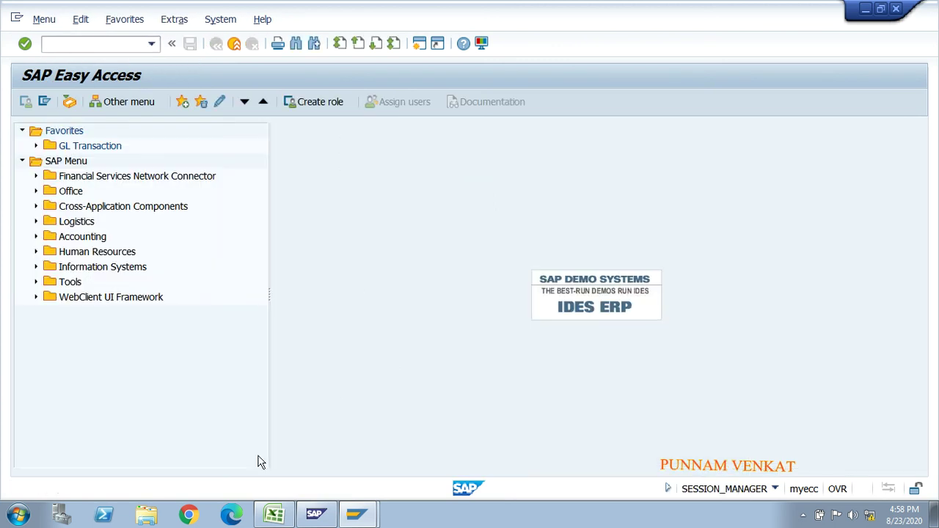
{"action": "left_click", "coordinate": [274, 515]}
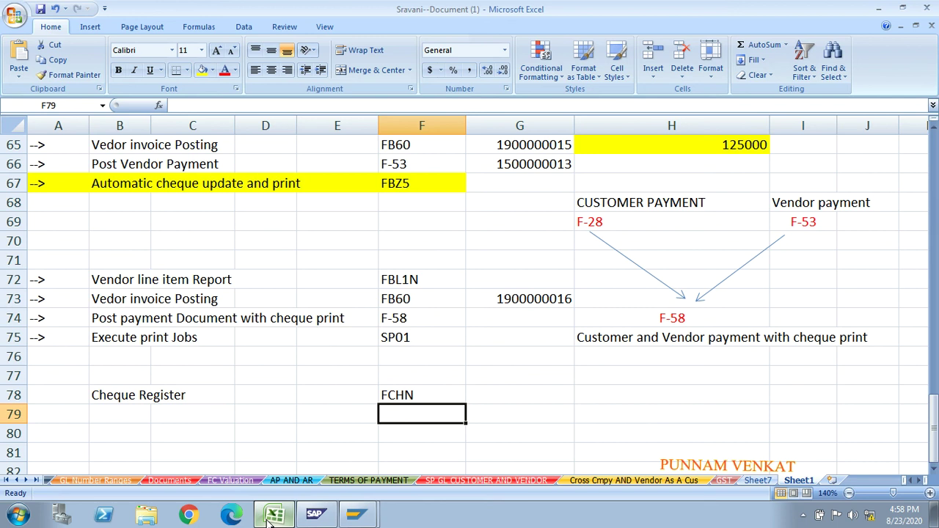
{"action": "left_click", "coordinate": [804, 516]}
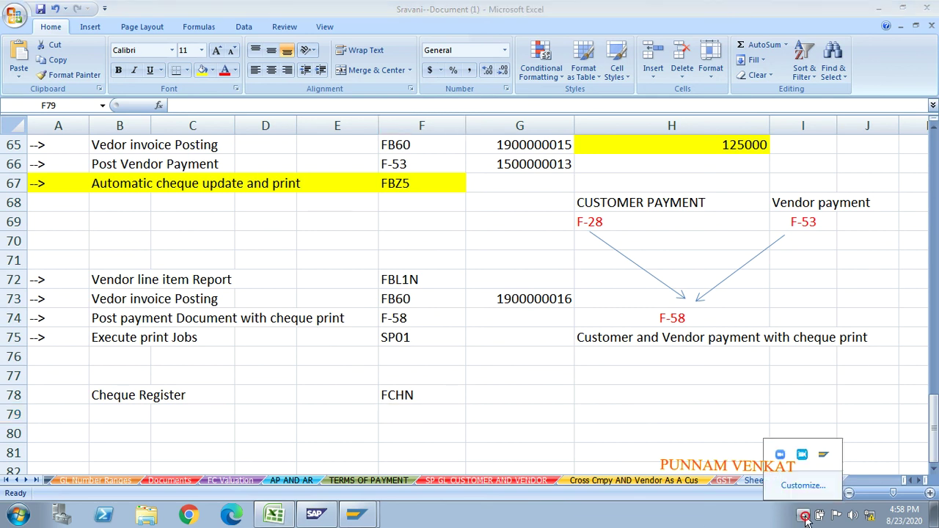
{"action": "left_click", "coordinate": [802, 455]}
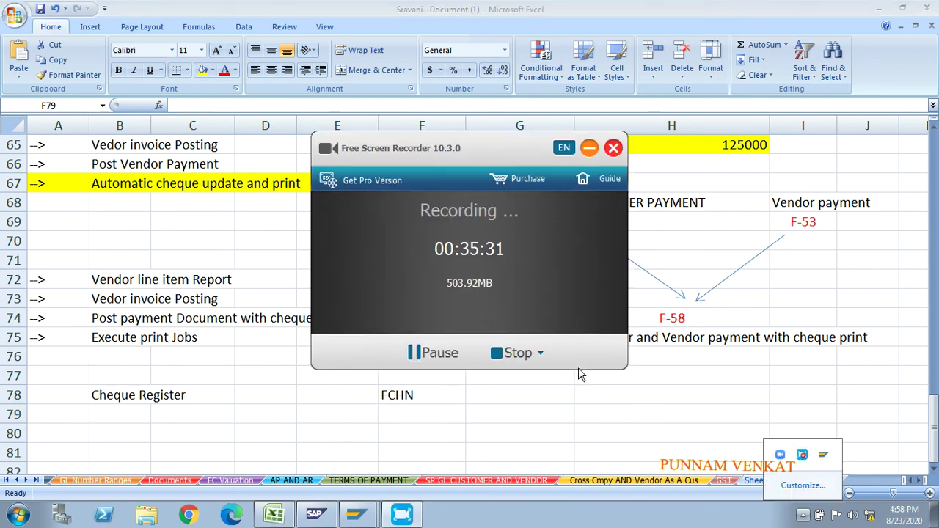